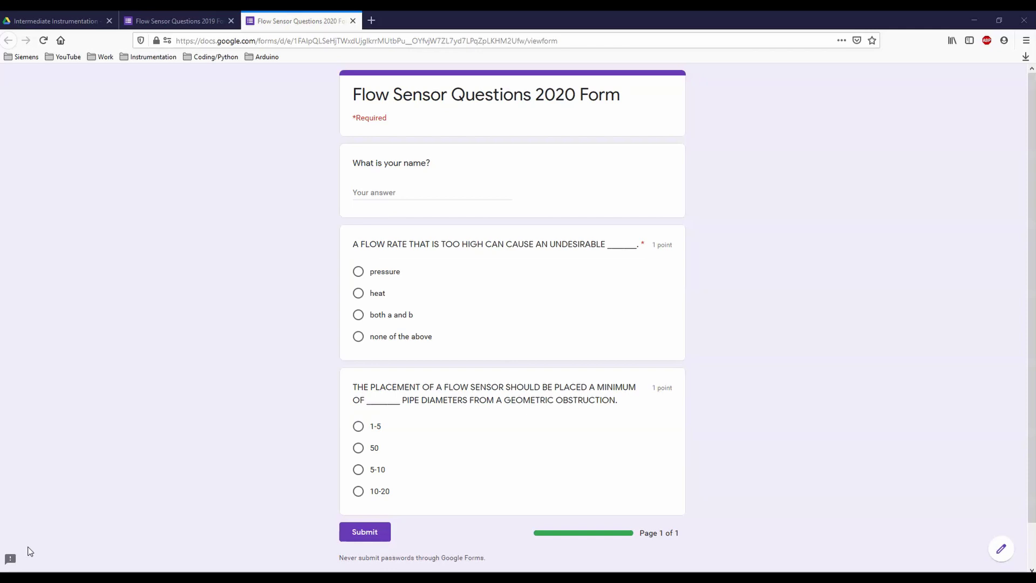
click(30, 543)
click(50, 21)
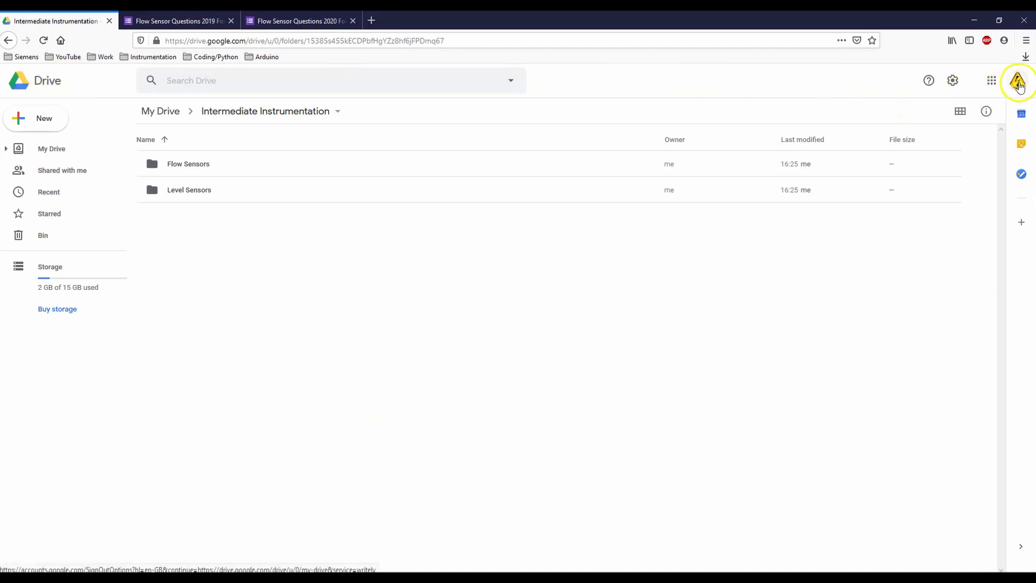
click(1018, 83)
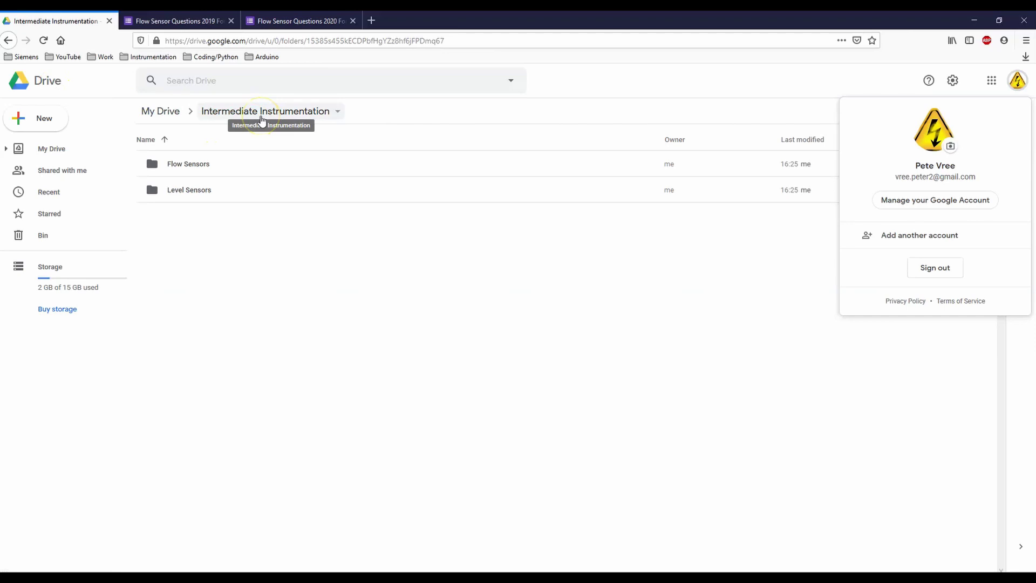
click(173, 111)
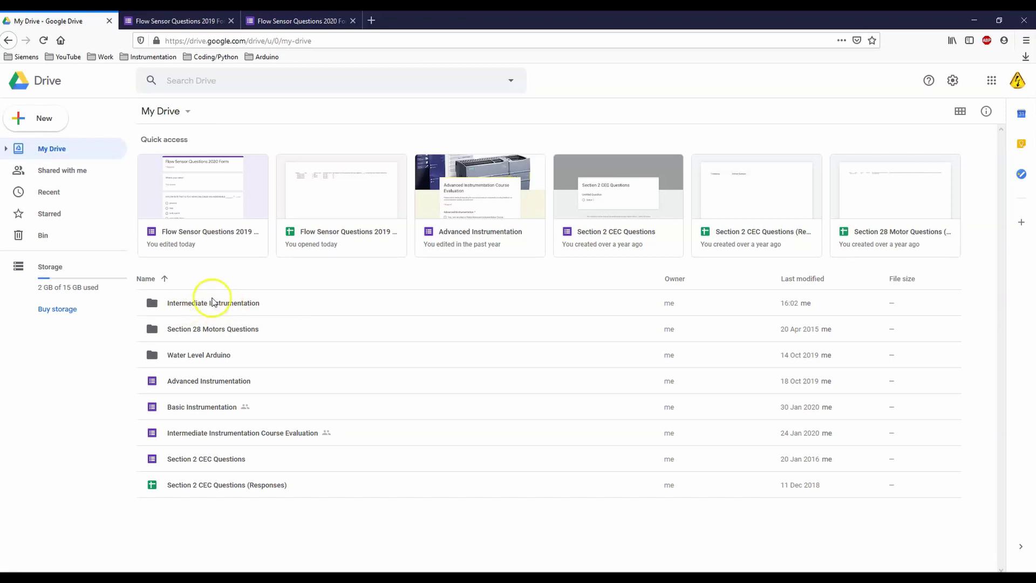
click(212, 304)
double_click(212, 304)
click(184, 294)
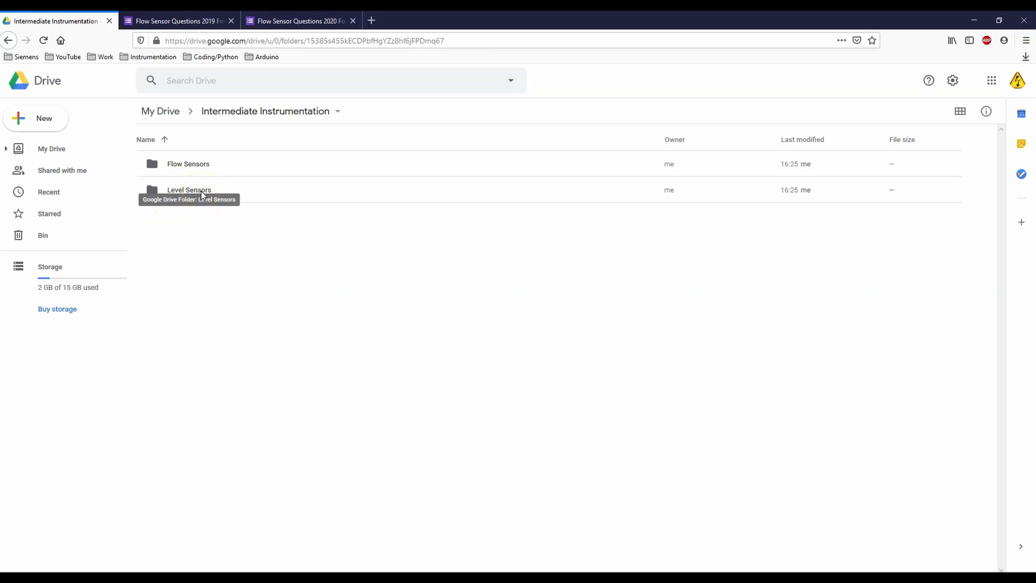
click(304, 21)
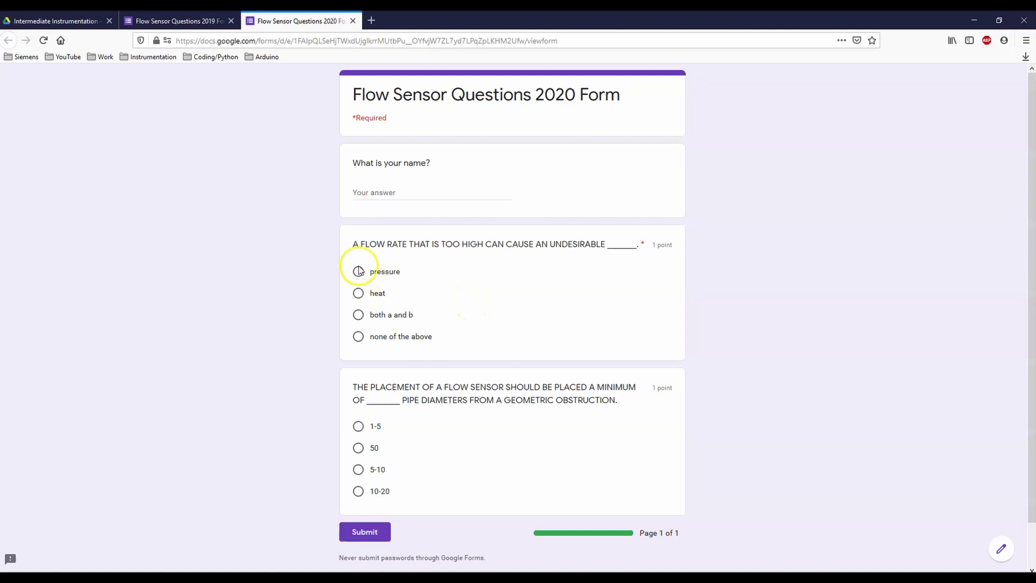
Step: Answer 'both a and b' and '1-5', enter the respondent's name, and submit the test response
click(358, 315)
click(358, 427)
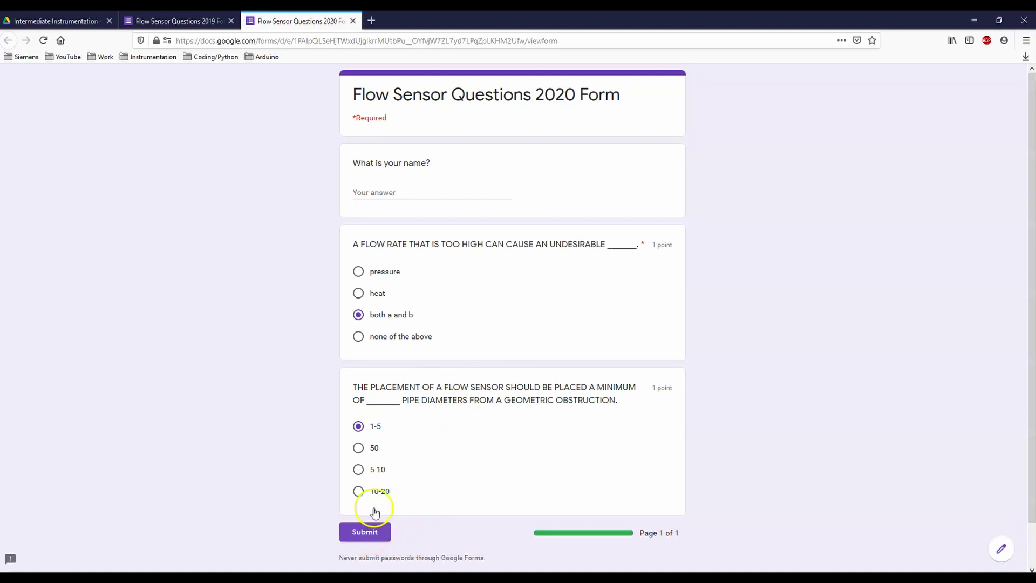
click(384, 193)
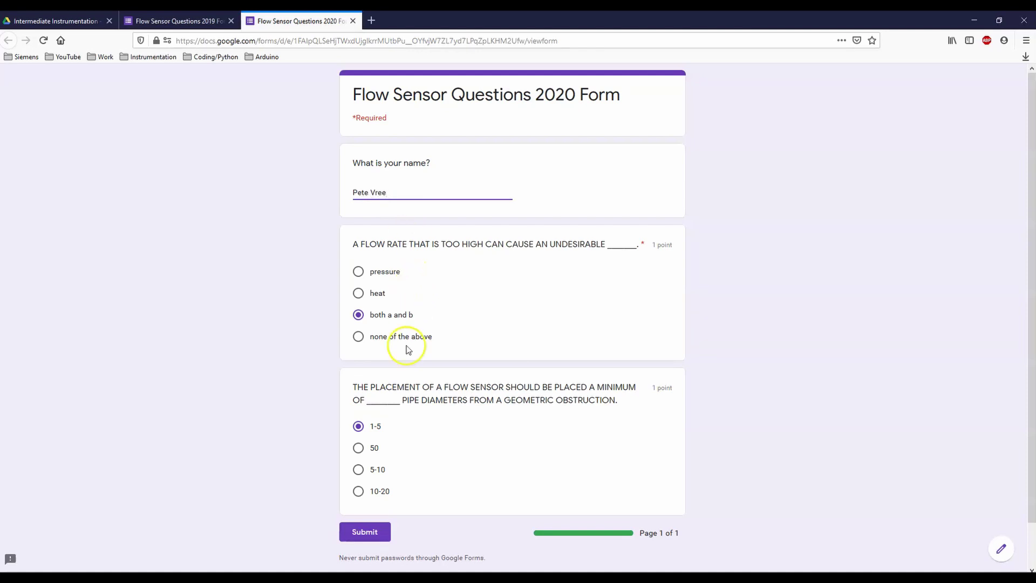
click(365, 534)
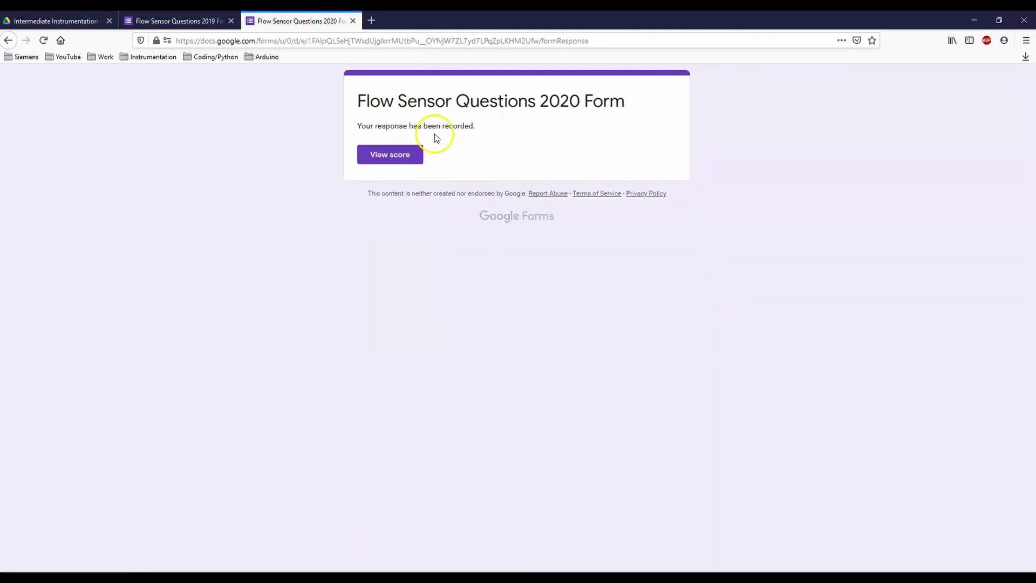
Step: View the graded test response scoring 1/2, then return to the Intermediate Instrumentation folder
click(388, 161)
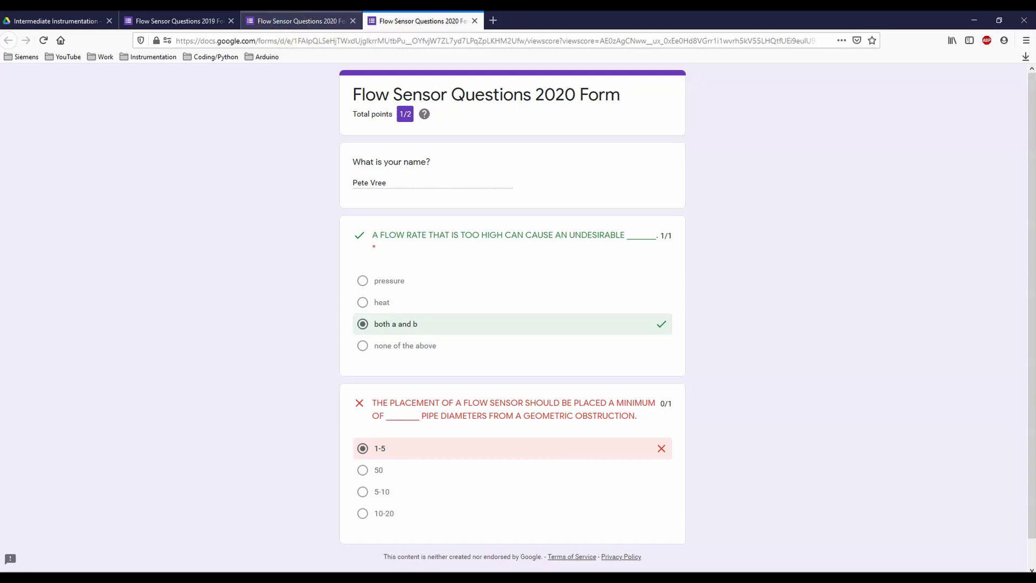
click(52, 22)
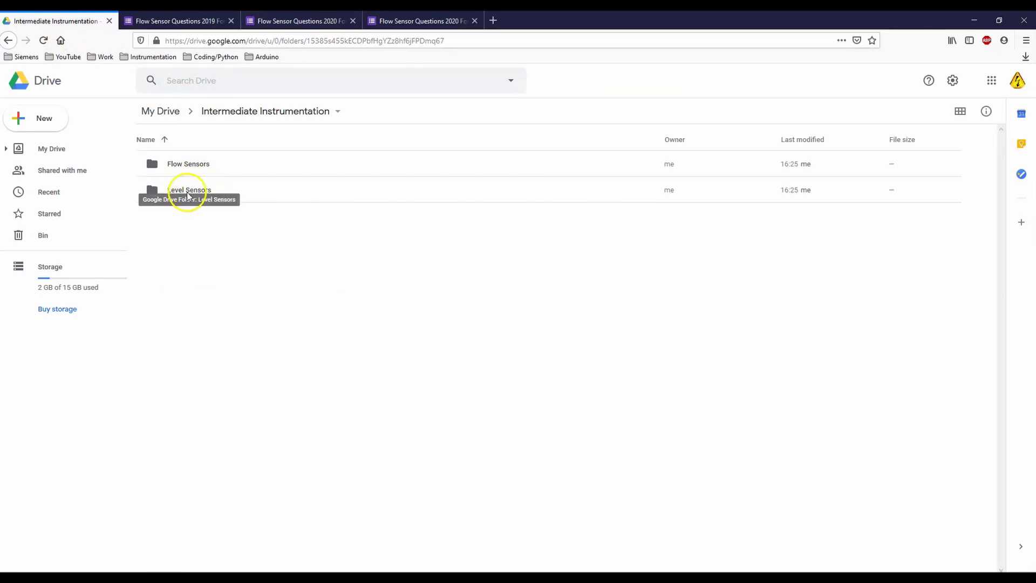
Step: Open Drive's empty Level Sensors folder, then open the local Level Review Questions 2019.docx in Word
double_click(192, 194)
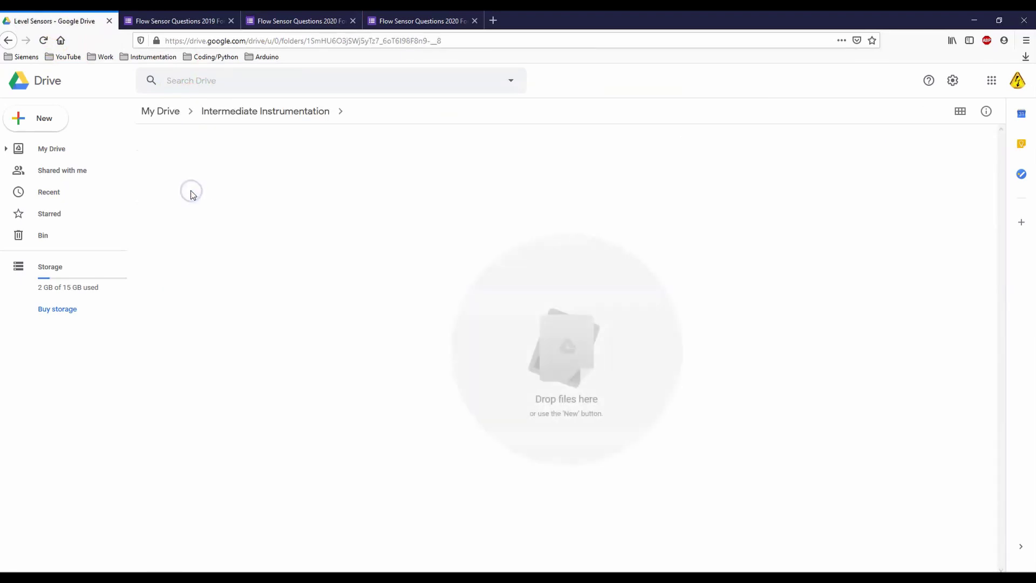
click(120, 564)
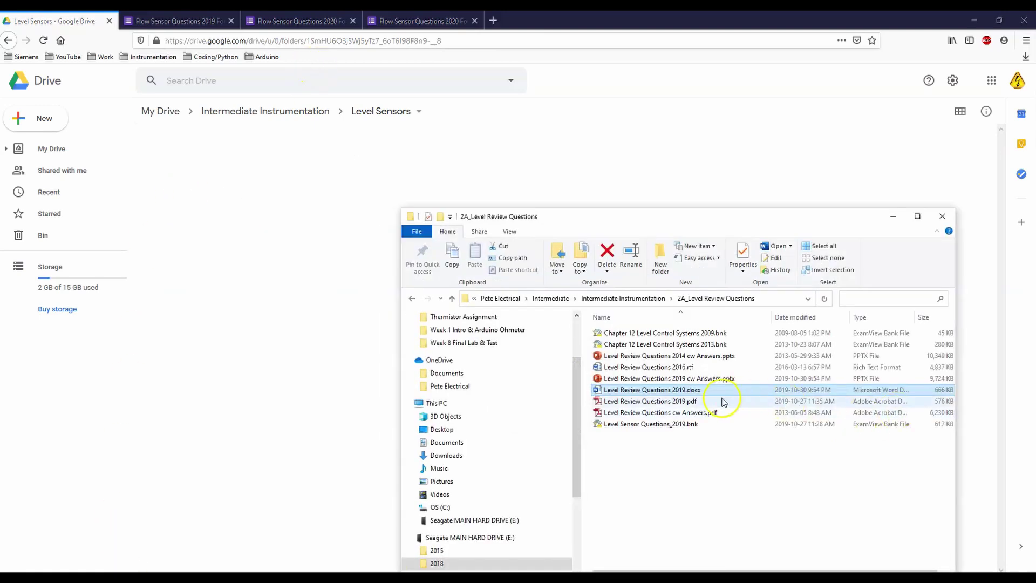
double_click(646, 390)
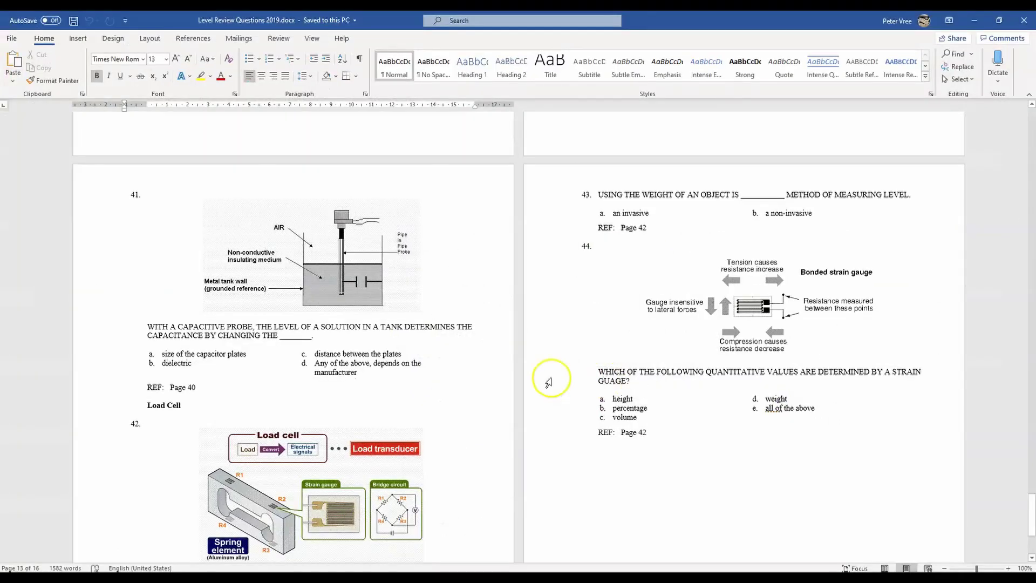
Step: Scroll through Level Review Questions 2019 in Word, then close Word
scroll(548, 376, up, 10)
scroll(491, 323, up, 10)
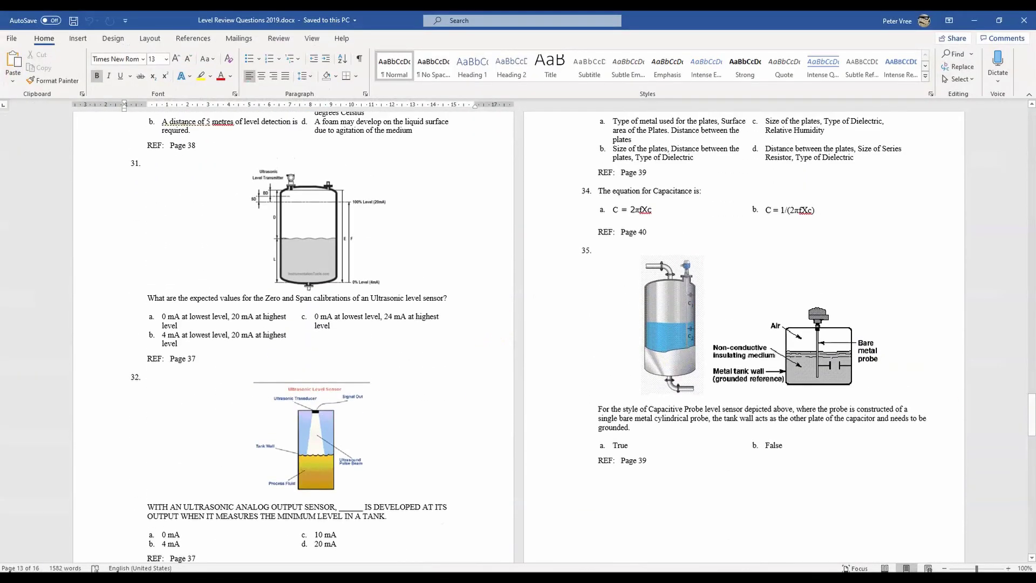
drag(1031, 421, 1019, 331)
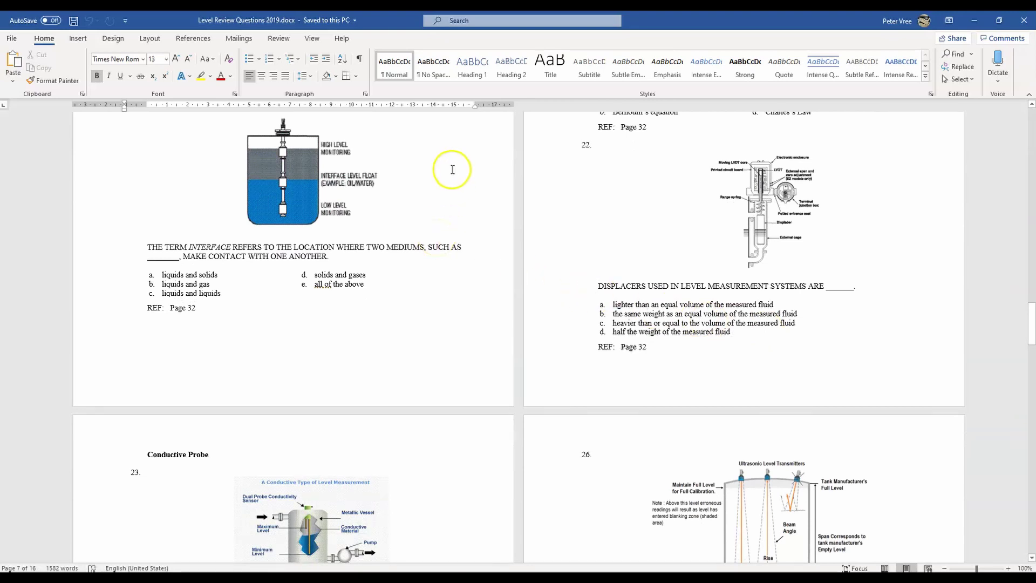
click(1032, 23)
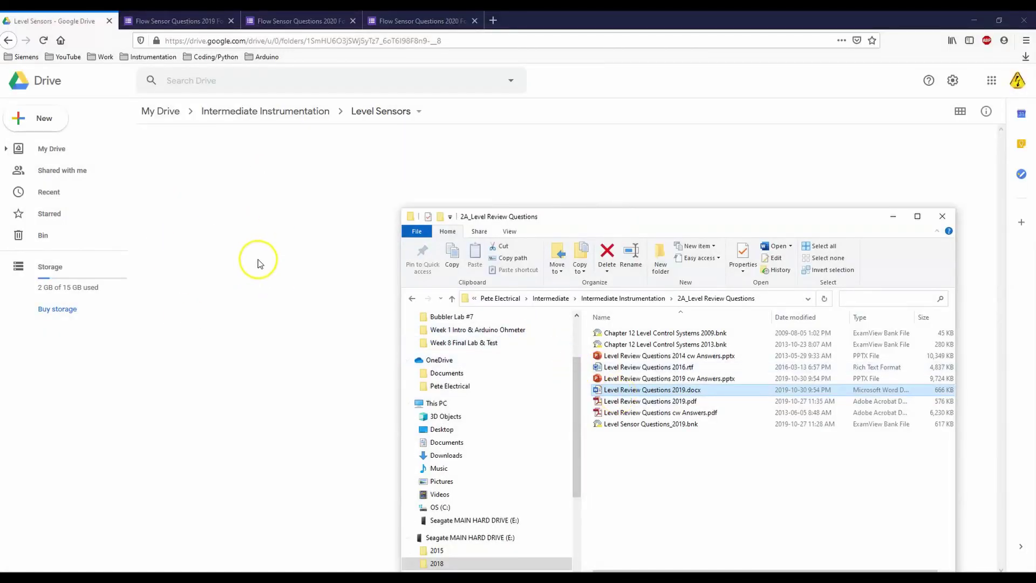
click(954, 81)
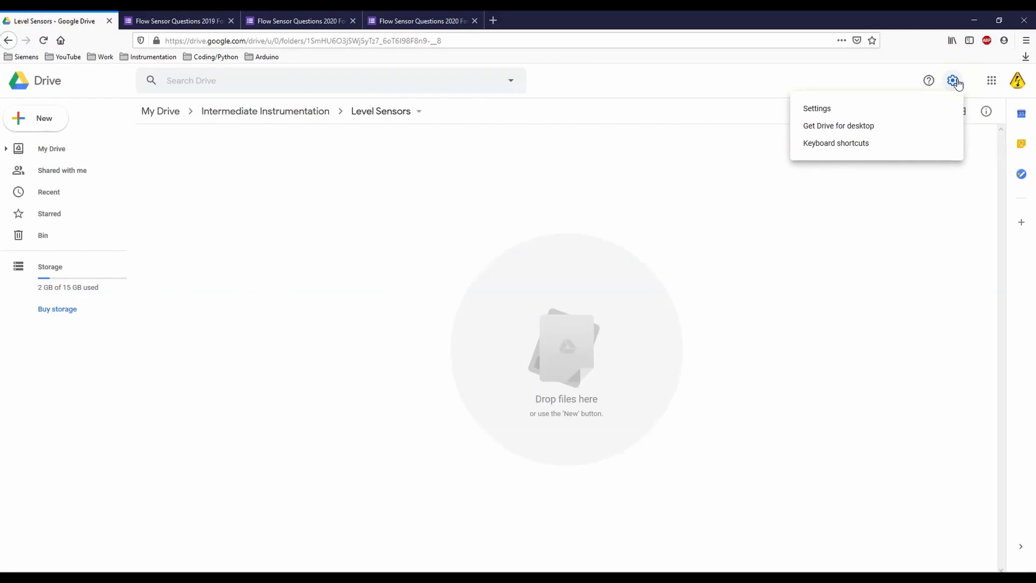
click(832, 107)
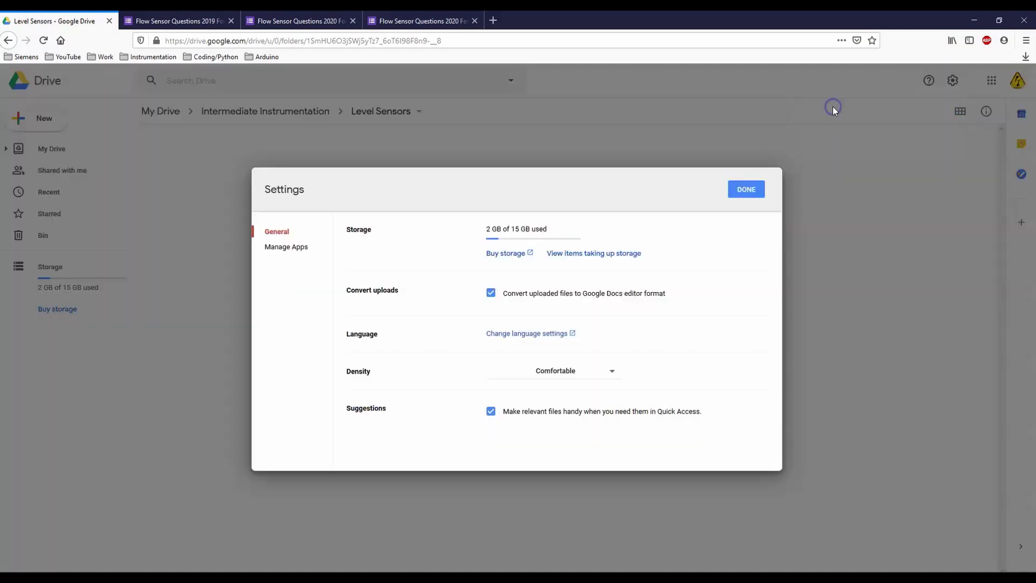
click(490, 292)
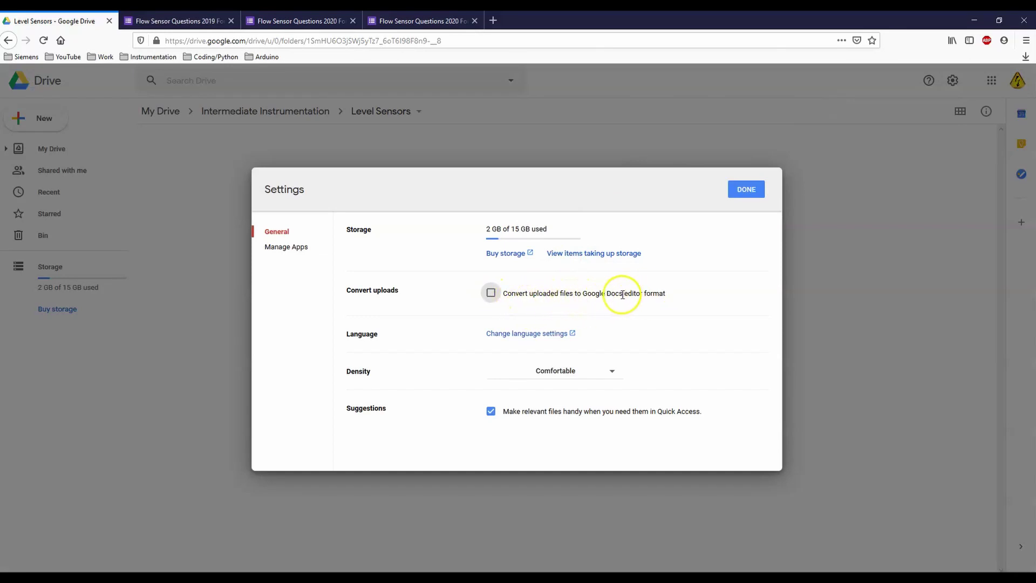
click(491, 294)
click(756, 198)
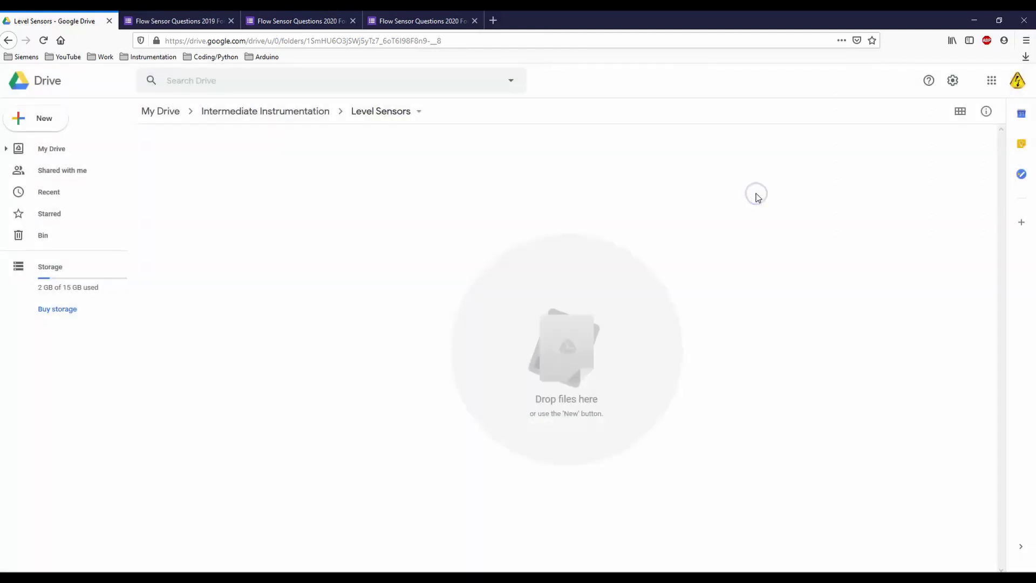
Step: Drag Level Review Questions 2019.docx into Drive's Level Sensors folder and open the converted Google Doc
key(alt+Tab)
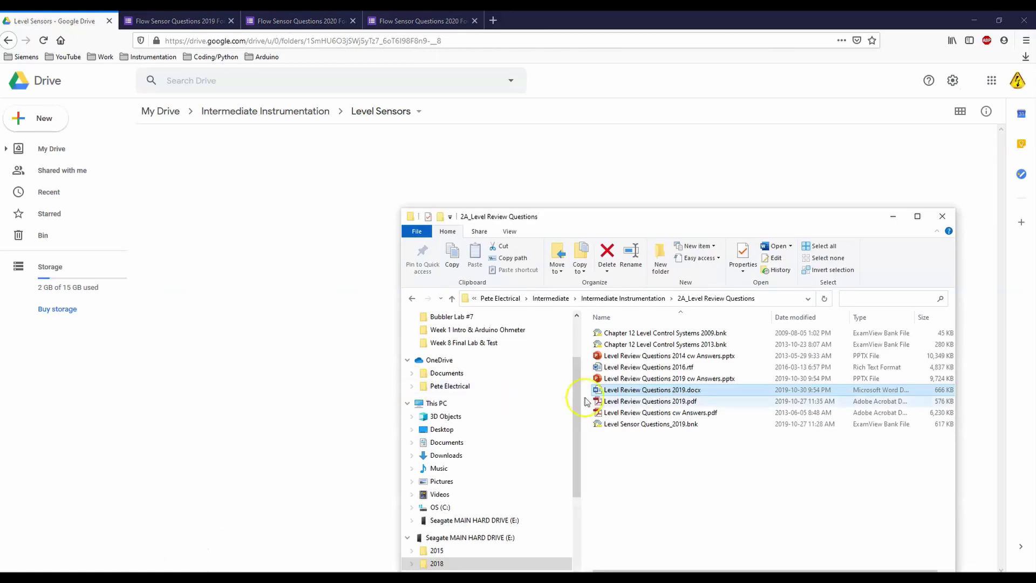
click(645, 390)
drag(645, 390, 210, 212)
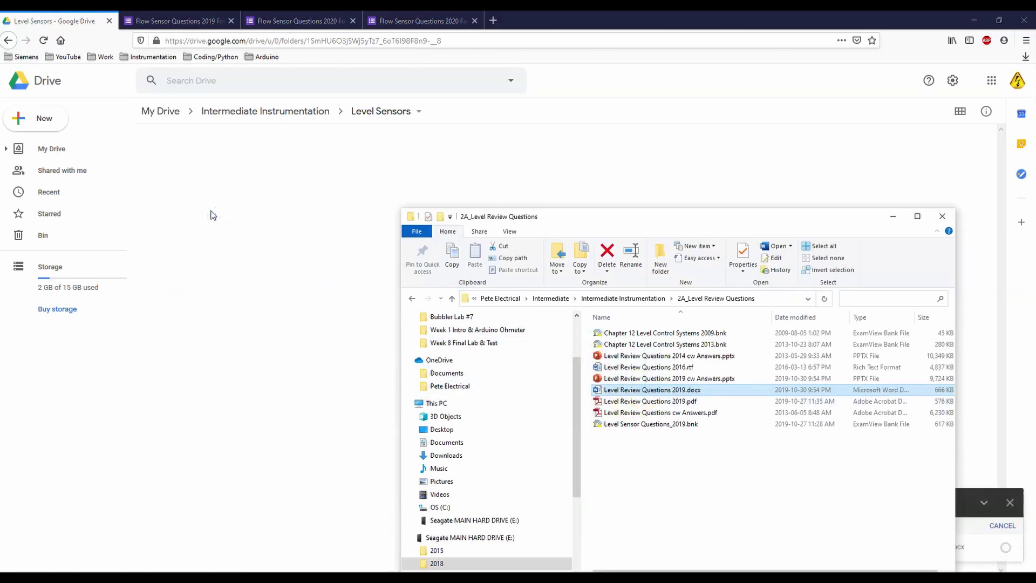
click(895, 216)
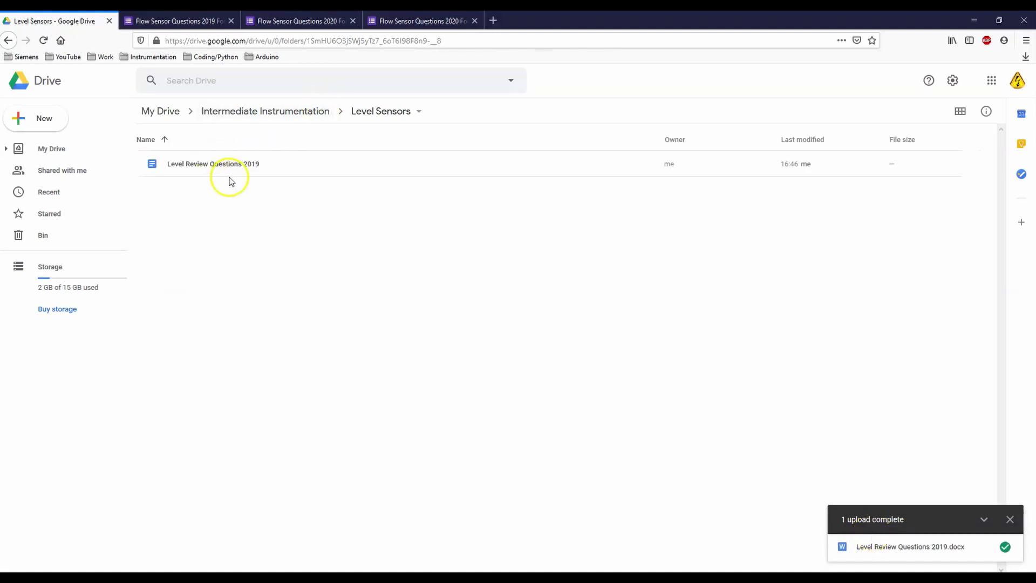
double_click(186, 165)
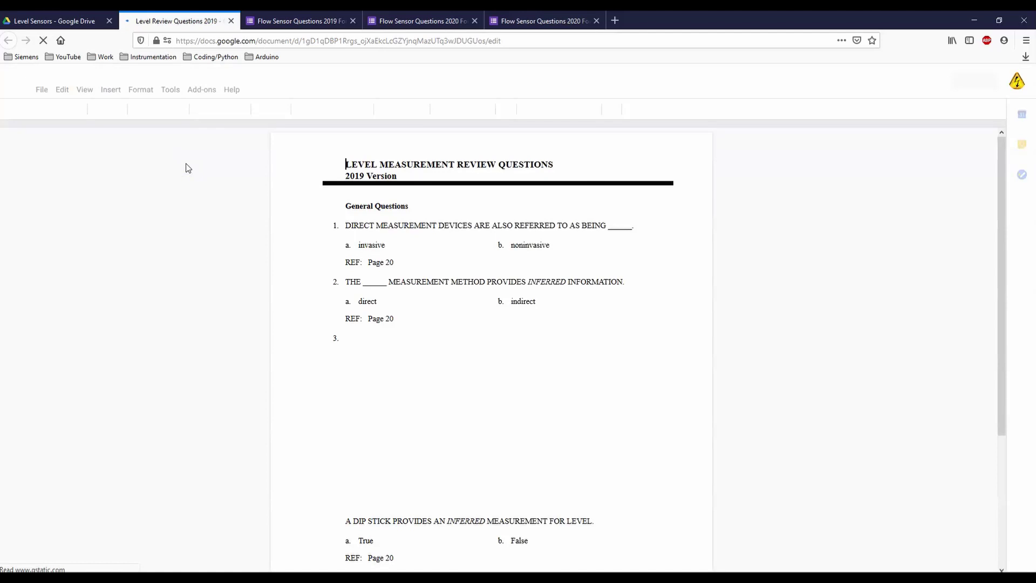
Step: Scroll the converted document, jump to question 40 via the outline, then close and reopen it from Drive
scroll(443, 276, down, 4)
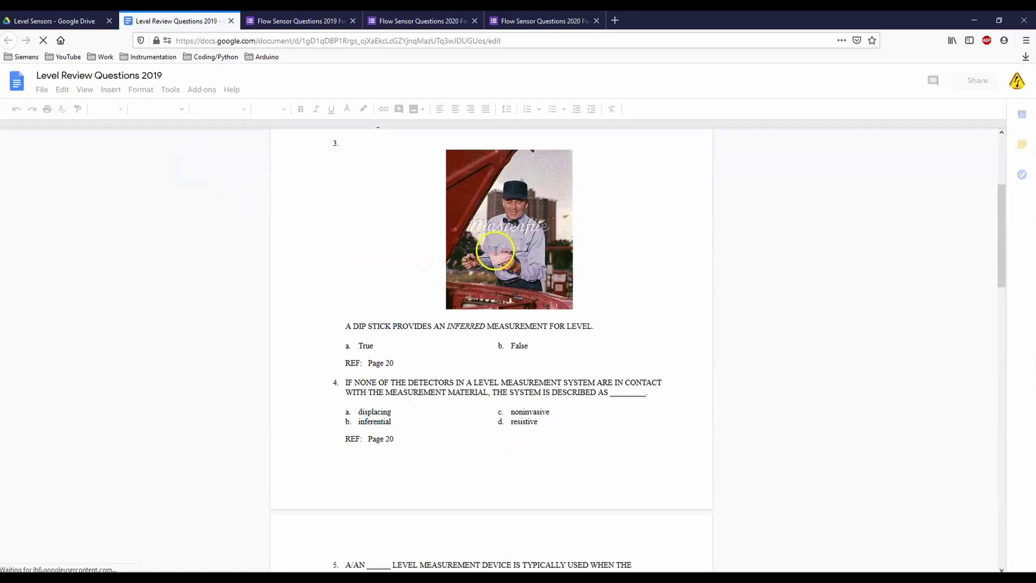
scroll(494, 251, down, 10)
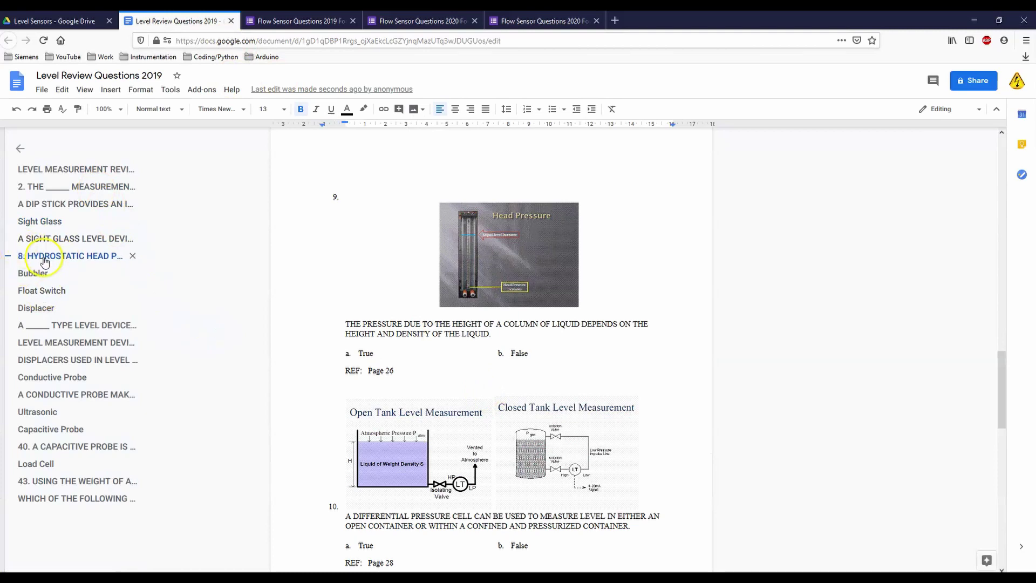
click(61, 446)
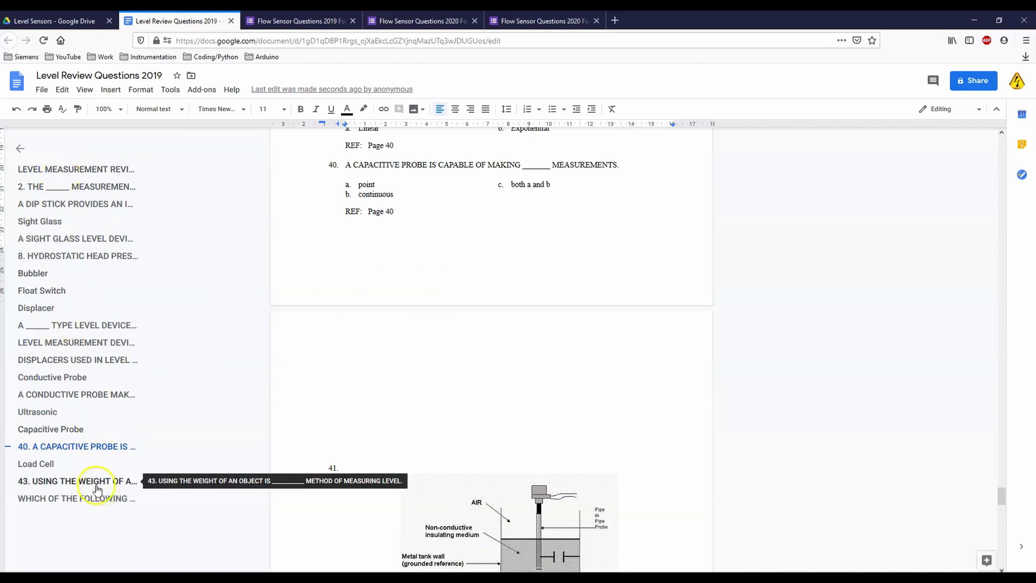
click(232, 22)
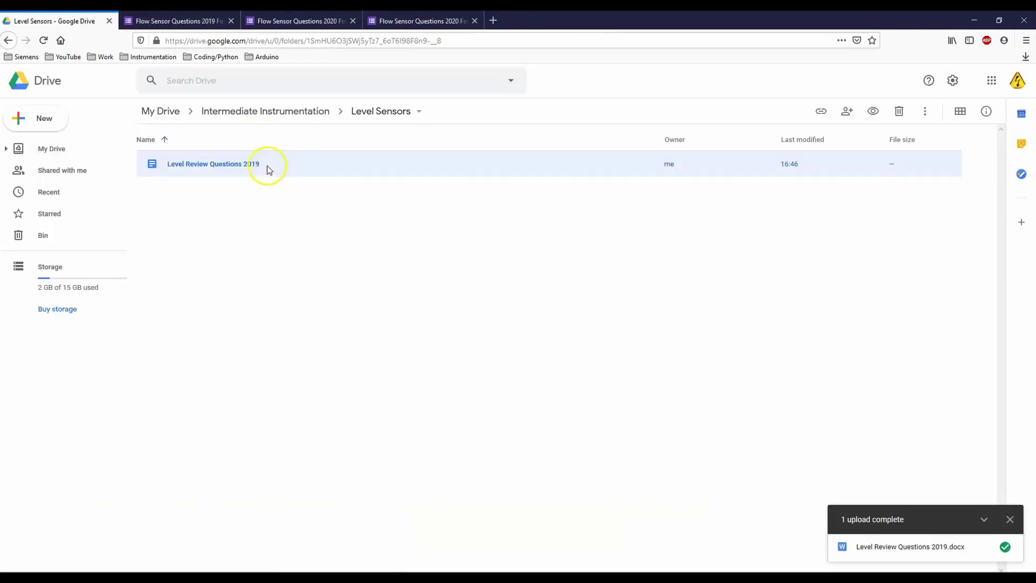
double_click(210, 164)
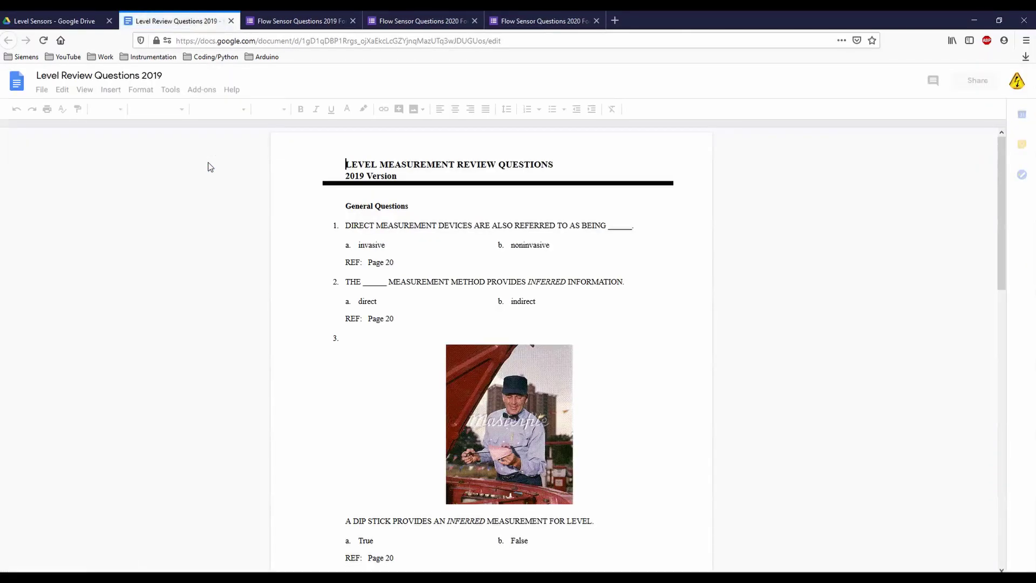
Step: Search the add-on marketplace for 'doc to form' and view the Doc To Form add-on details
click(209, 91)
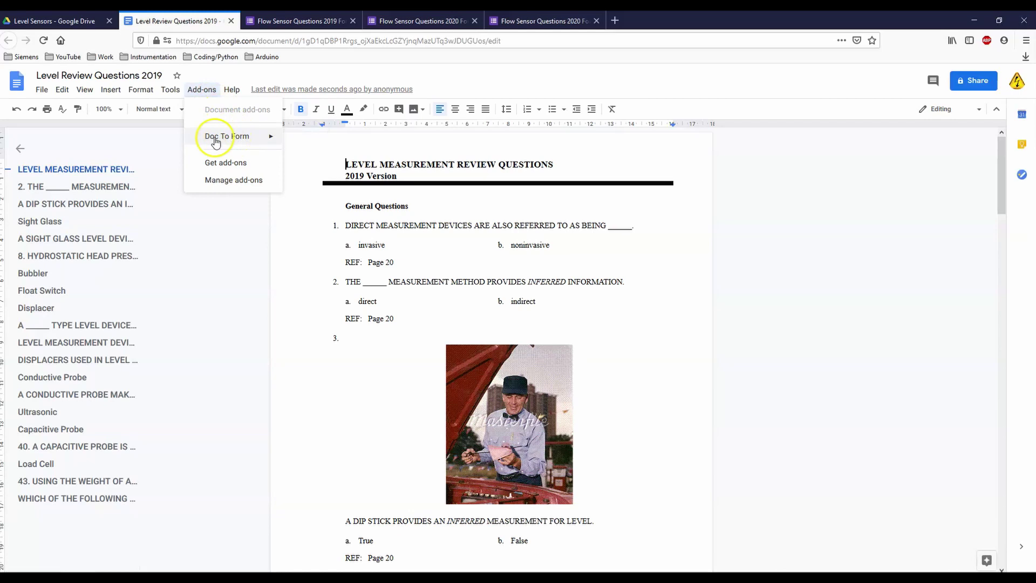
click(225, 168)
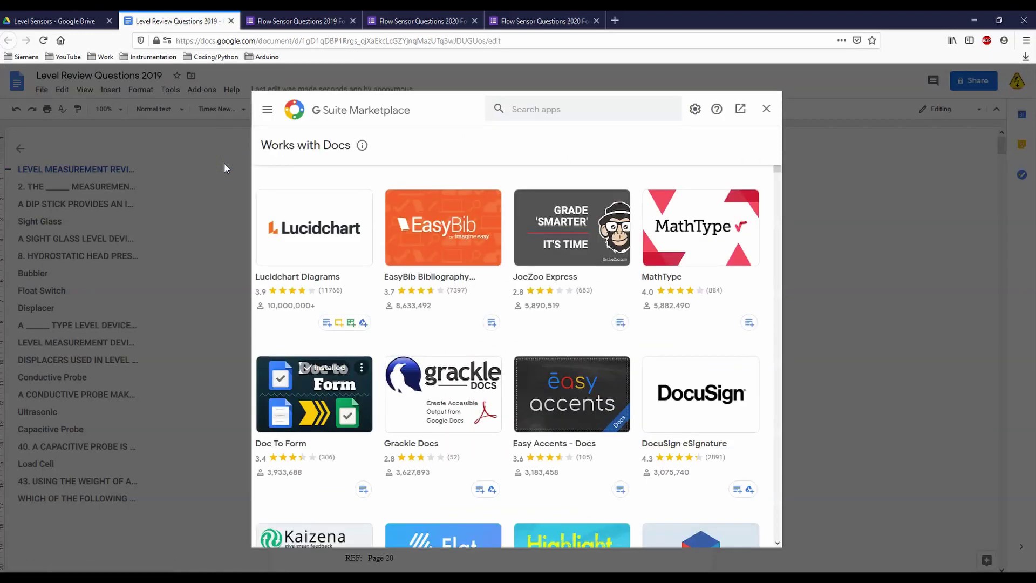
click(542, 110)
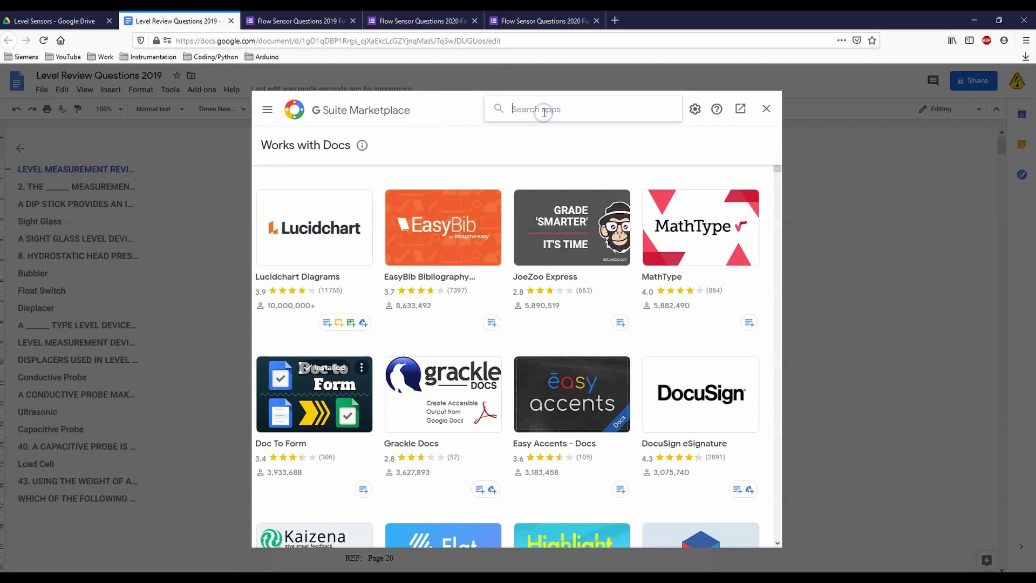
text(doc )
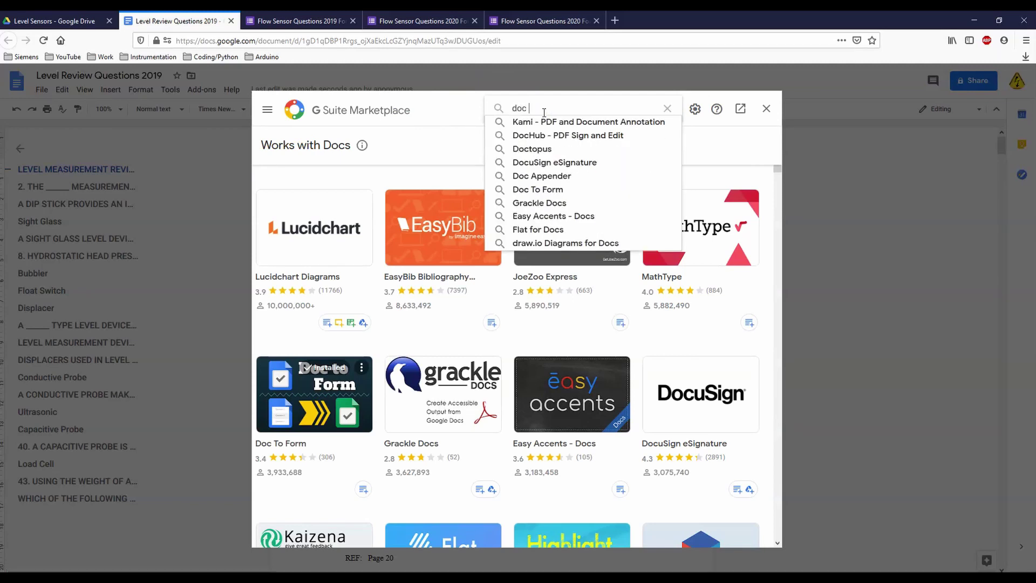
text(to form)
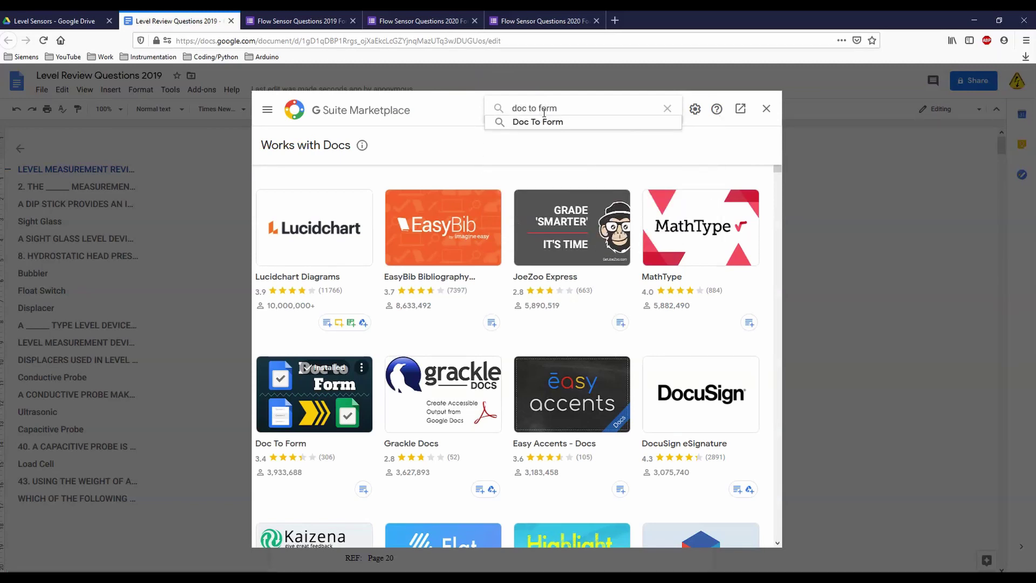
click(544, 122)
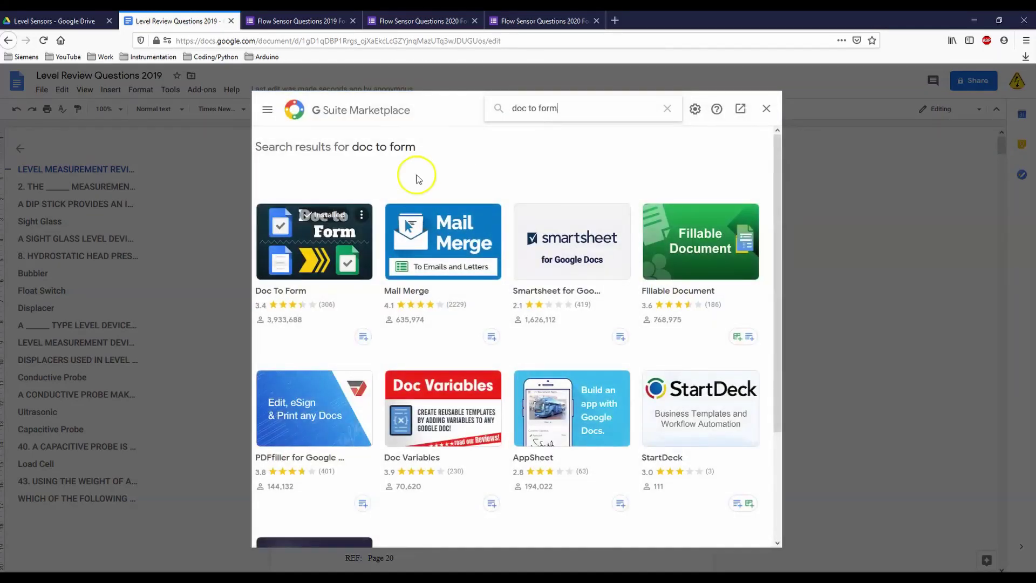
click(321, 250)
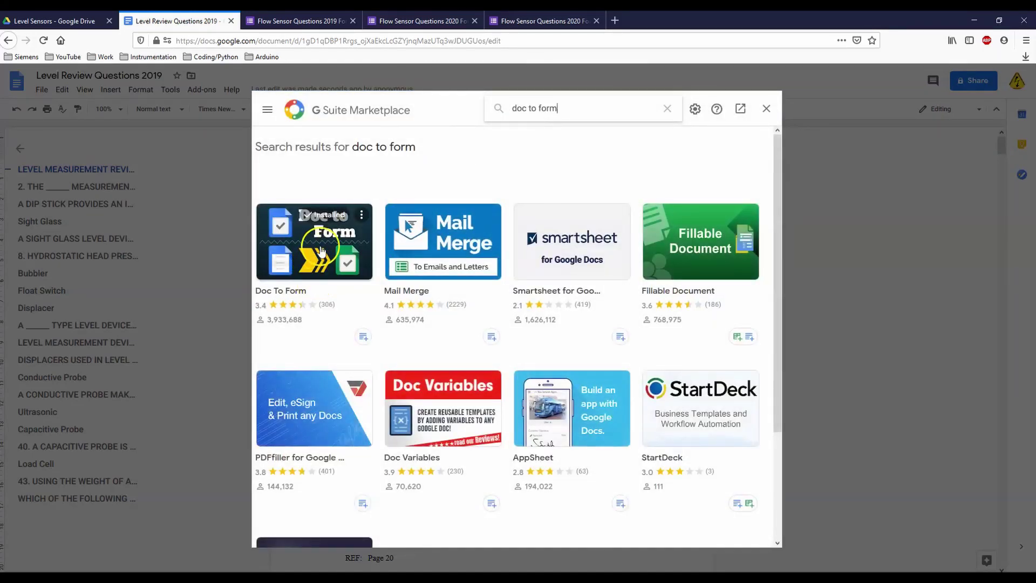
click(311, 263)
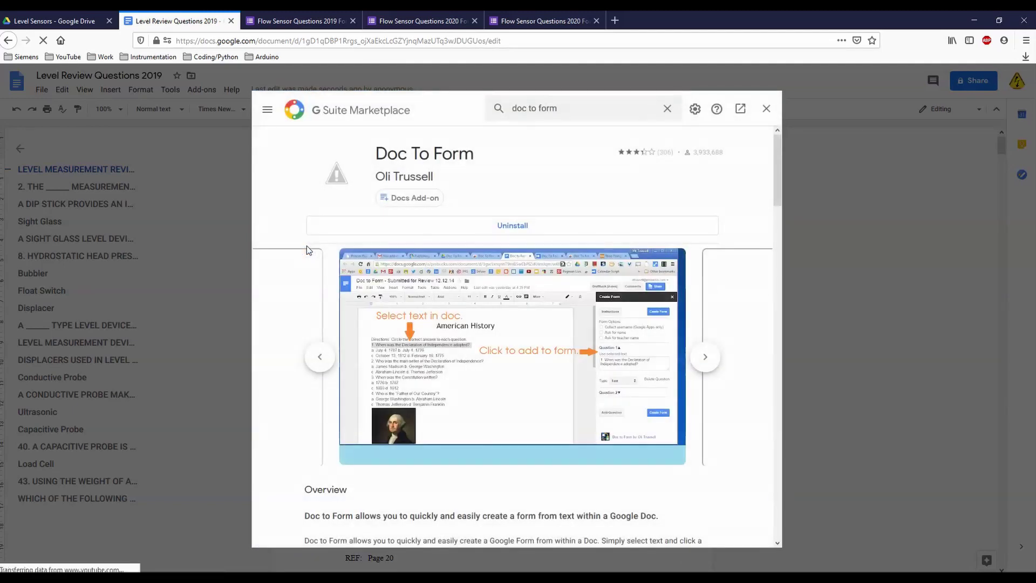
click(388, 221)
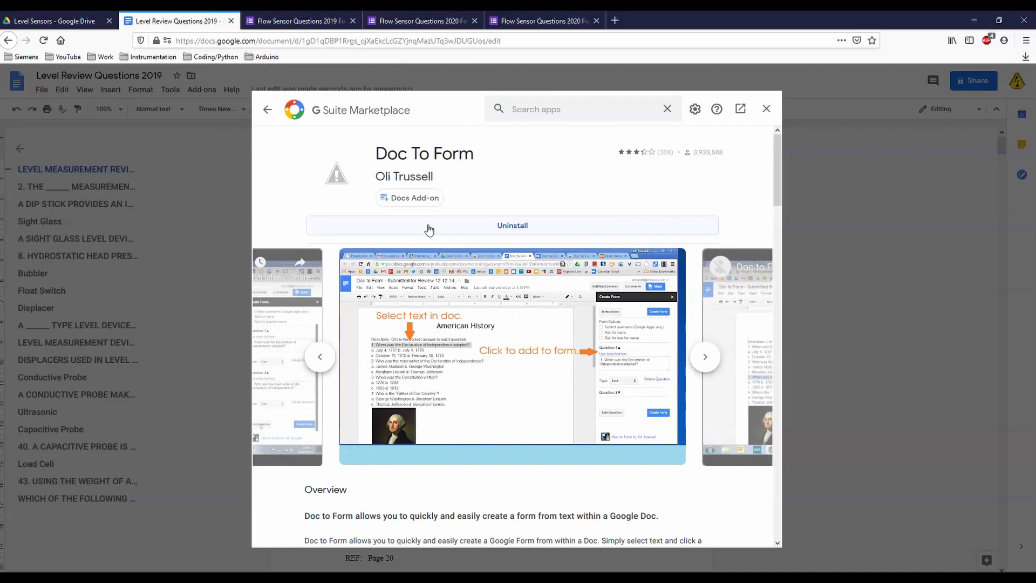
click(764, 109)
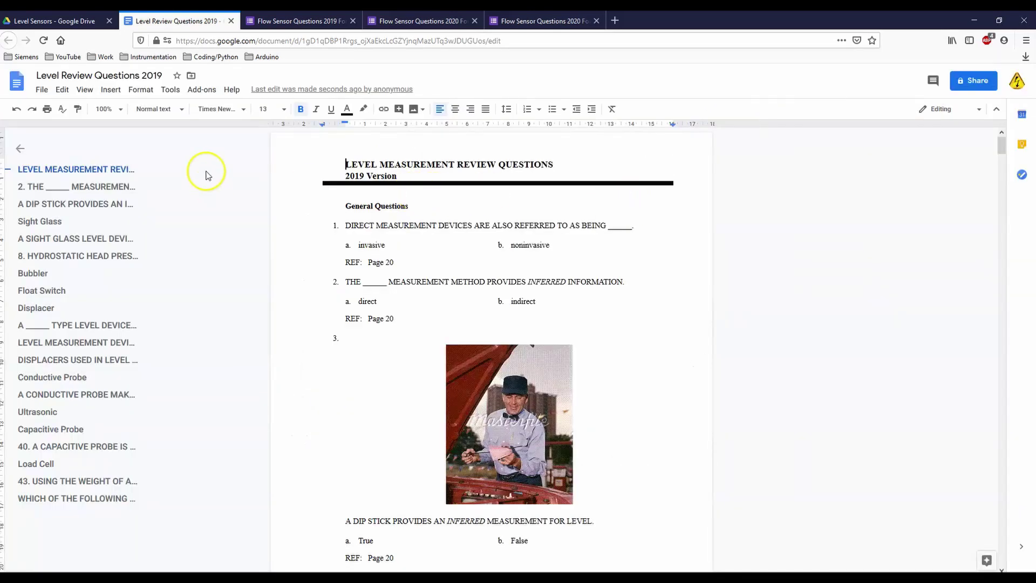
Step: Search 'doc to form' again, confirm Doc To Form is installed, and close the marketplace
click(202, 89)
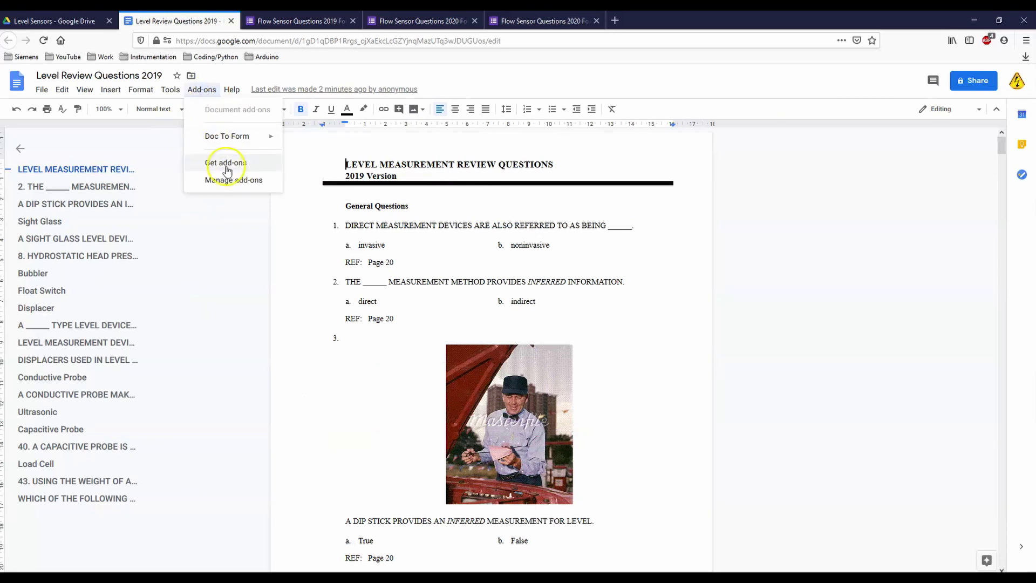
click(226, 163)
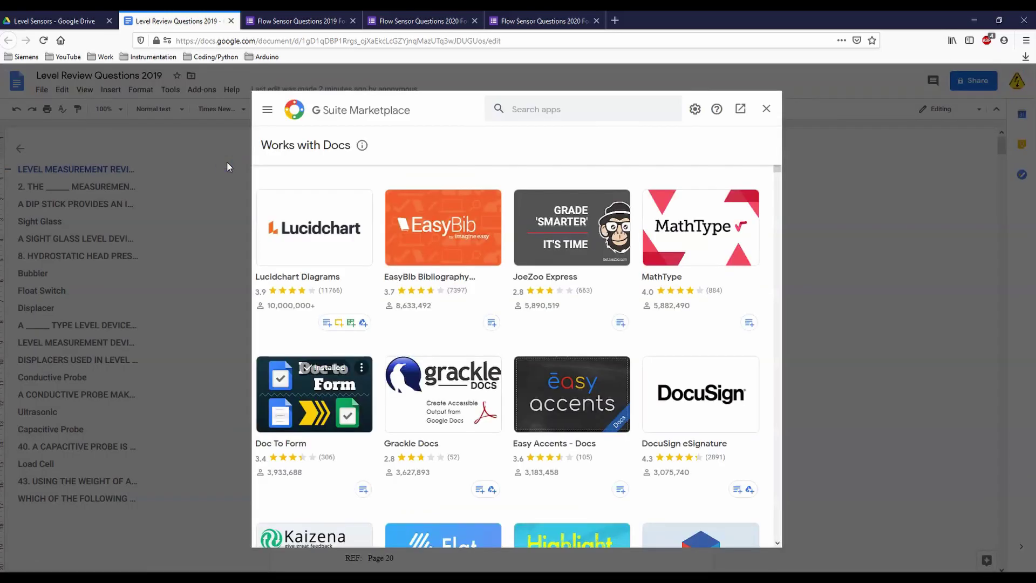
click(521, 110)
text(doc to form)
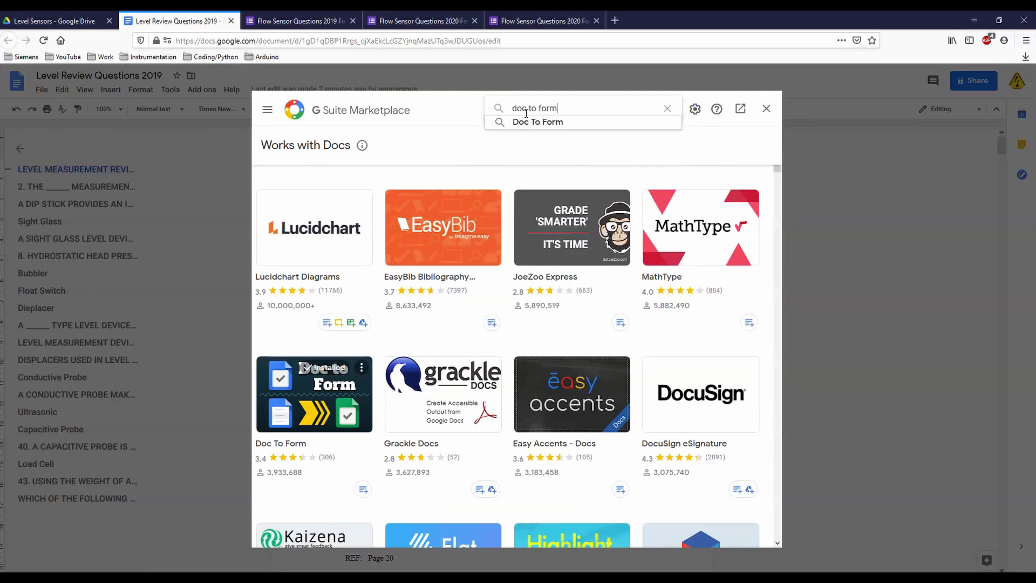
key(Return)
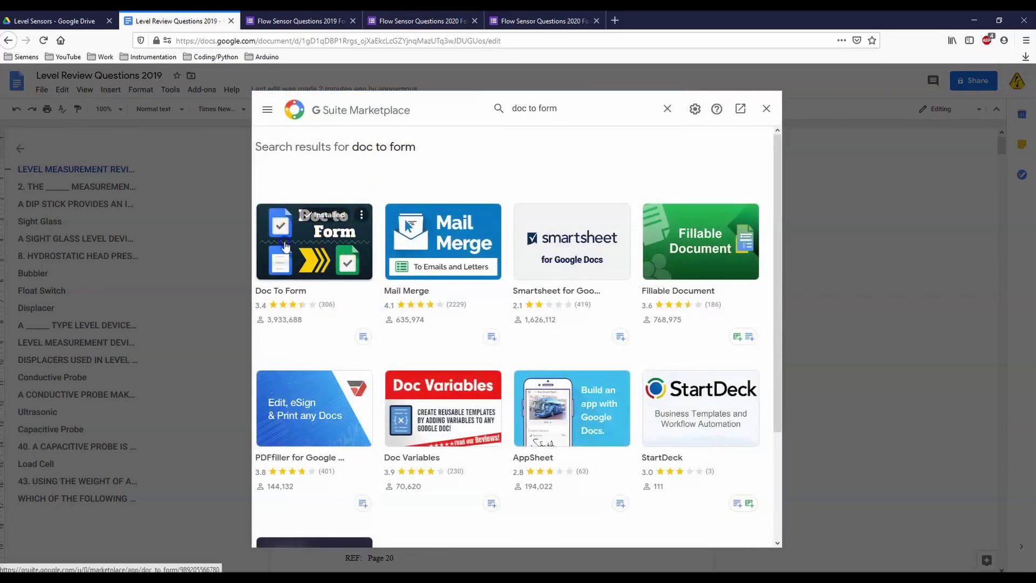
click(285, 246)
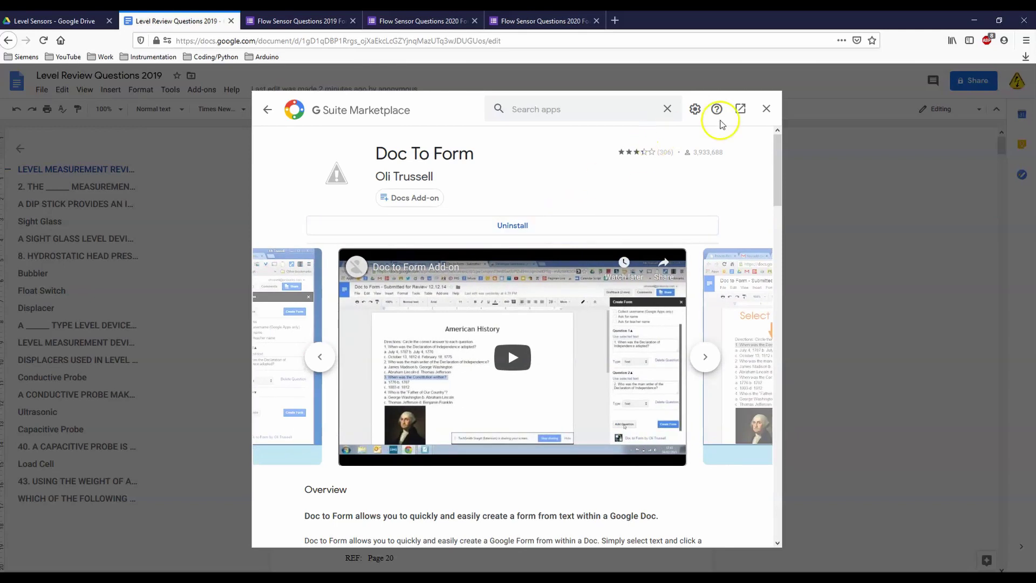
click(766, 108)
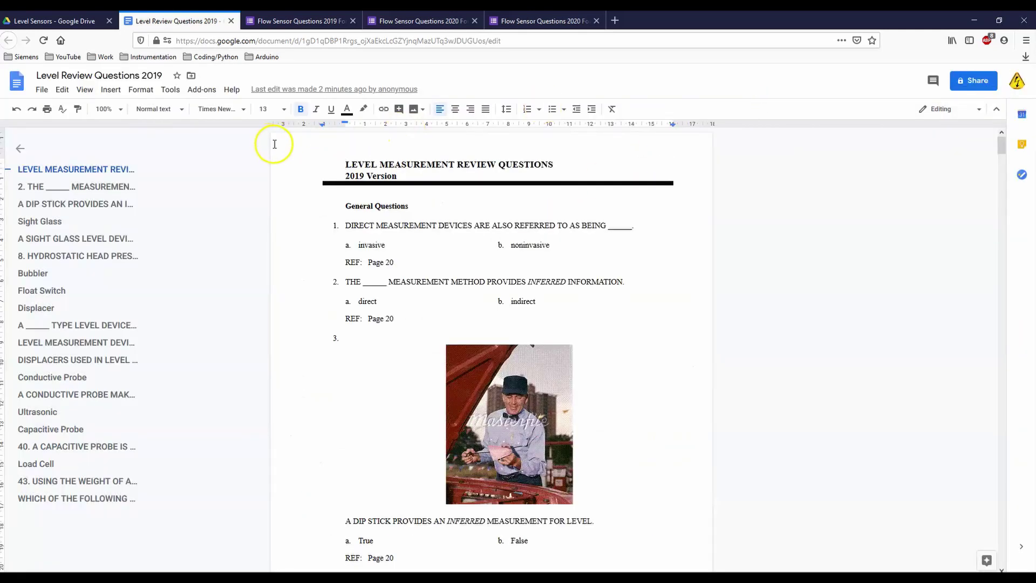
Step: Launch Doc To Form's Create Form from Doc sidebar and turn on Ask for name
click(203, 90)
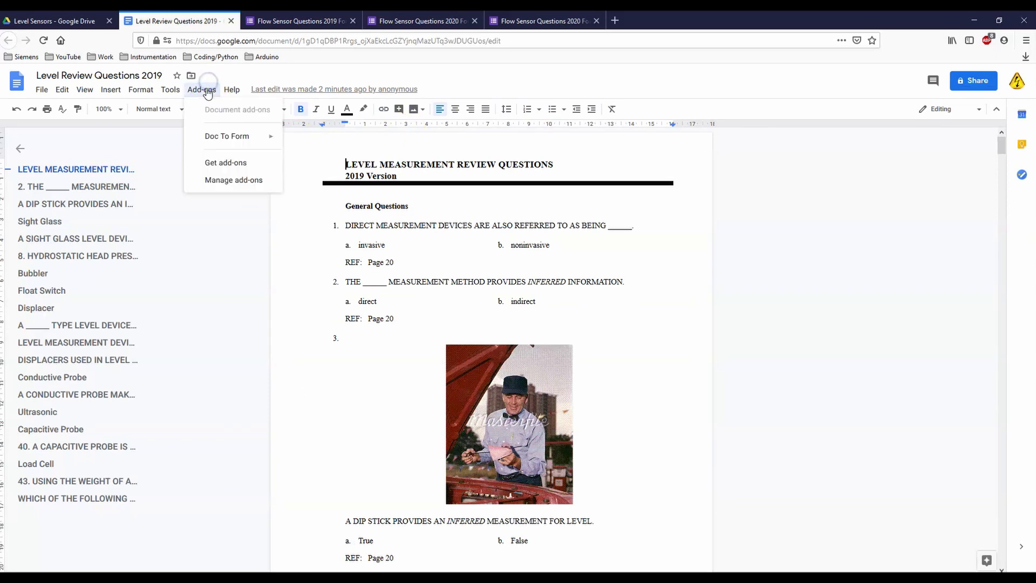
mouse_move(227, 139)
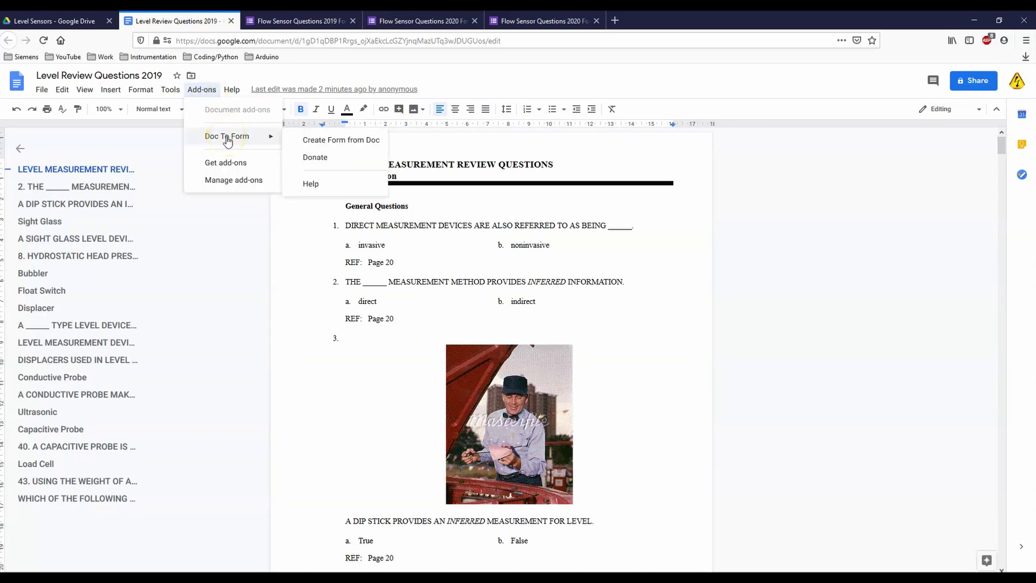
click(328, 141)
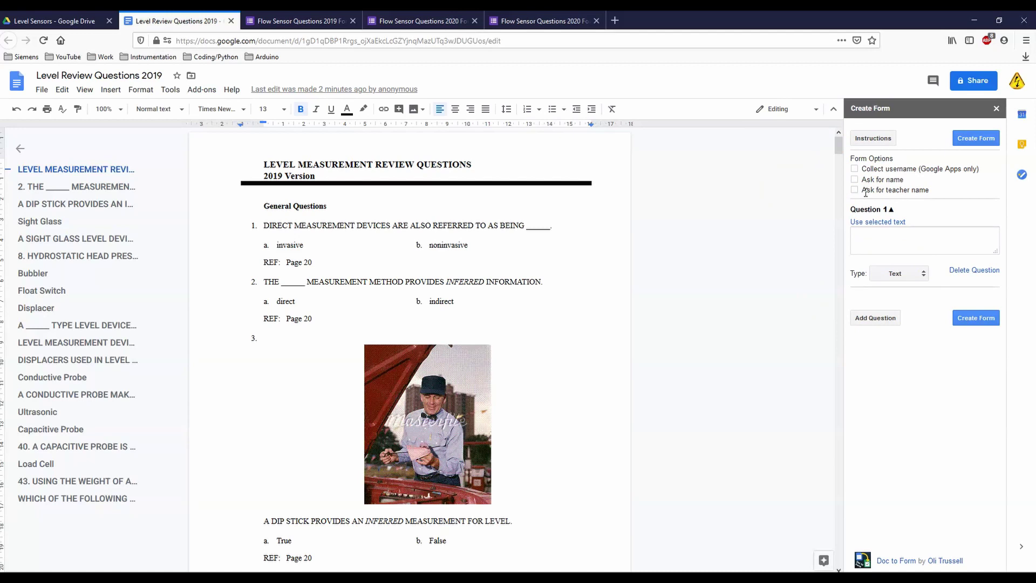
click(855, 180)
Step: Fill Question 1 with the selected text 'DIRECT MEASUREMENT DEVICES ARE ALSO REFERRED TO AS BEING ______'
click(263, 225)
drag(264, 225, 555, 229)
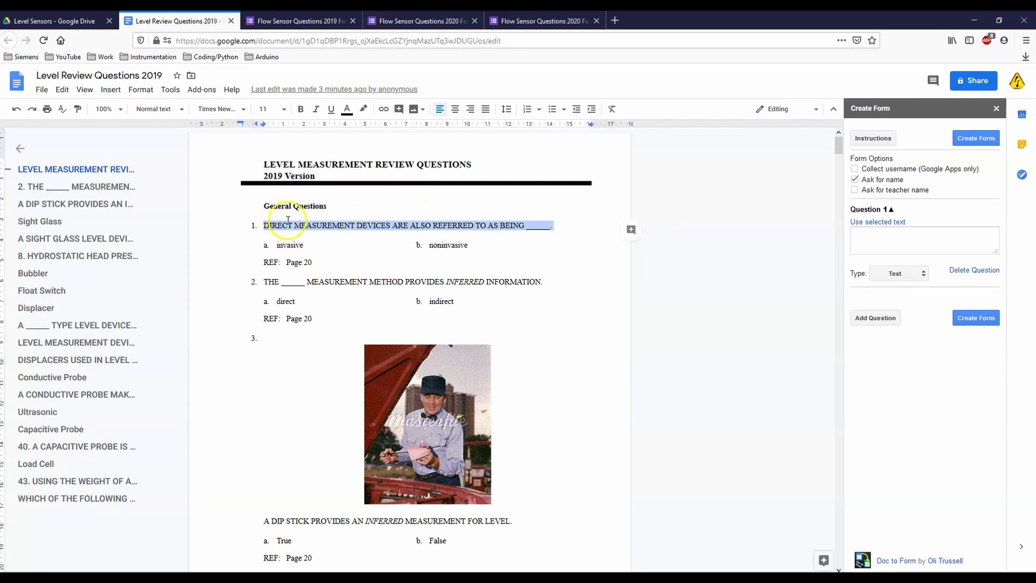
click(881, 224)
click(914, 242)
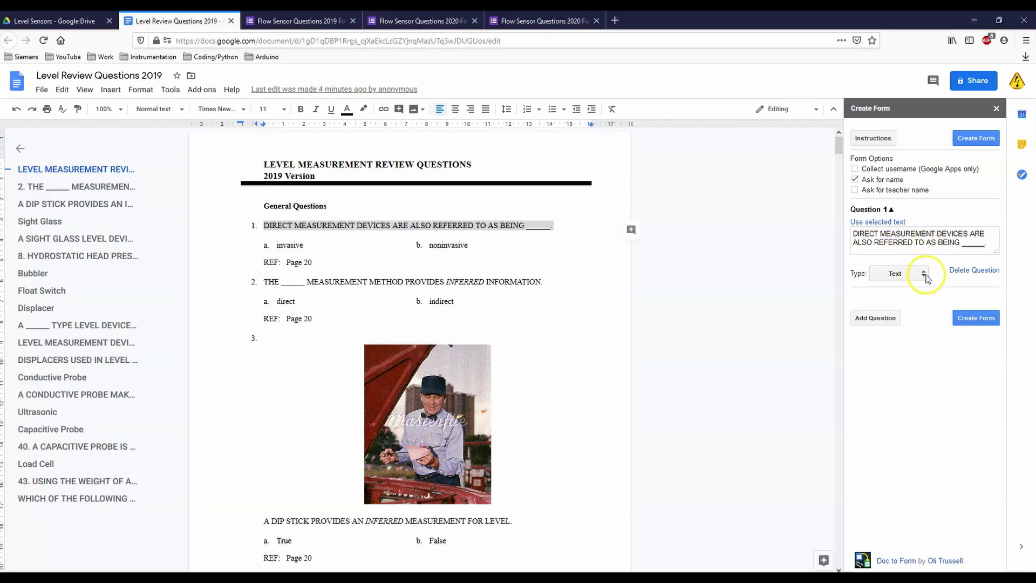
Step: Make Question 1 Multiple Choice and paste the invasive / noninvasive answer line into its options
click(925, 274)
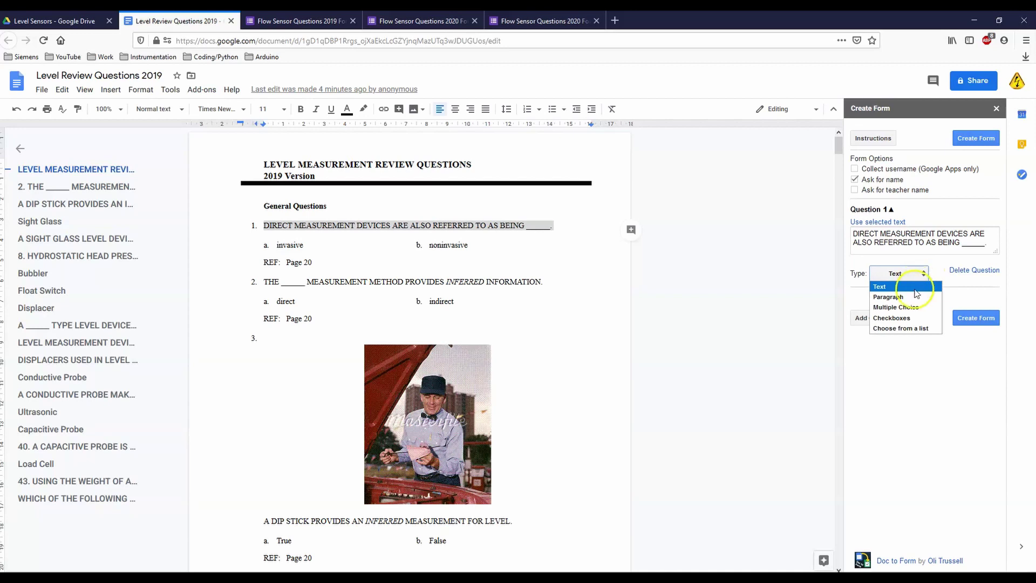
click(911, 308)
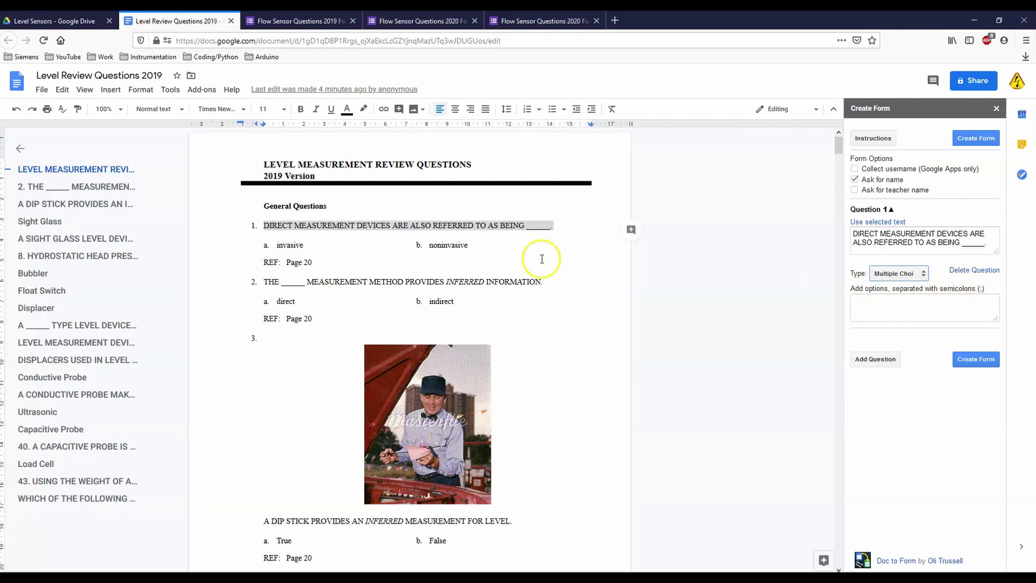
click(486, 253)
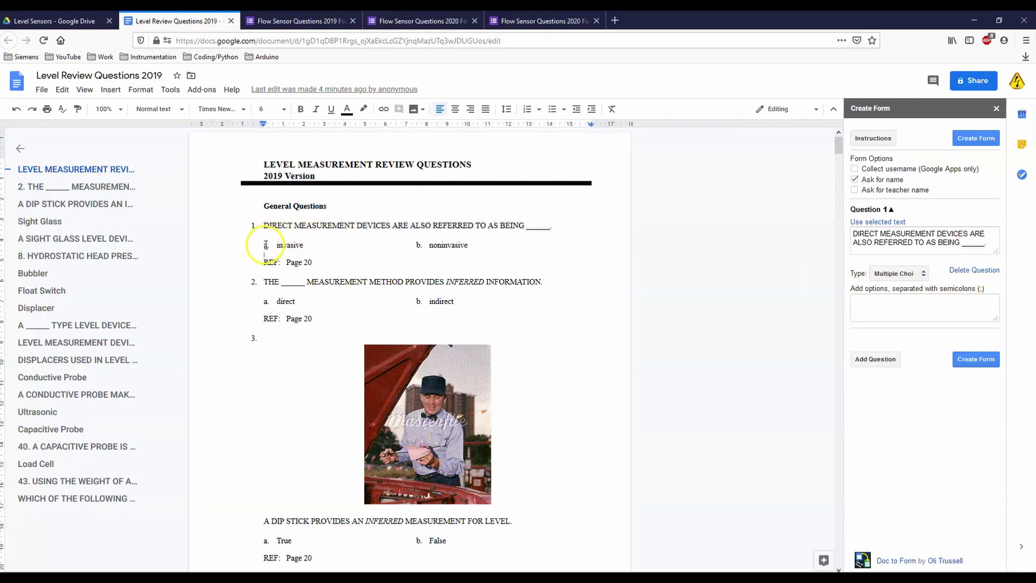
triple_click(470, 247)
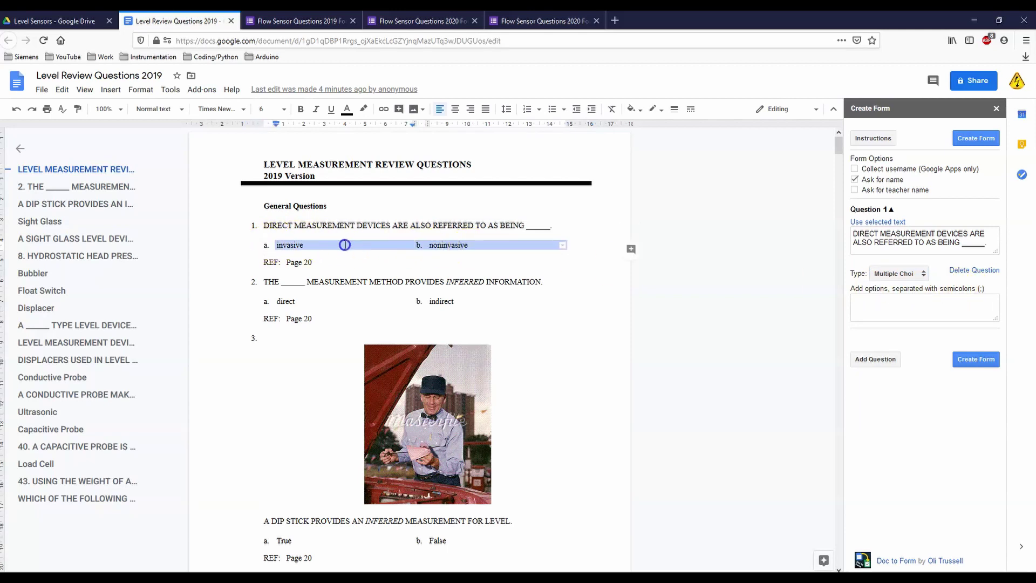
click(270, 244)
click(311, 244)
click(864, 300)
text(a. invasive b. noninvasive)
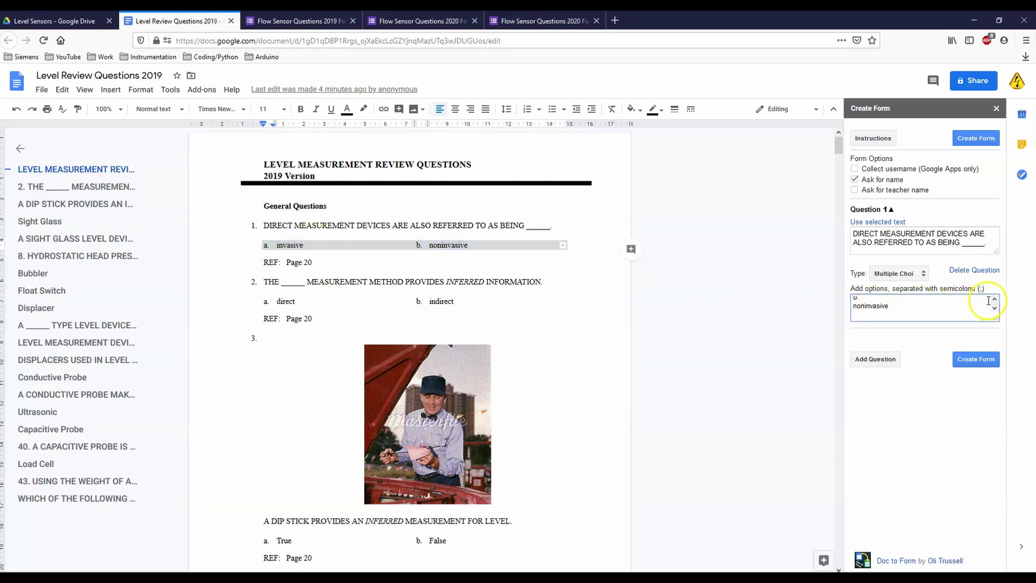
Step: Edit Question 1's options down to 'invasive;noninvasive'
click(995, 298)
click(870, 305)
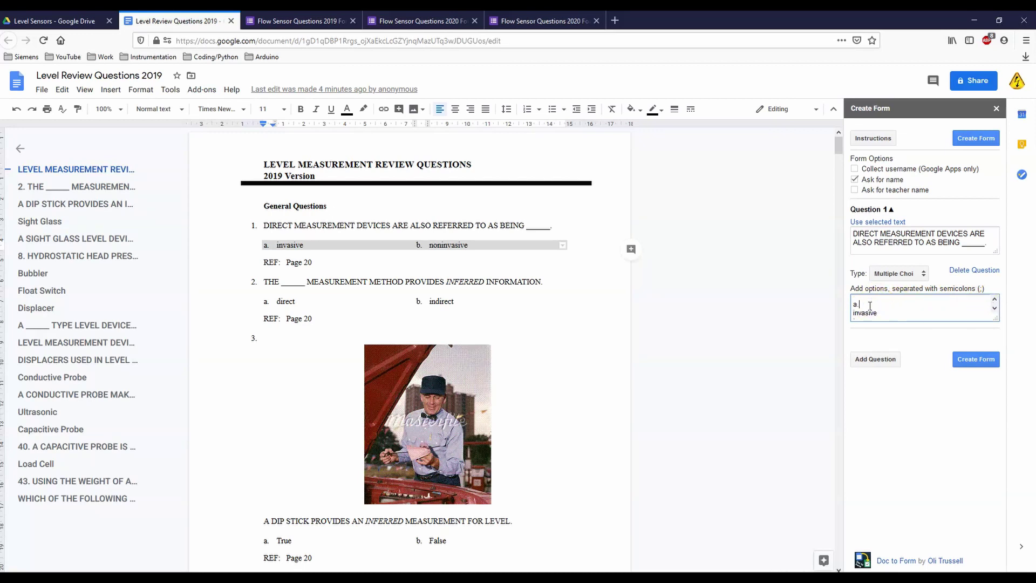
key(BackSpace)
key(BackSpace)
key(Delete)
click(884, 306)
key(Delete)
key(Delete)
click(902, 314)
click(970, 360)
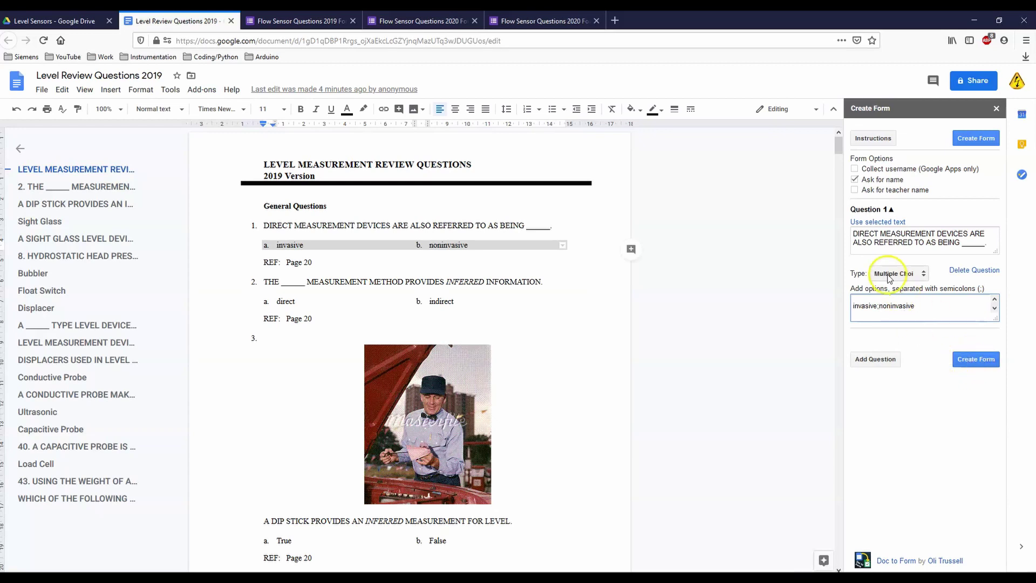
click(881, 307)
click(873, 364)
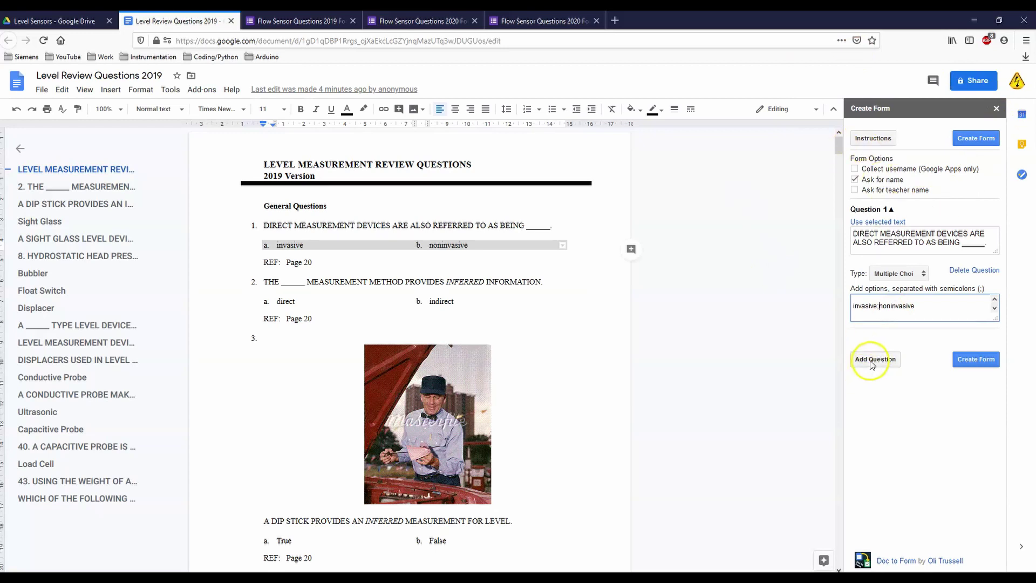
Step: Add Question 2 using question 2's text and make it Multiple Choice
click(870, 363)
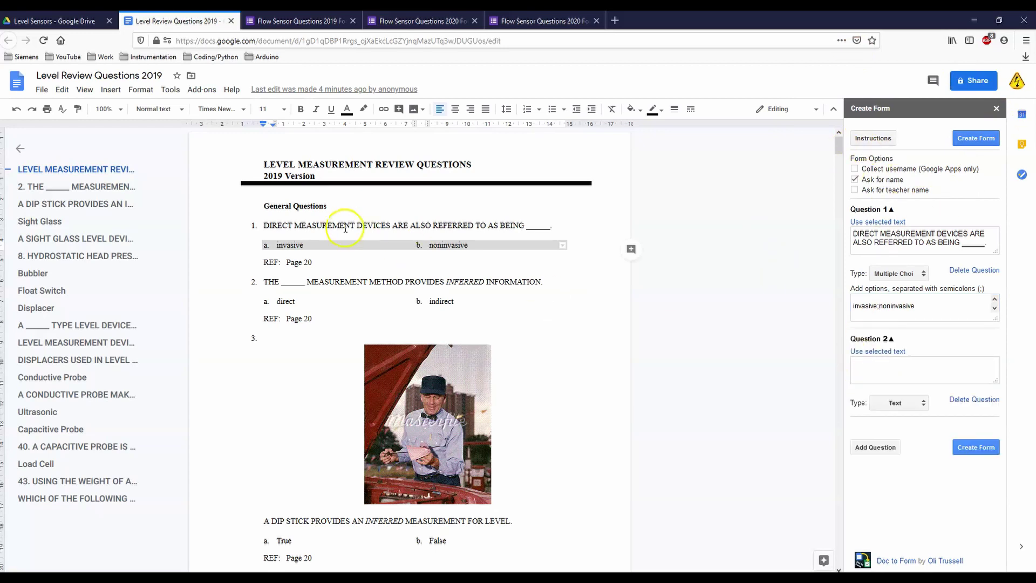
drag(265, 281, 544, 282)
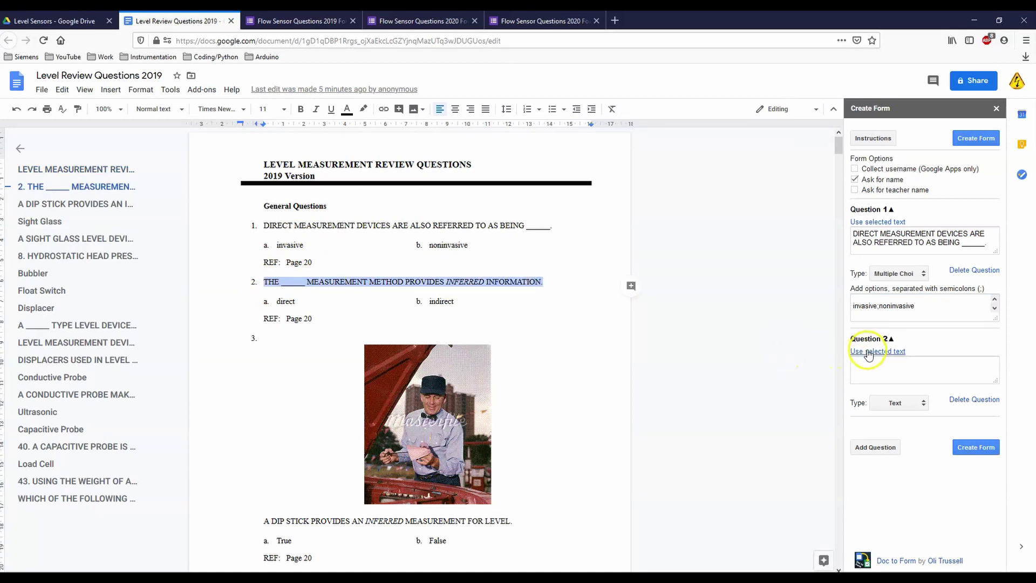
click(885, 351)
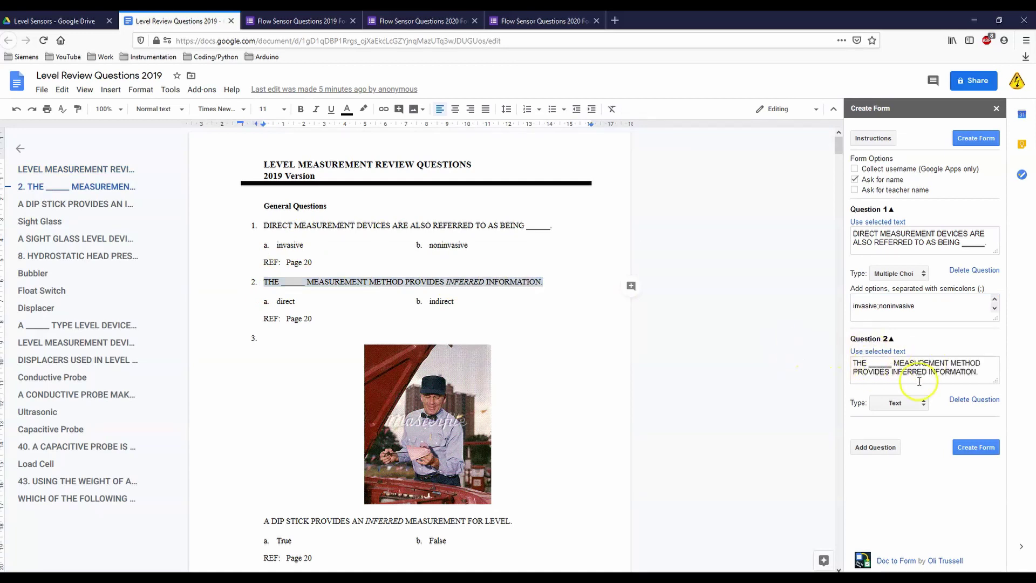
click(924, 404)
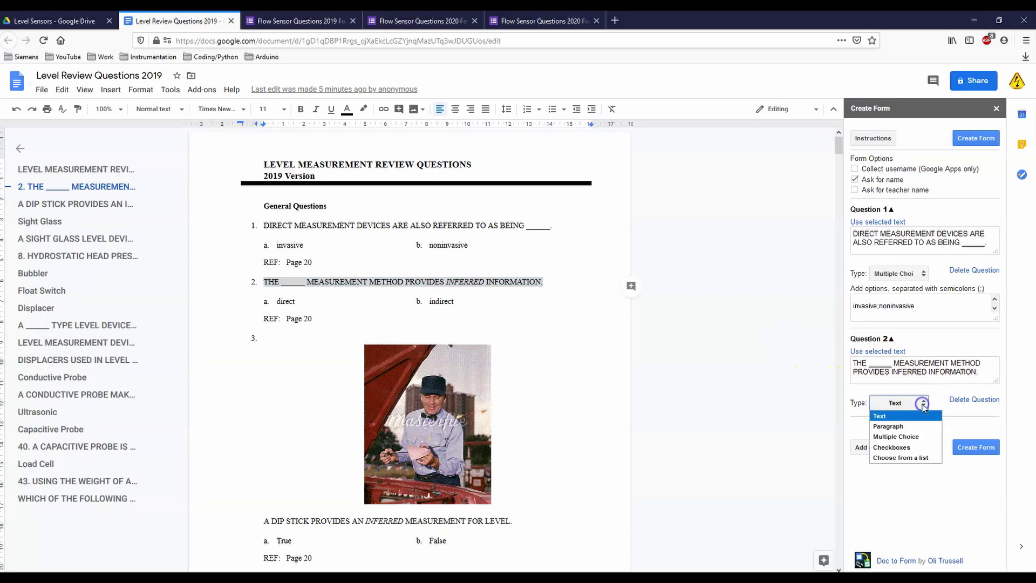
click(902, 436)
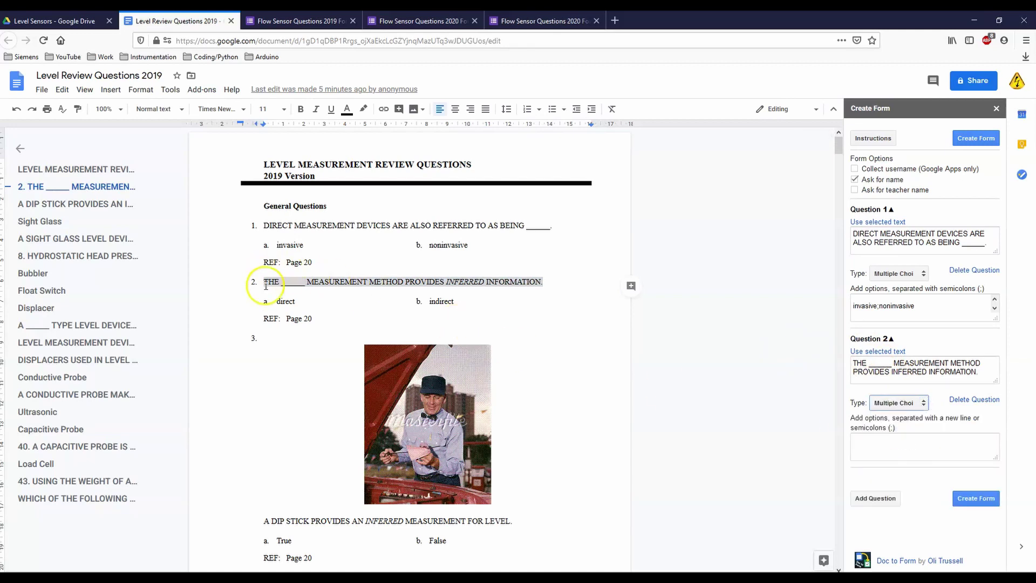
Step: Copy question 2's direct / indirect answer row into Question 2's options box
click(272, 302)
drag(466, 304, 259, 300)
right_click(300, 301)
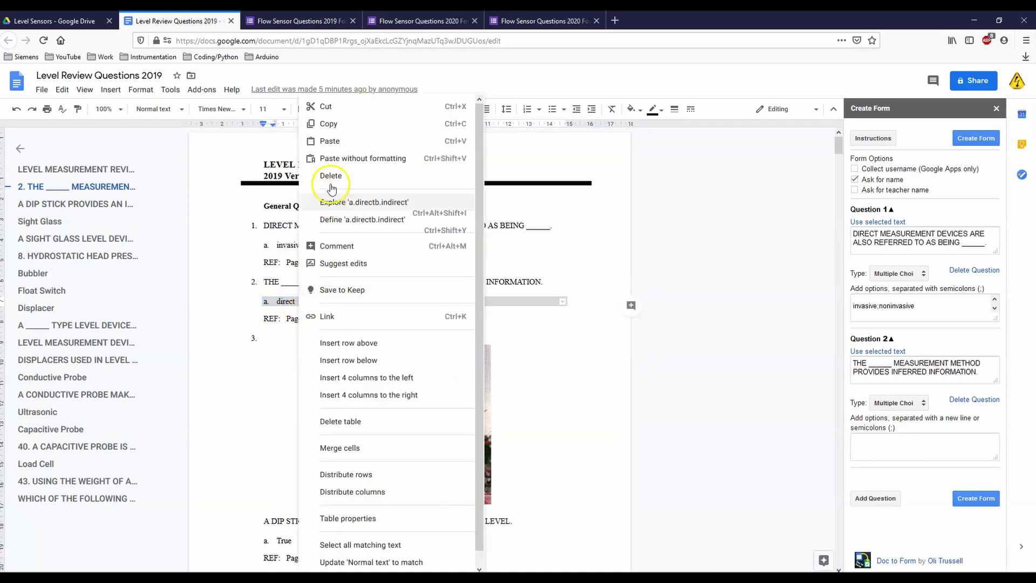
click(329, 124)
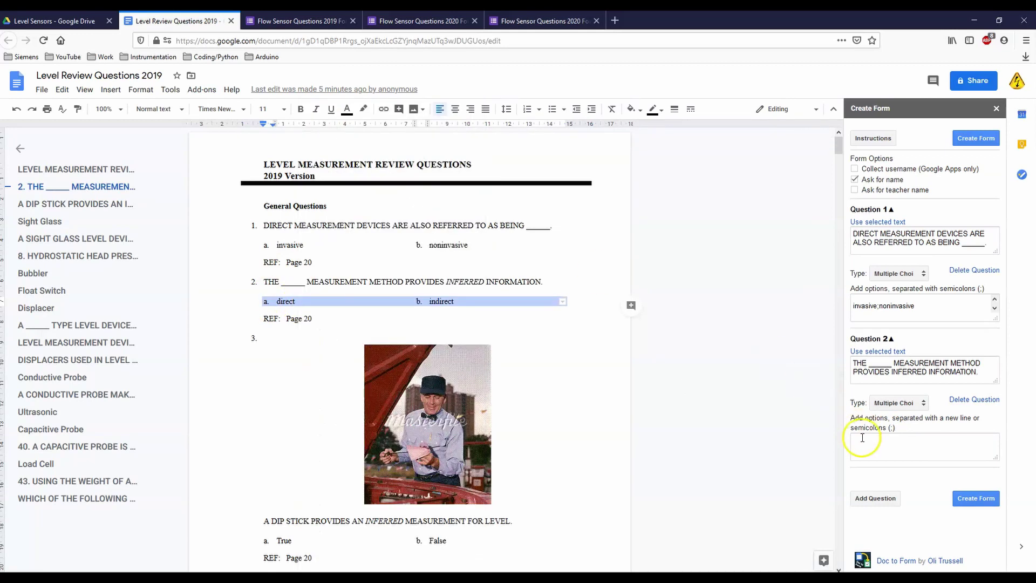
right_click(863, 439)
click(888, 484)
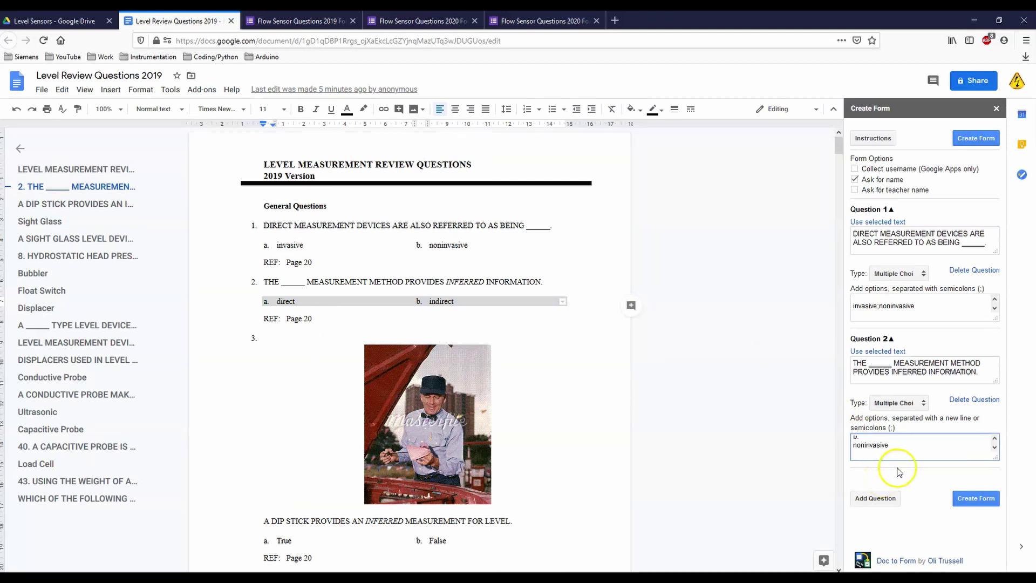
drag(888, 453, 845, 429)
key(BackSpace)
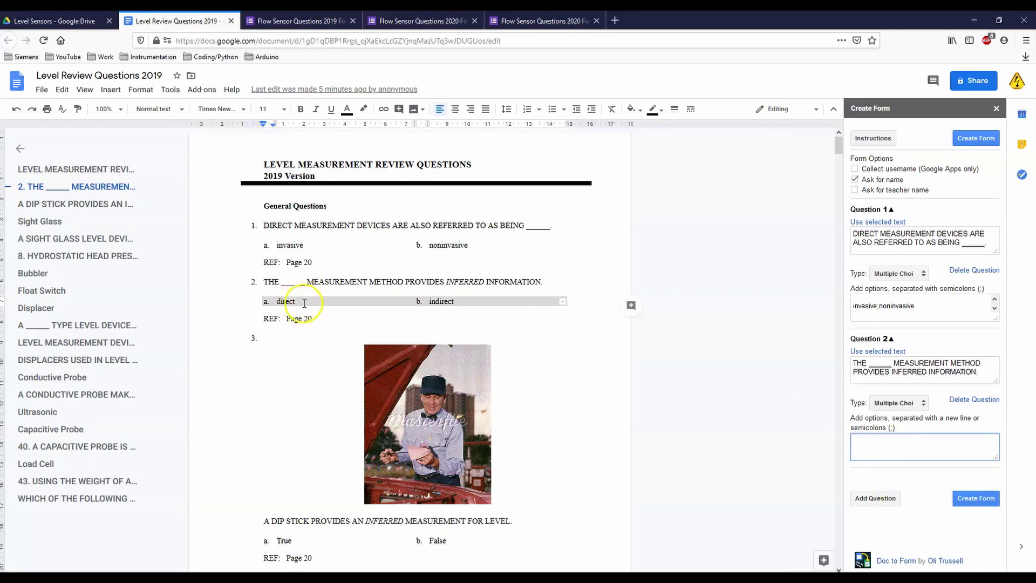
Step: Clean up Question 2's options so they read direct;indirect
click(865, 441)
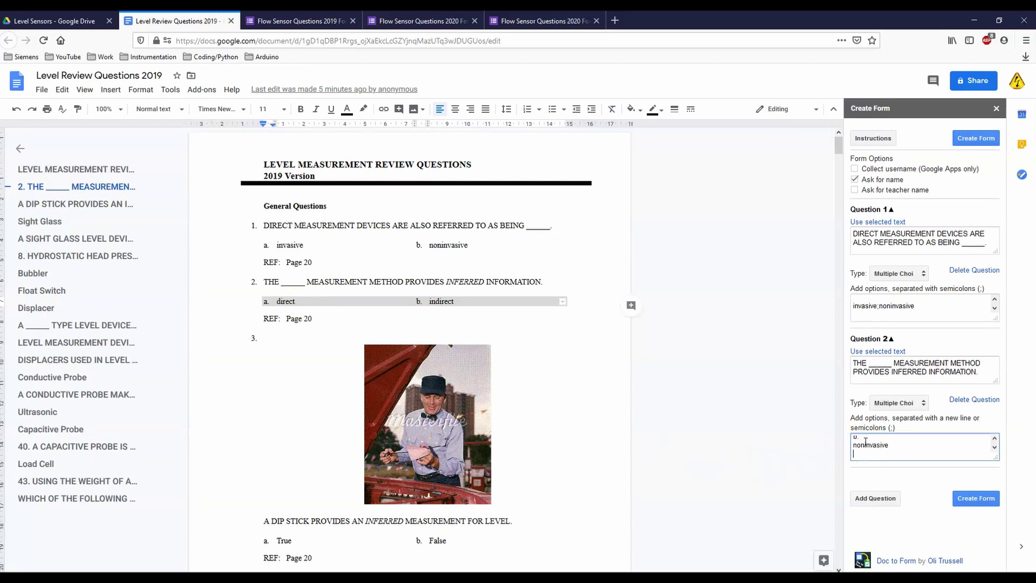
drag(865, 442, 846, 423)
key(BackSpace)
click(315, 300)
drag(456, 301, 267, 303)
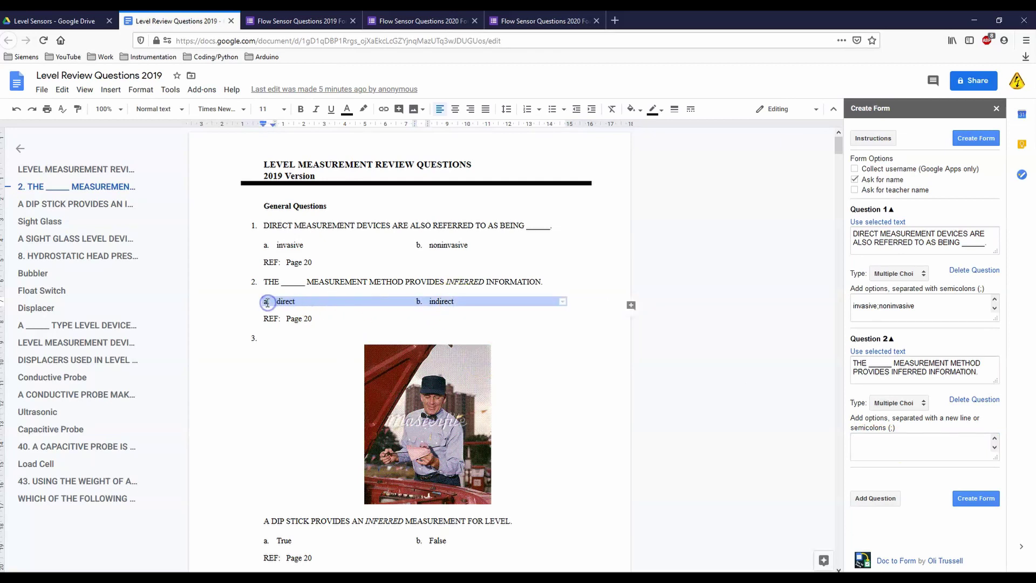
click(888, 441)
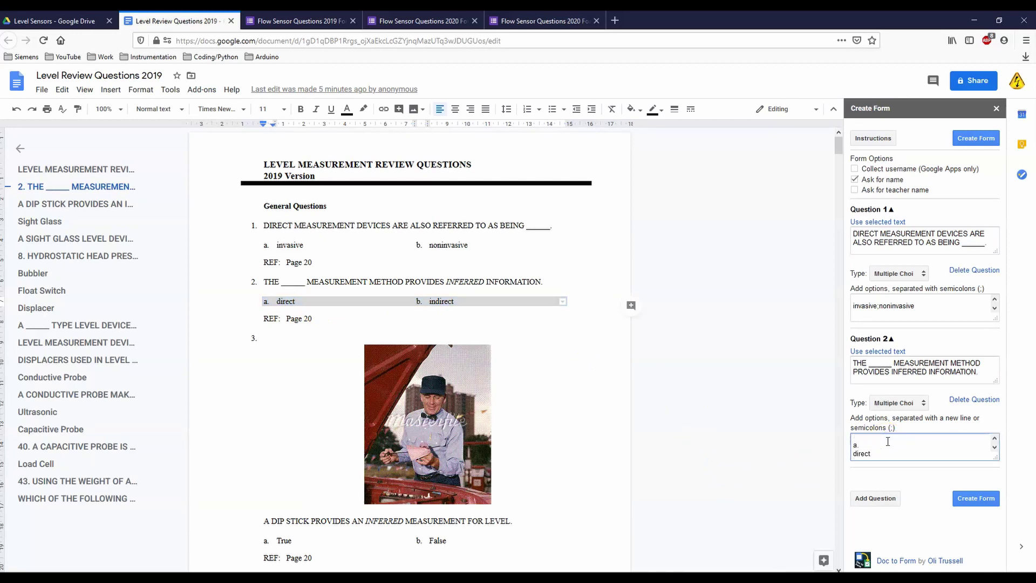
click(861, 440)
click(881, 439)
click(906, 444)
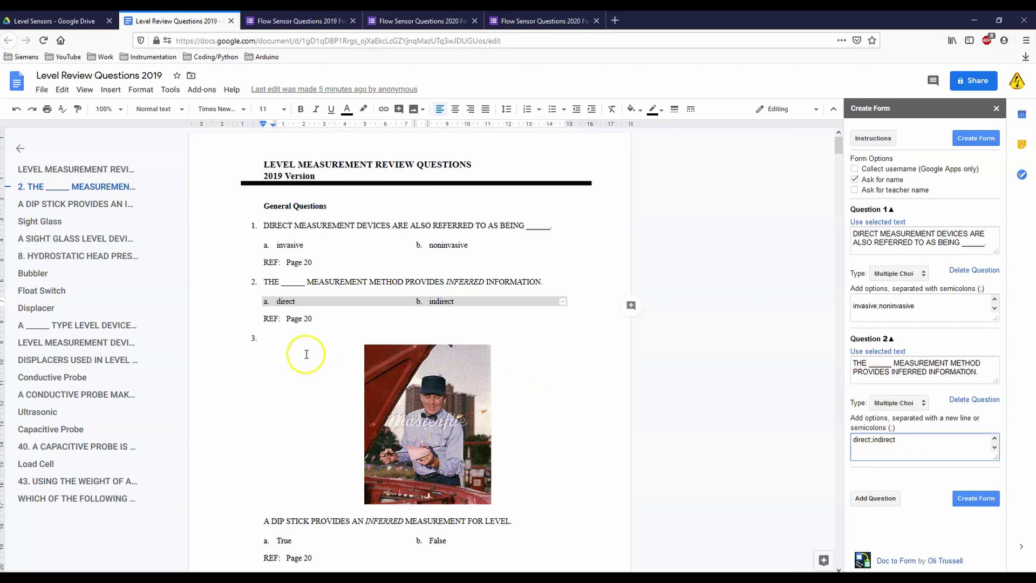
Step: Select question 4's full text in the document for a third form question
scroll(306, 354, down, 3)
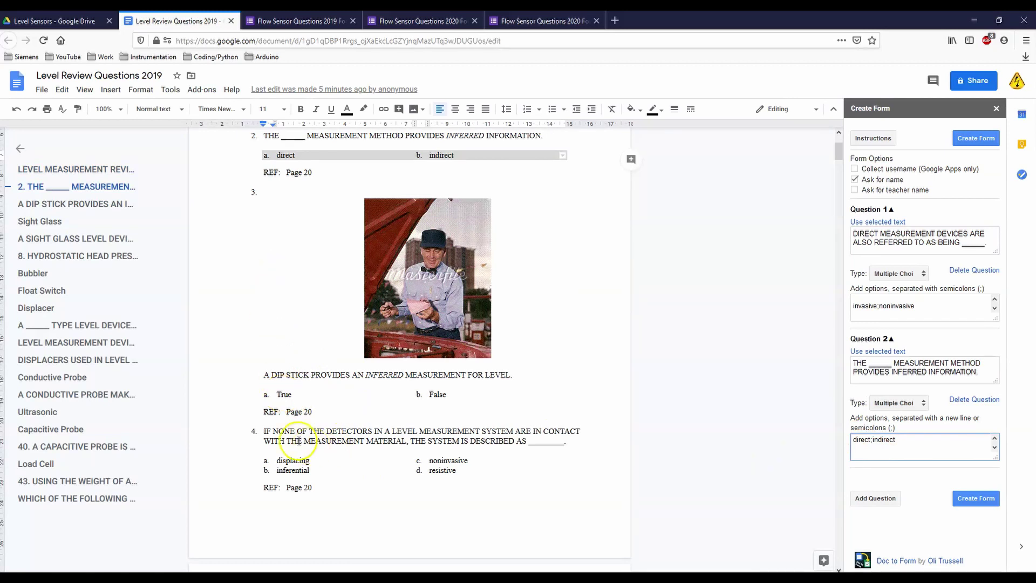
click(264, 431)
drag(288, 435, 576, 441)
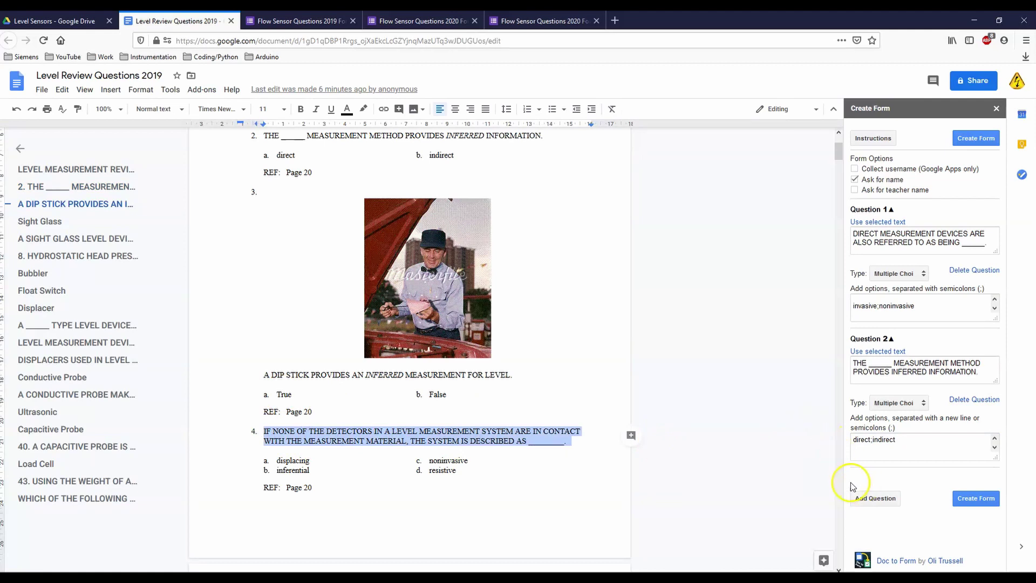
click(873, 498)
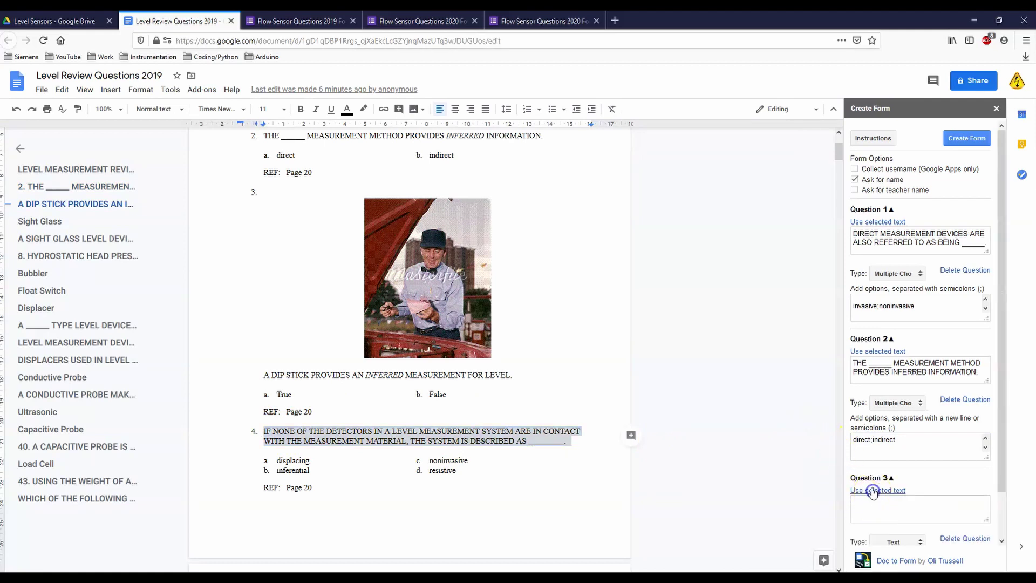
Step: Fill Question 3 with question 4's selected text and make it Multiple Choice
click(871, 491)
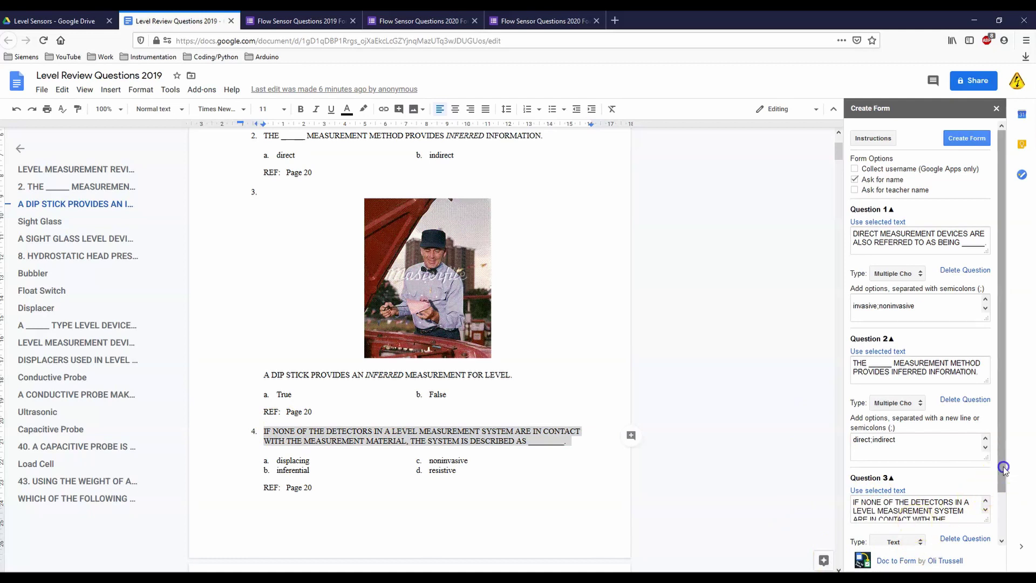
drag(1002, 470, 996, 515)
click(914, 494)
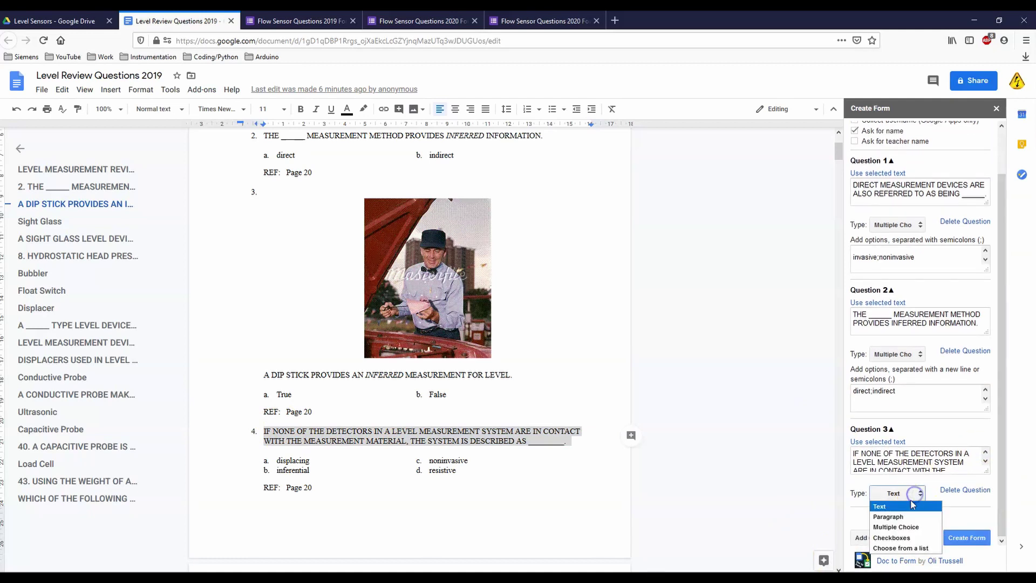
click(896, 524)
Step: Paste displacing and inferential into Question 3's options, then select noninvasive and resistive
scroll(996, 465, down, 2)
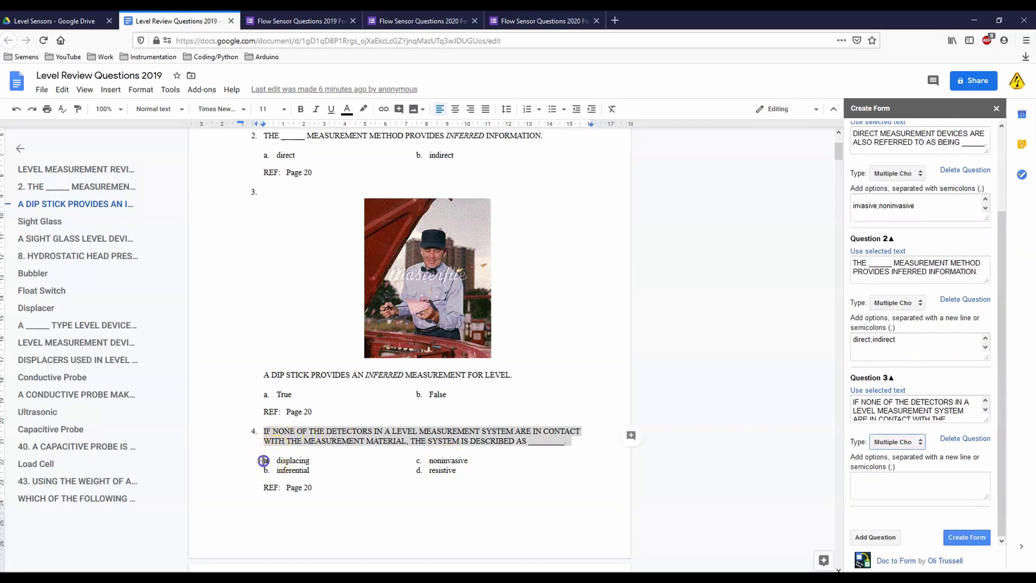
click(430, 468)
drag(475, 473, 288, 450)
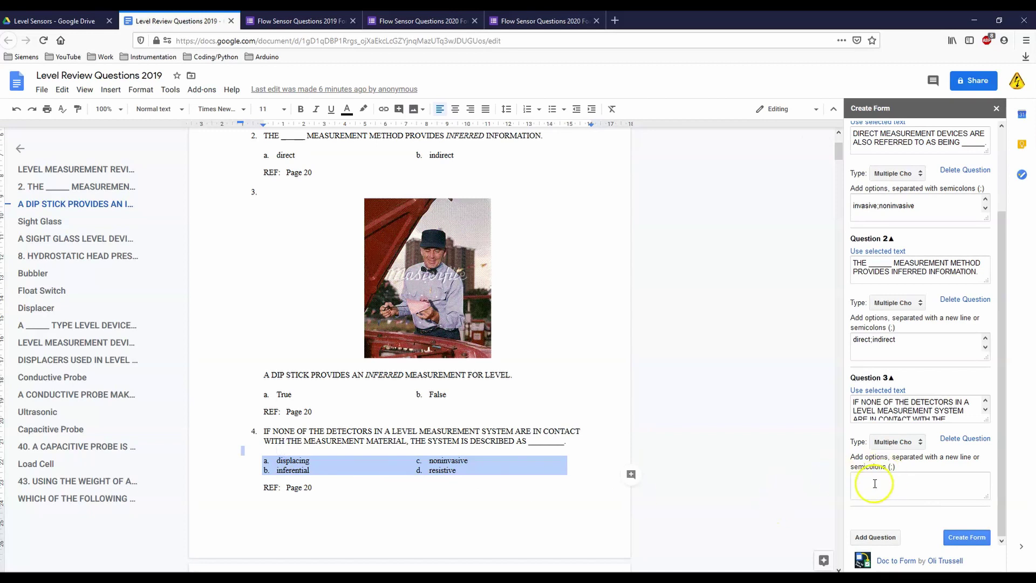
click(359, 449)
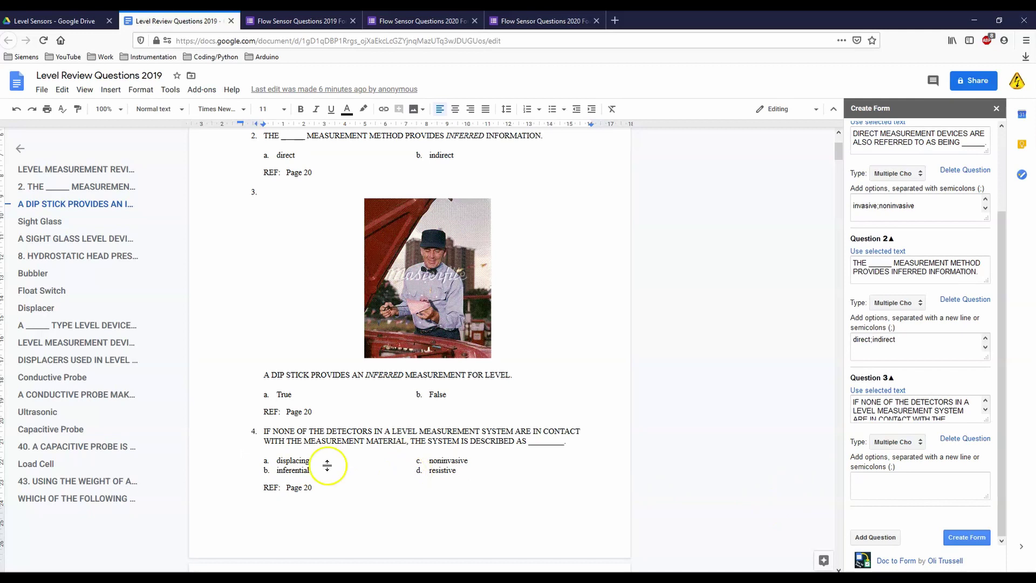
drag(317, 470, 266, 461)
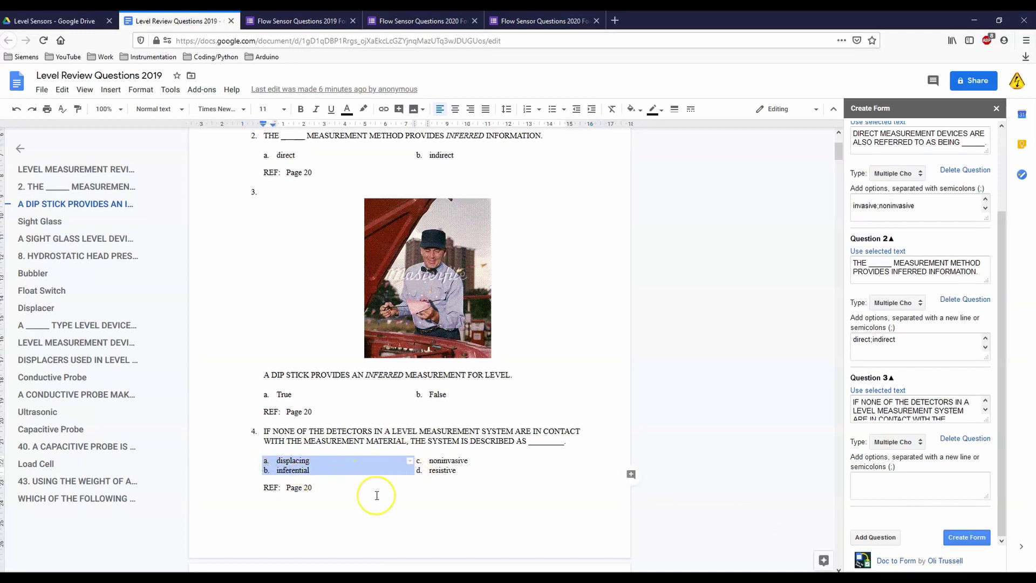
click(871, 481)
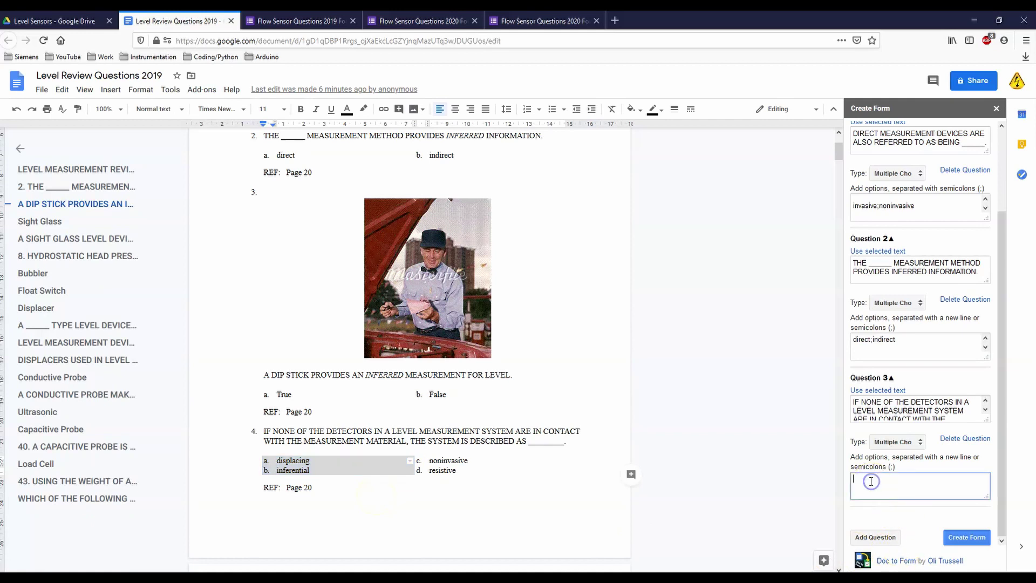
key(ctrl+v)
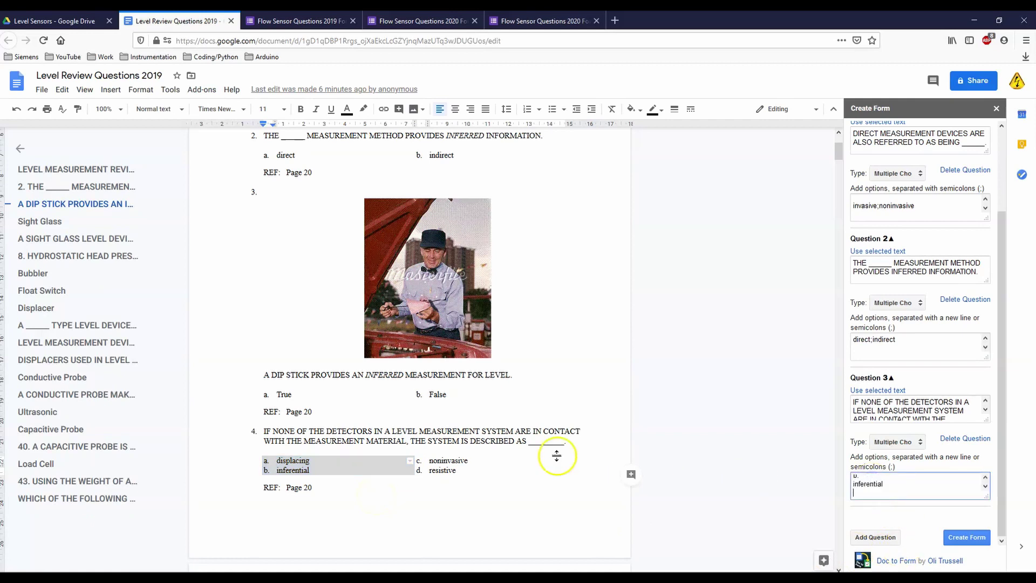
click(463, 476)
click(467, 472)
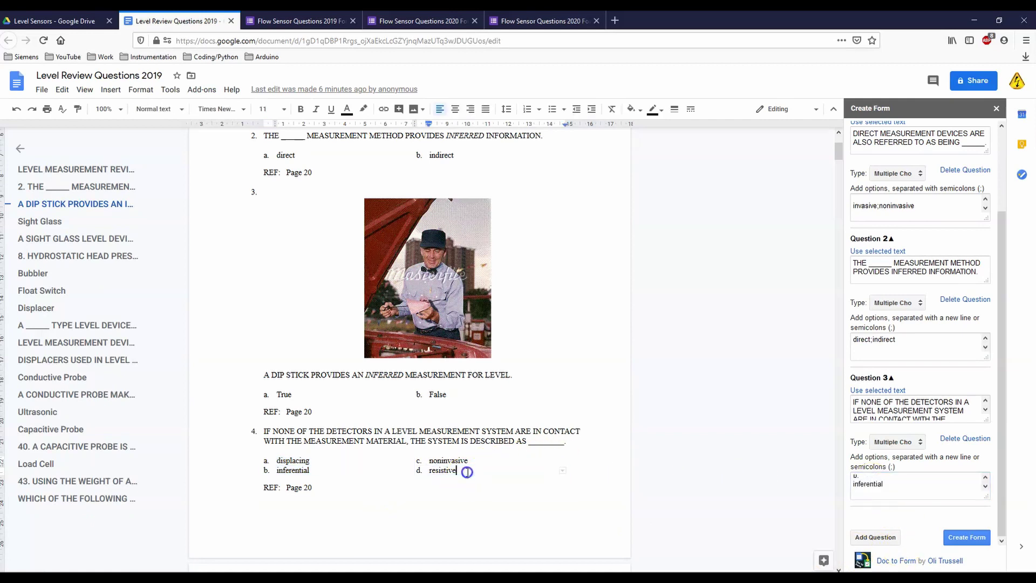
drag(460, 471, 427, 462)
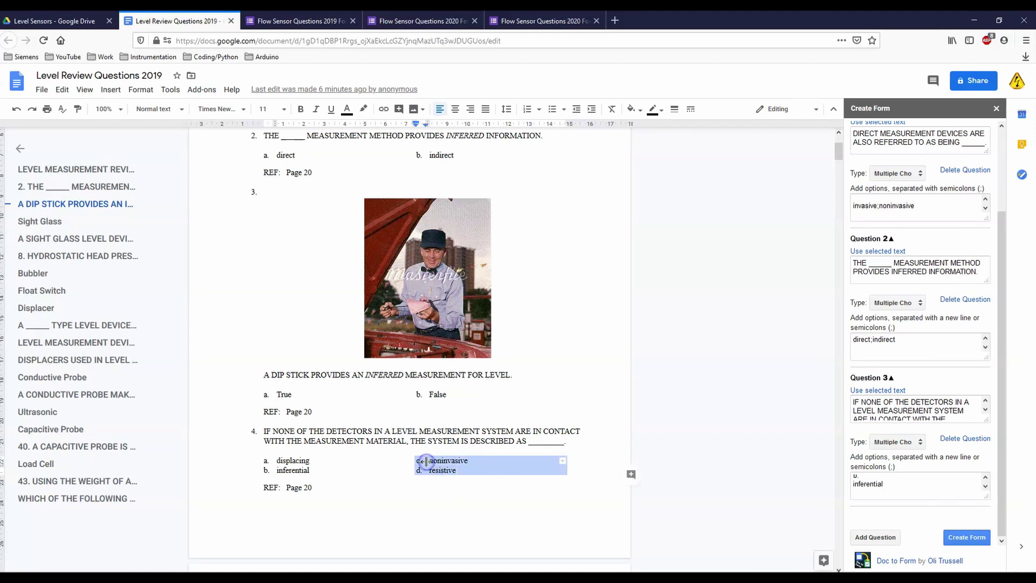
Step: Join Question 3's options onto one line: displacing;inferential;noninvasive;resistive
click(862, 494)
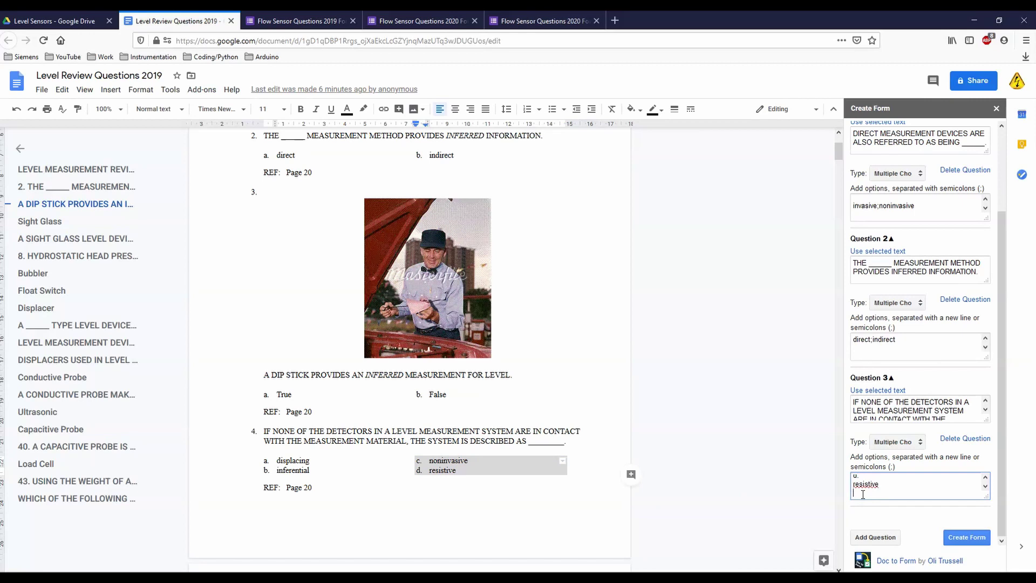
click(986, 478)
click(867, 477)
key(Delete)
key(Delete)
key(Delete)
key(Delete)
click(888, 477)
key(Delete)
click(924, 478)
key(Delete)
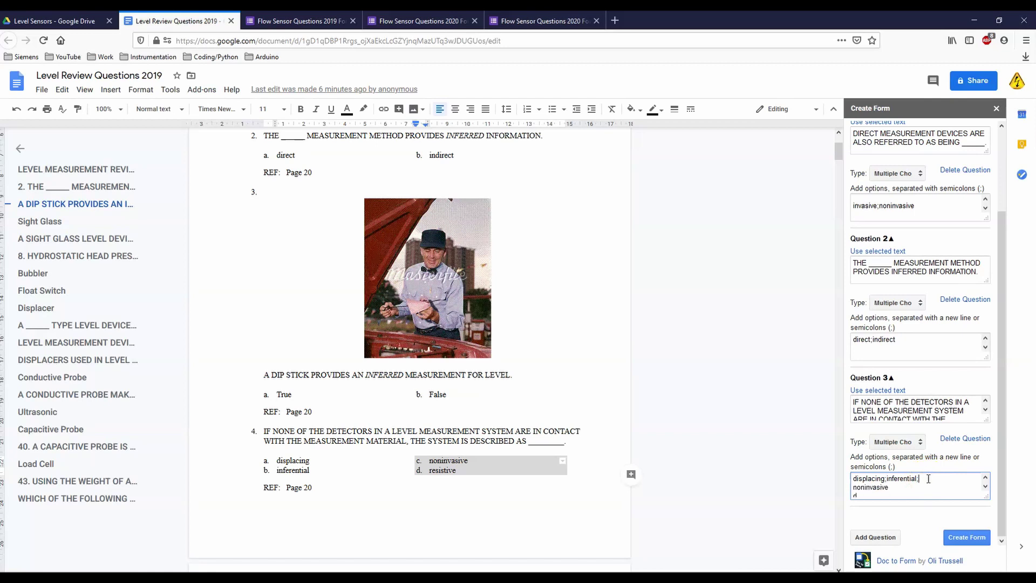
key(Delete)
click(968, 481)
scroll(860, 497, down, 1)
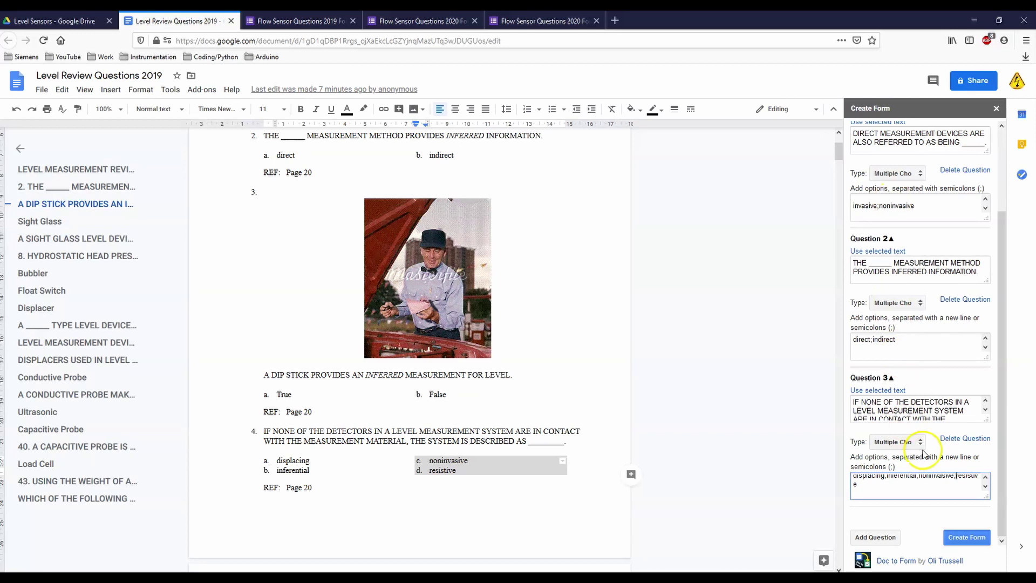
Step: Create the form from the drafted questions and go to the Level Sensors Drive tab
click(962, 540)
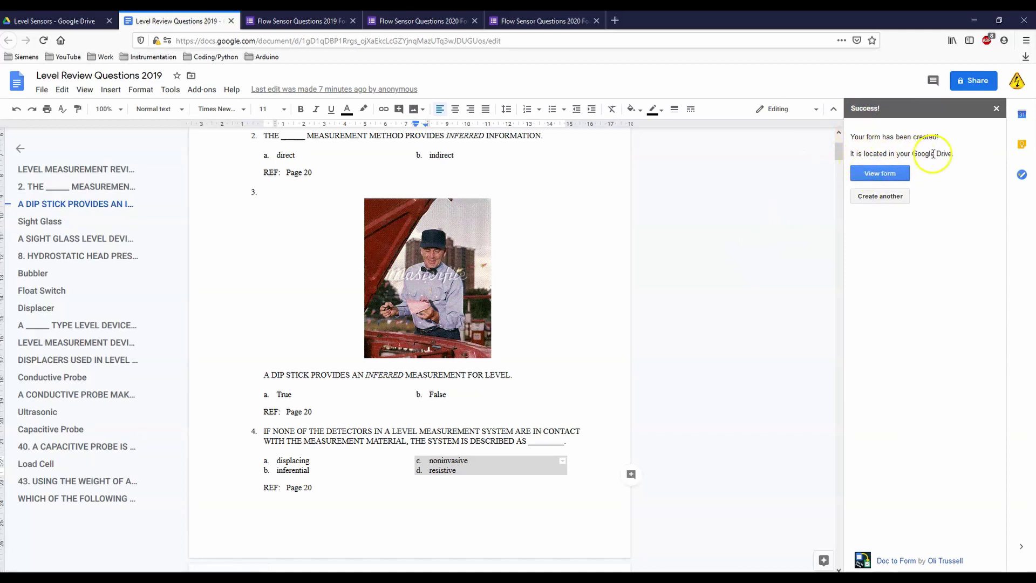
click(62, 21)
Step: Move the new form into Intermediate Instrumentation > Level Sensors and open it in Forms
click(167, 111)
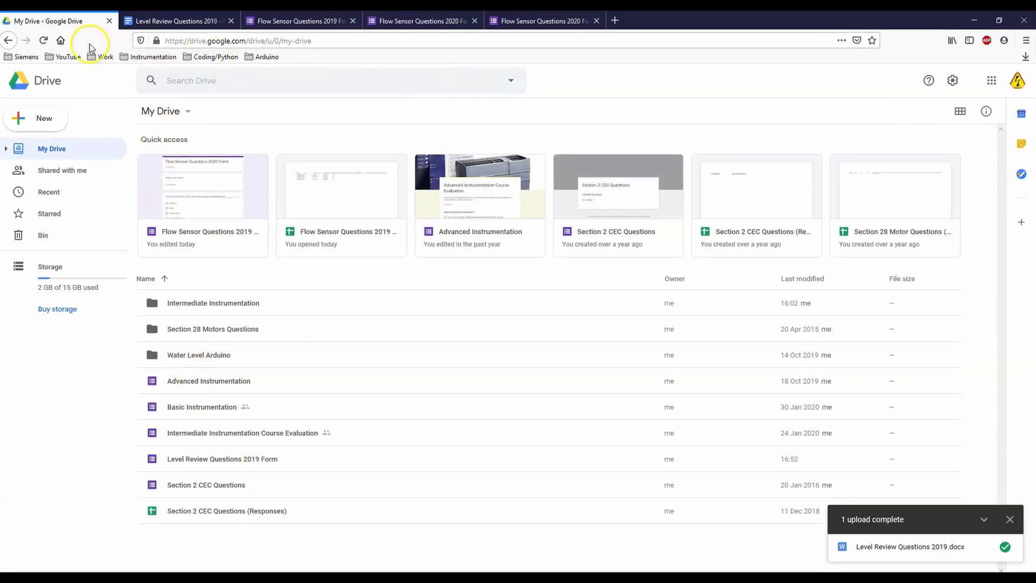
click(42, 41)
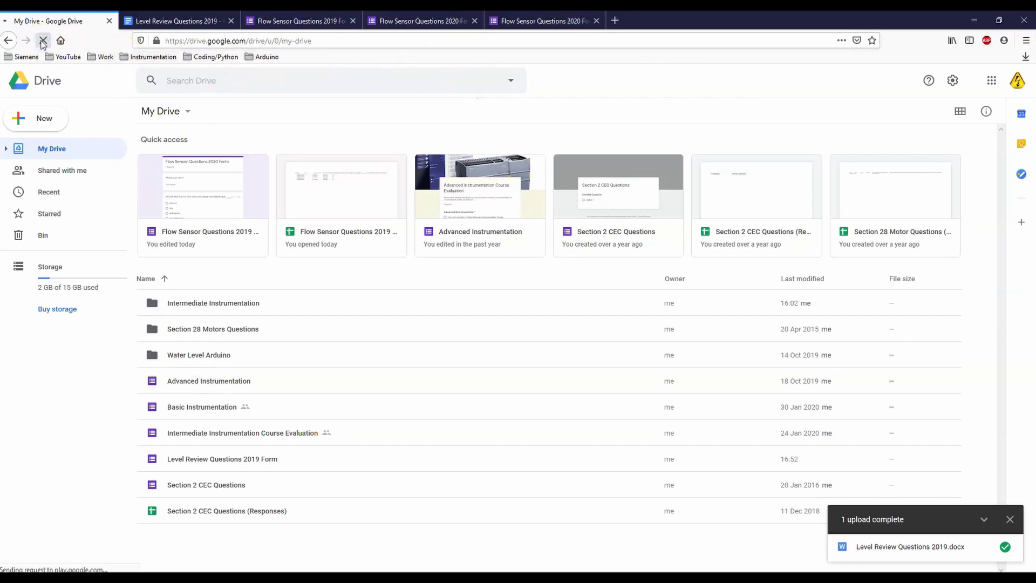
click(240, 192)
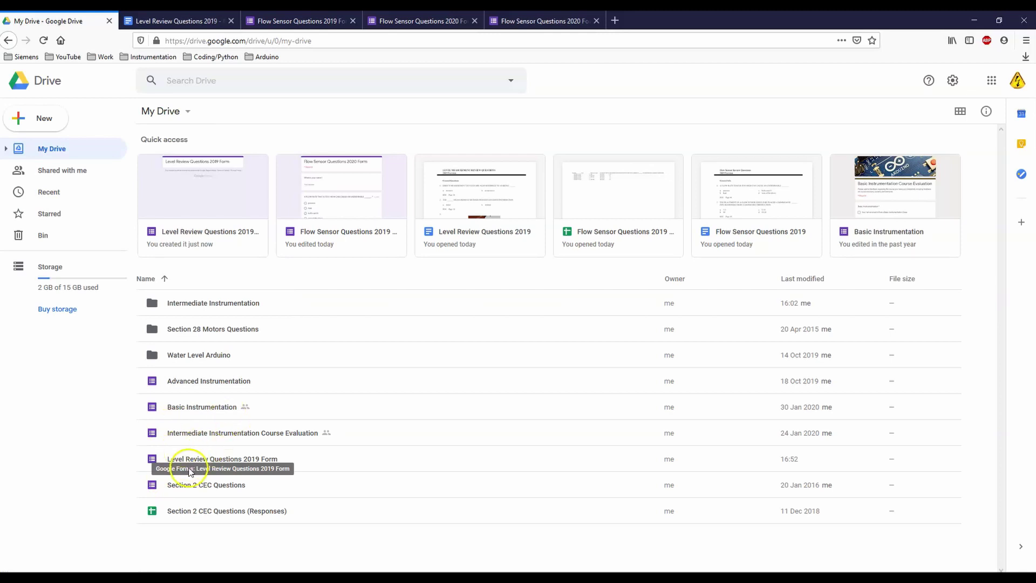
drag(206, 458, 209, 304)
double_click(210, 304)
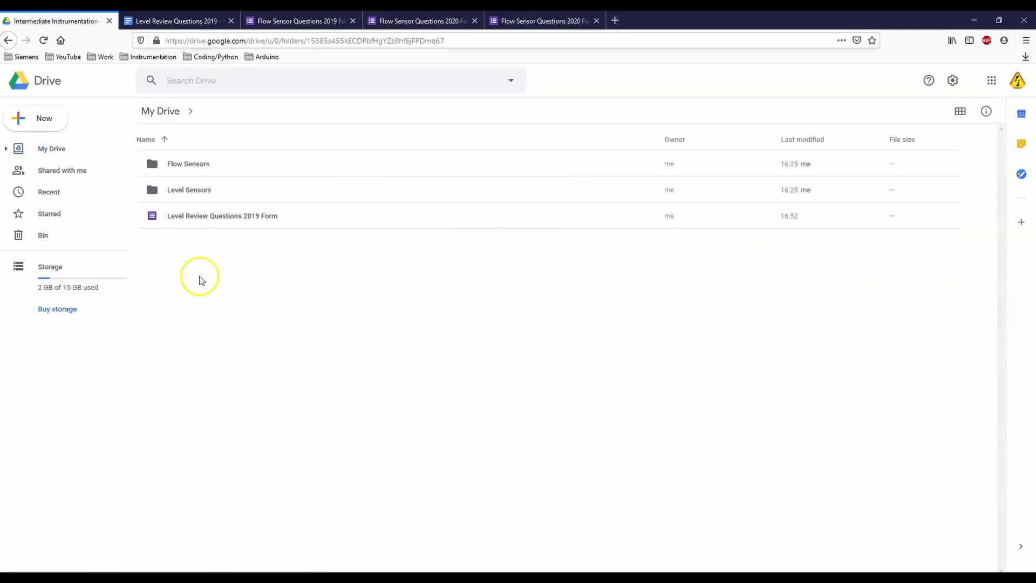
drag(194, 215, 187, 188)
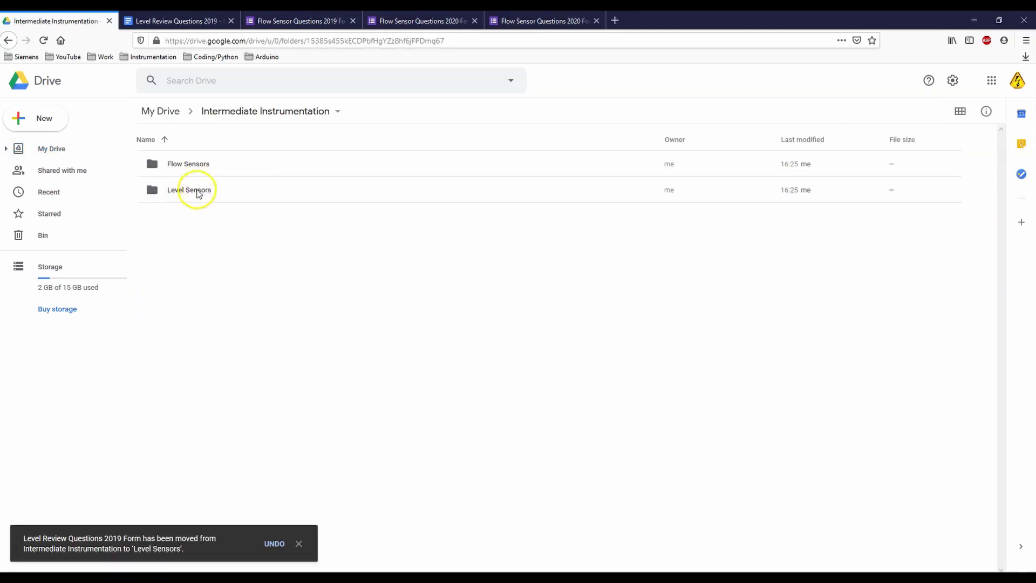
double_click(198, 189)
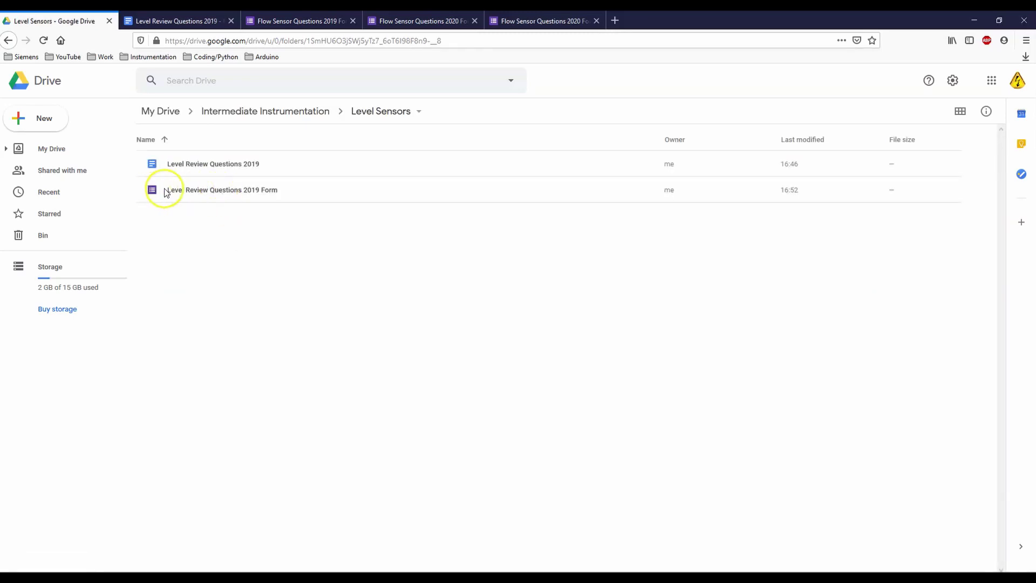
double_click(250, 190)
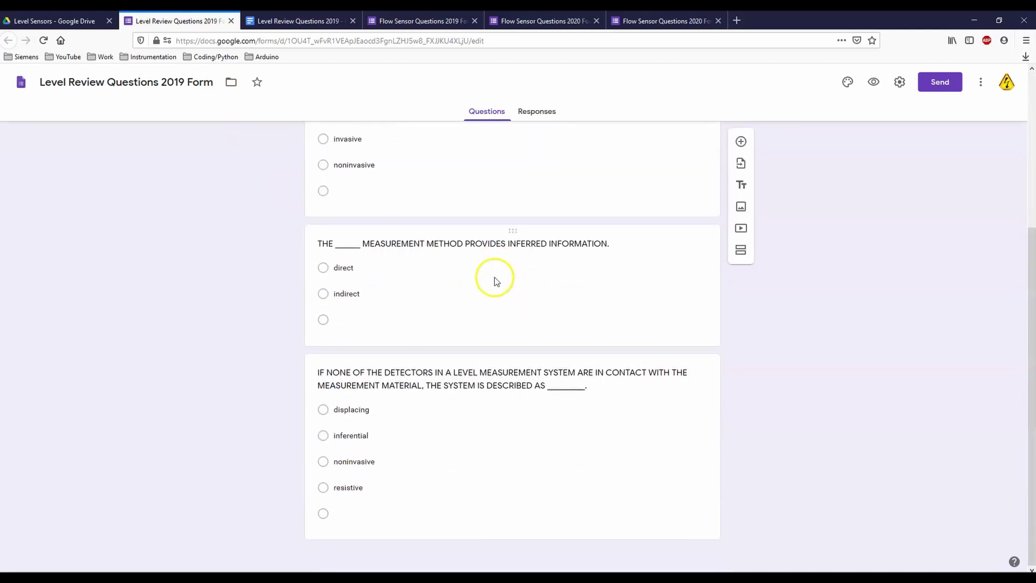
Step: Open the Settings dialog of the Level Review Questions 2019 Form
scroll(494, 277, up, 4)
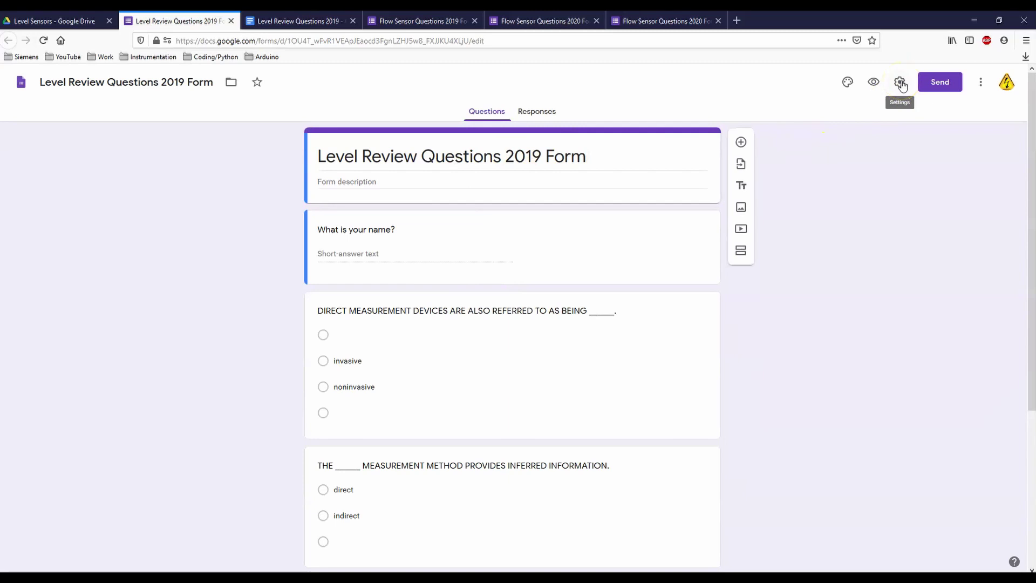
click(900, 83)
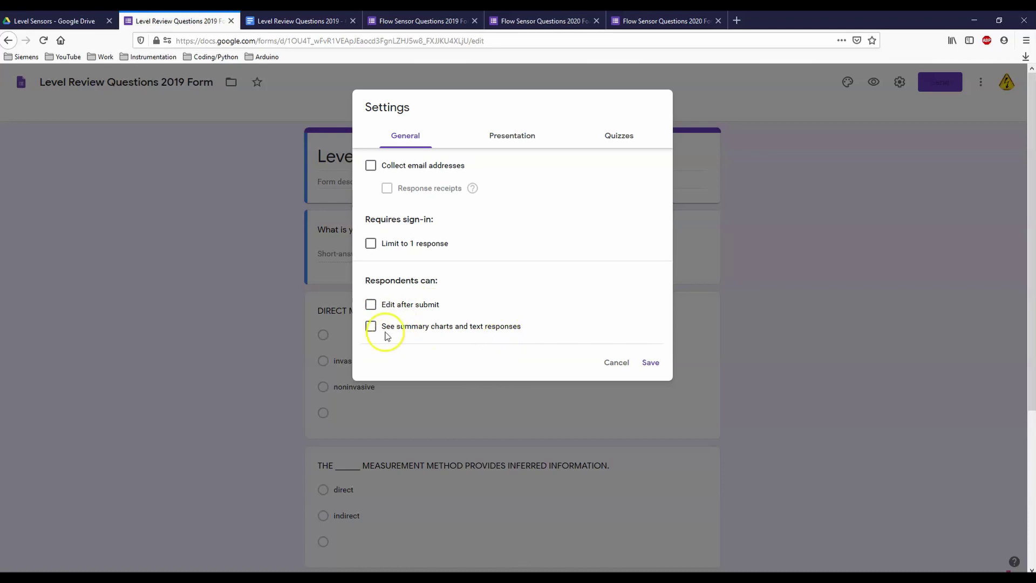
Step: Hide the 'submit another response' link, turn on 'Make this a quiz', and save
click(516, 143)
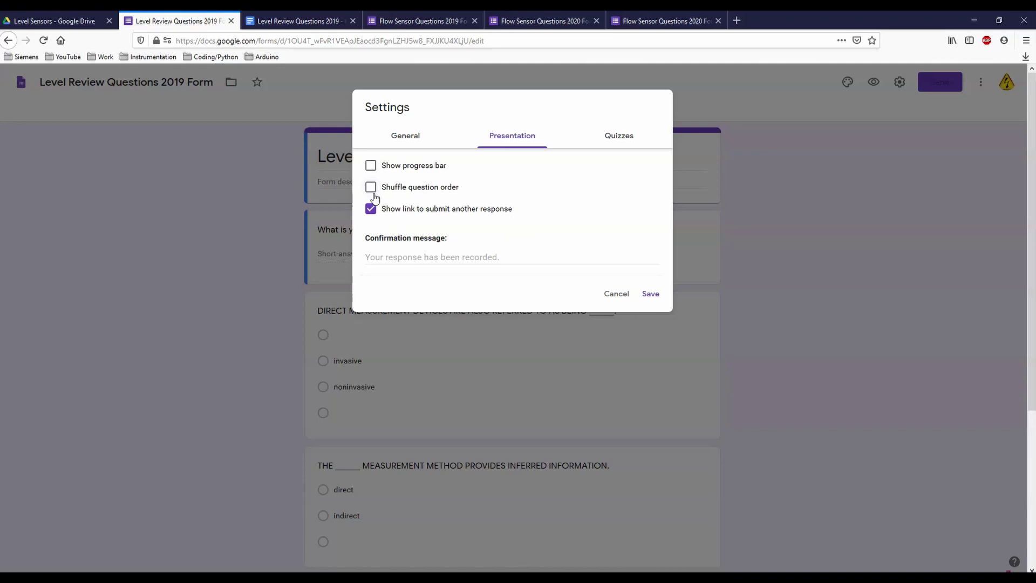
click(382, 213)
click(370, 211)
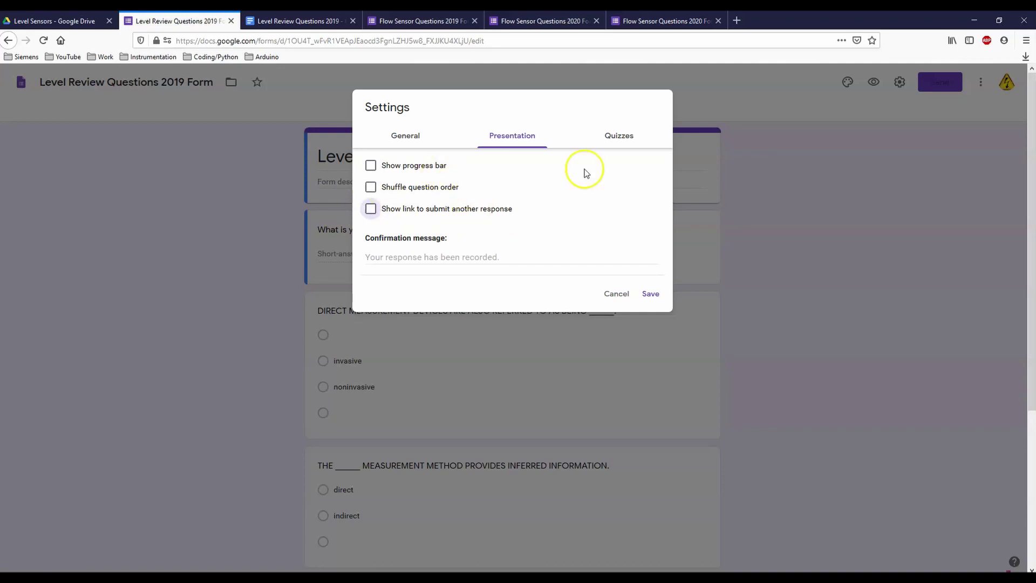
click(618, 138)
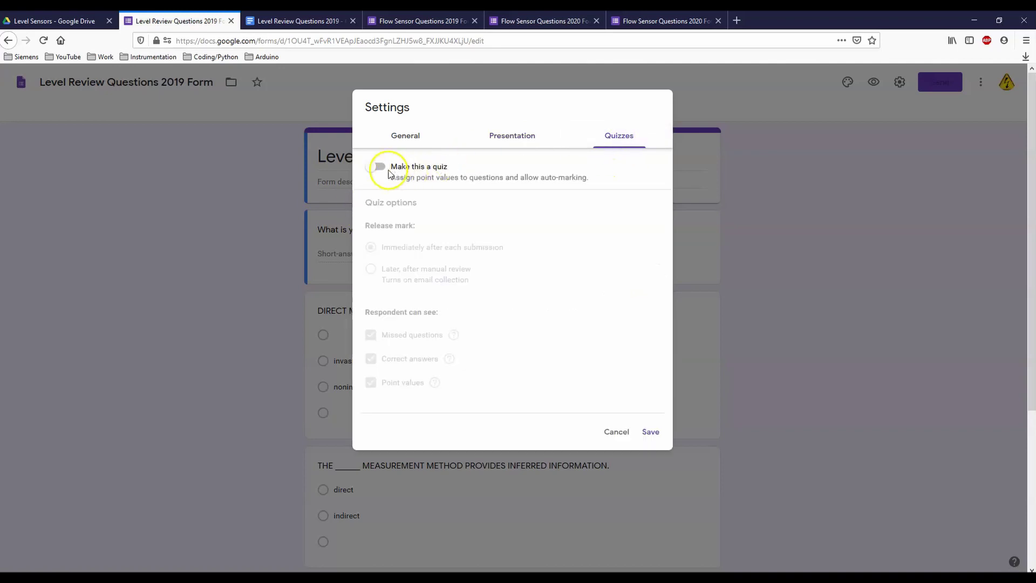
click(383, 174)
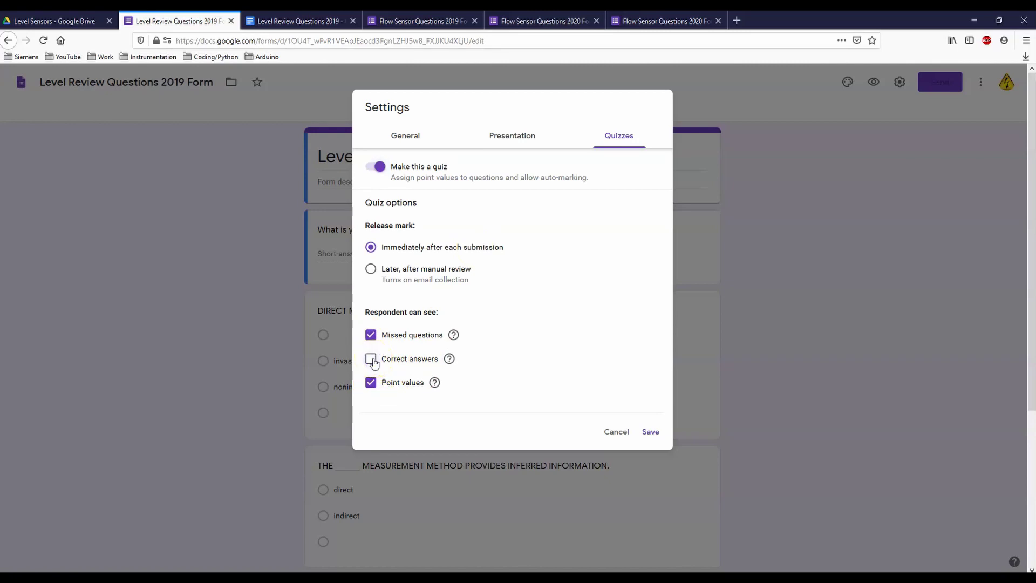
click(649, 431)
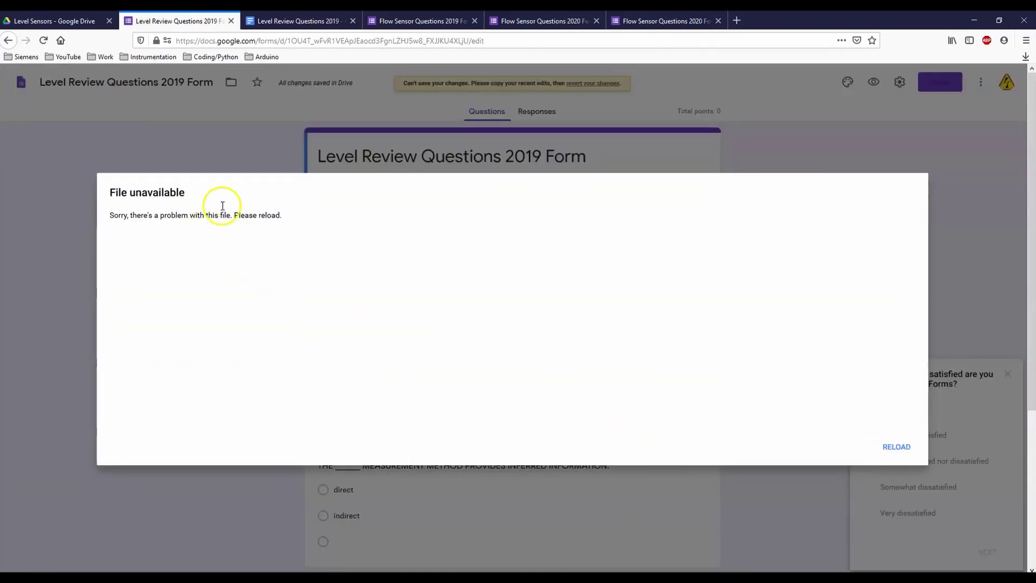
Step: Reload the form and make the direct-measurement, detectors and inferred-information questions required
click(888, 448)
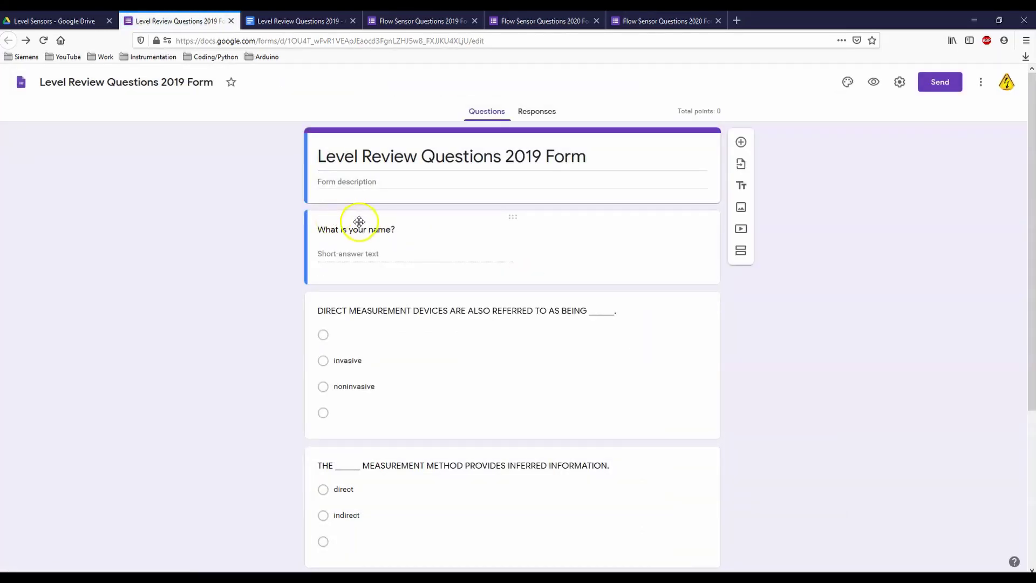
click(488, 363)
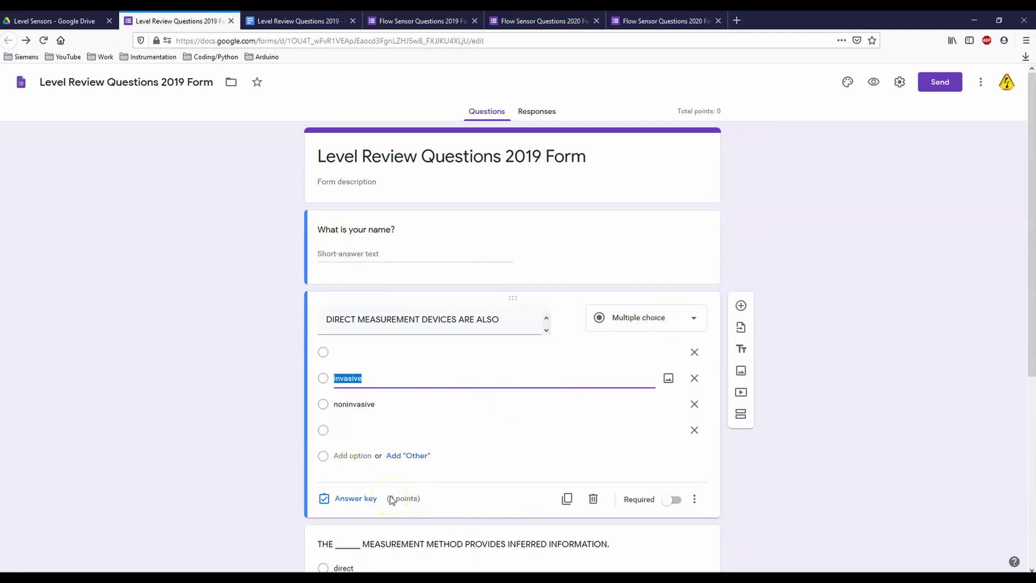
click(673, 499)
scroll(617, 462, down, 2)
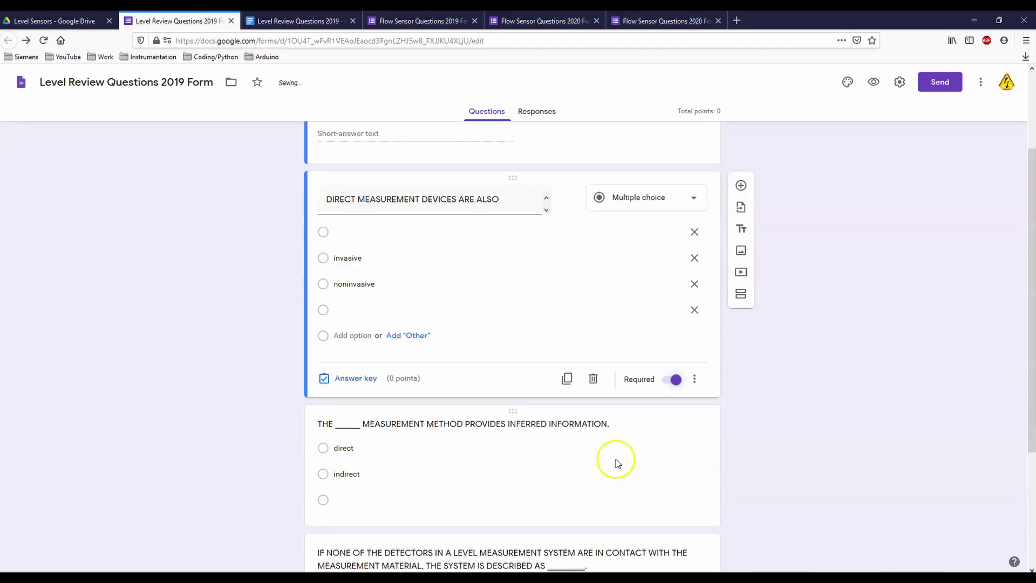
scroll(617, 463, down, 3)
click(590, 358)
click(669, 521)
click(592, 223)
click(677, 335)
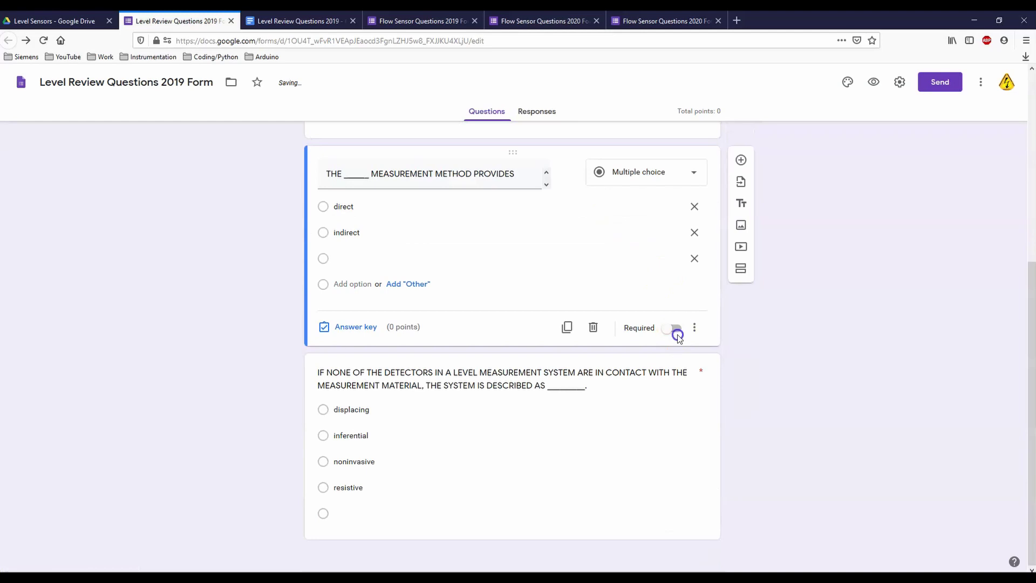
click(517, 258)
scroll(517, 258, up, 5)
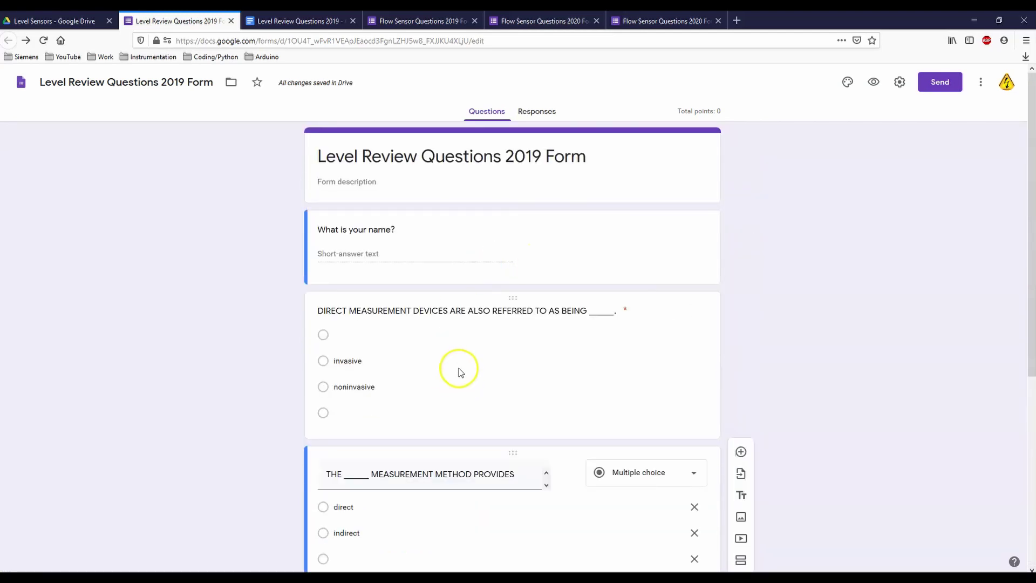
click(459, 368)
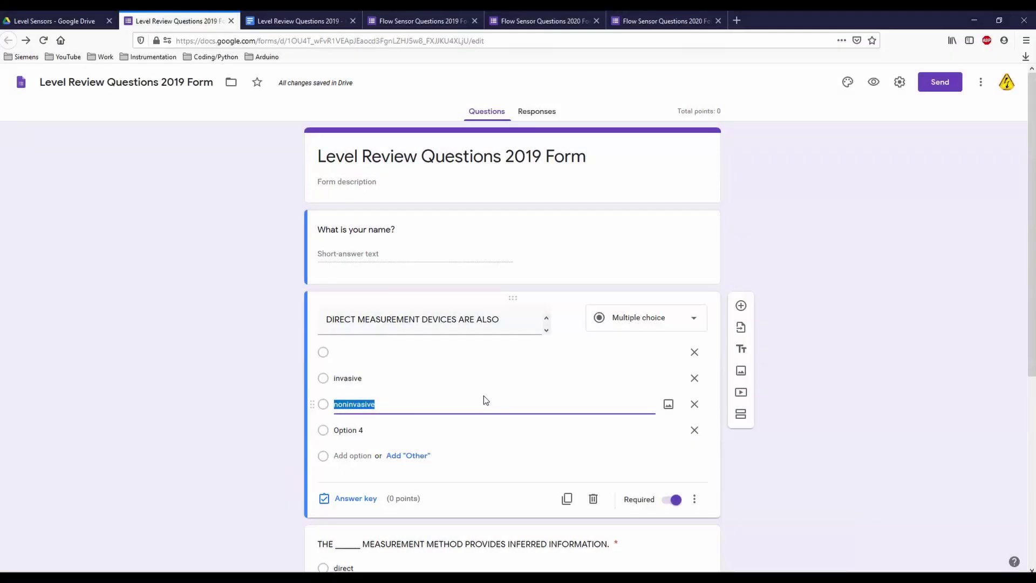
Step: Key invasive as the correct answer to the direct-measurement question for 1 point
click(356, 498)
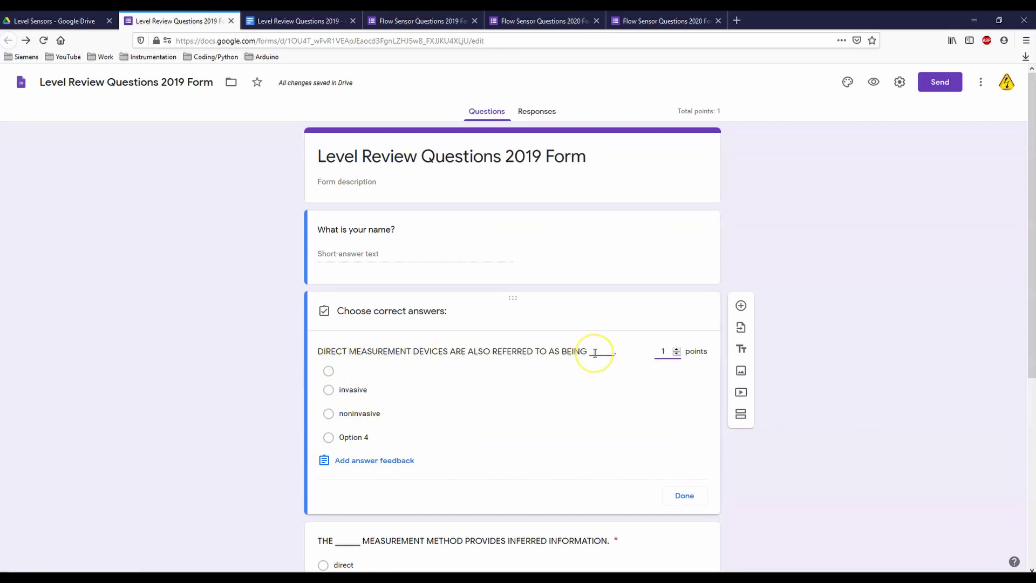
click(330, 390)
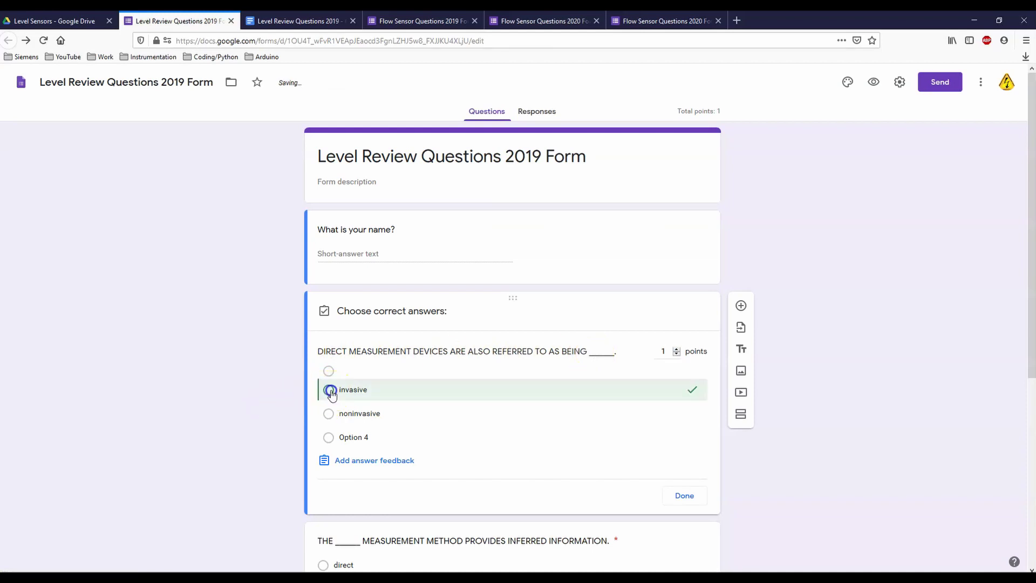
click(490, 371)
click(459, 381)
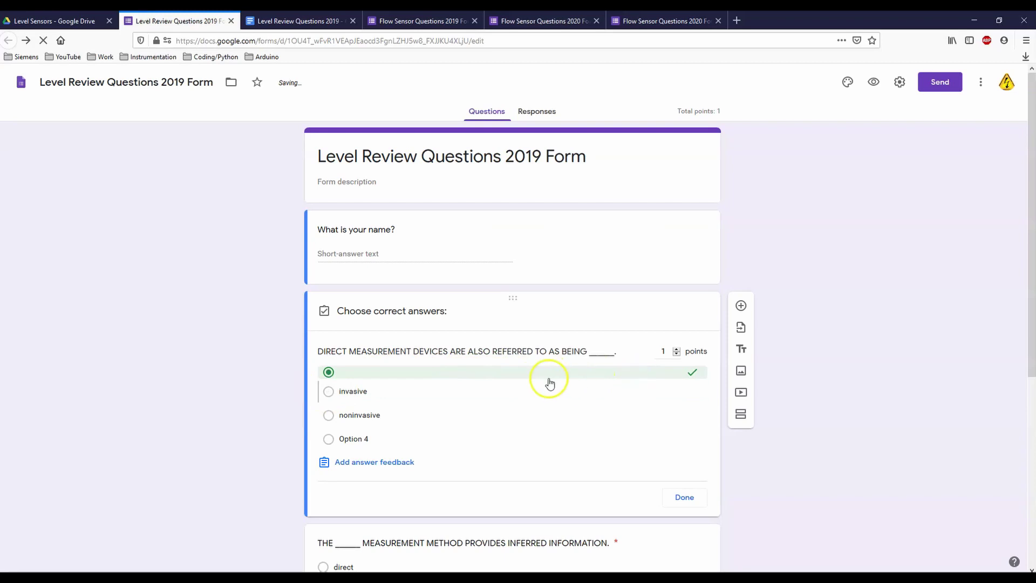
click(328, 391)
click(330, 371)
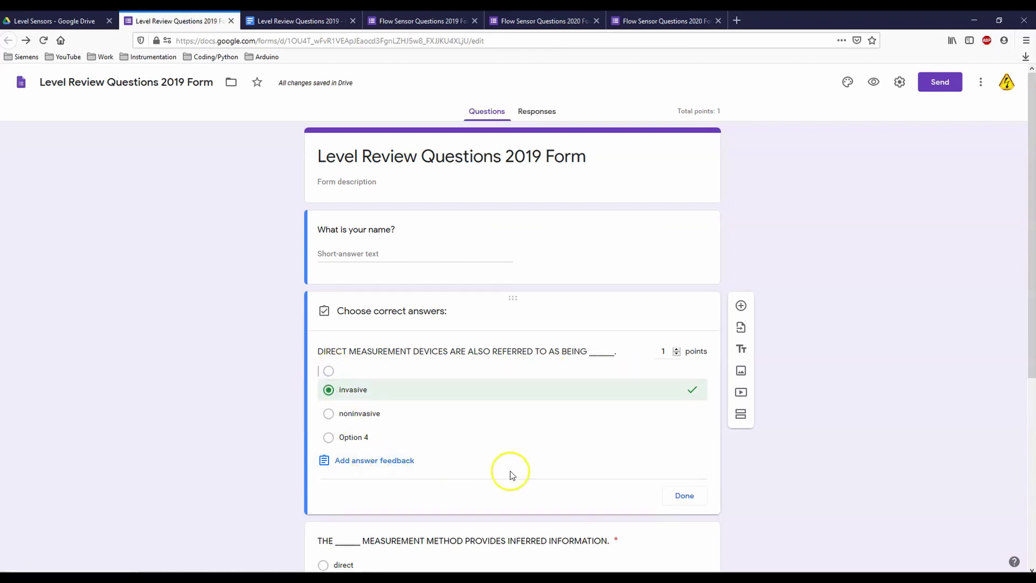
click(684, 497)
Step: Delete the blank option and placeholder Option 4, leaving invasive and noninvasive
click(330, 367)
click(697, 366)
click(697, 366)
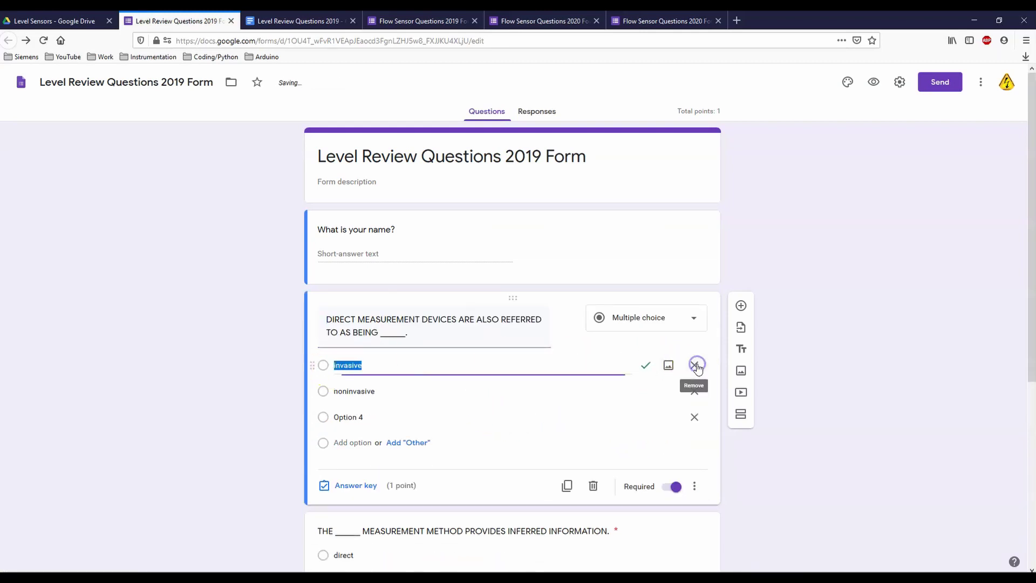
click(696, 418)
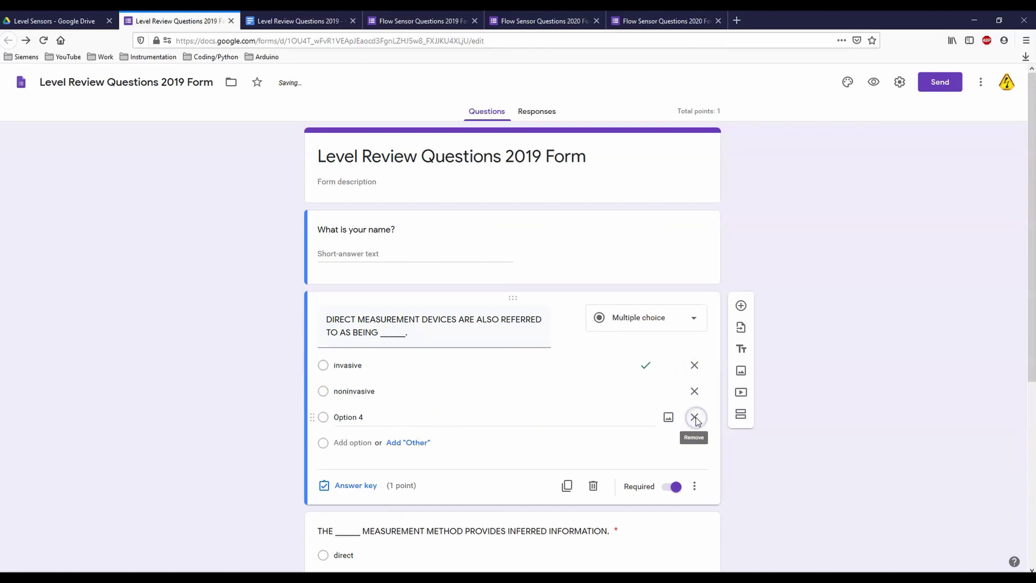
click(695, 418)
click(549, 394)
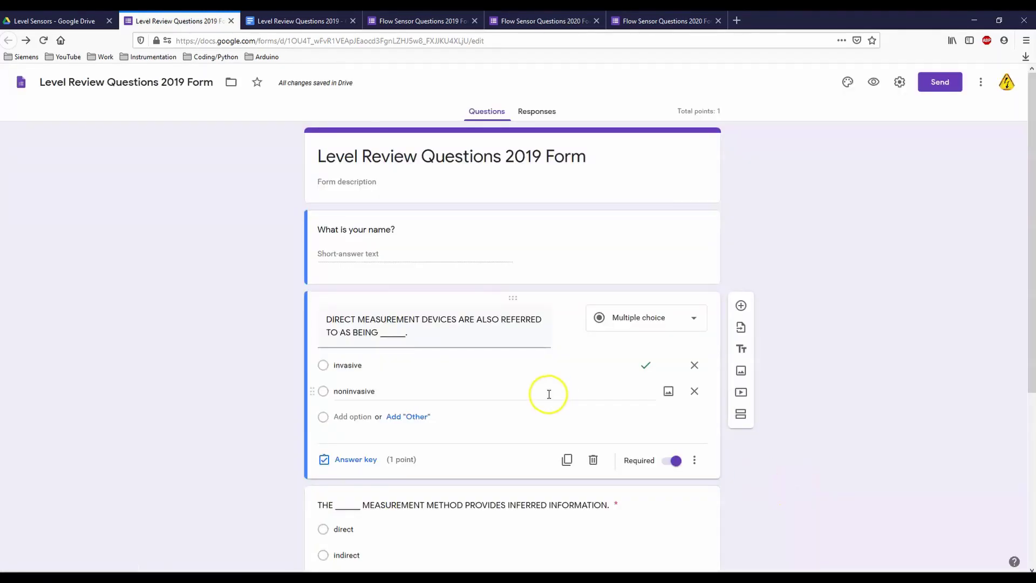
click(432, 370)
Step: Key indirect as correct for 1 point and delete the empty third option
scroll(428, 368, down, 5)
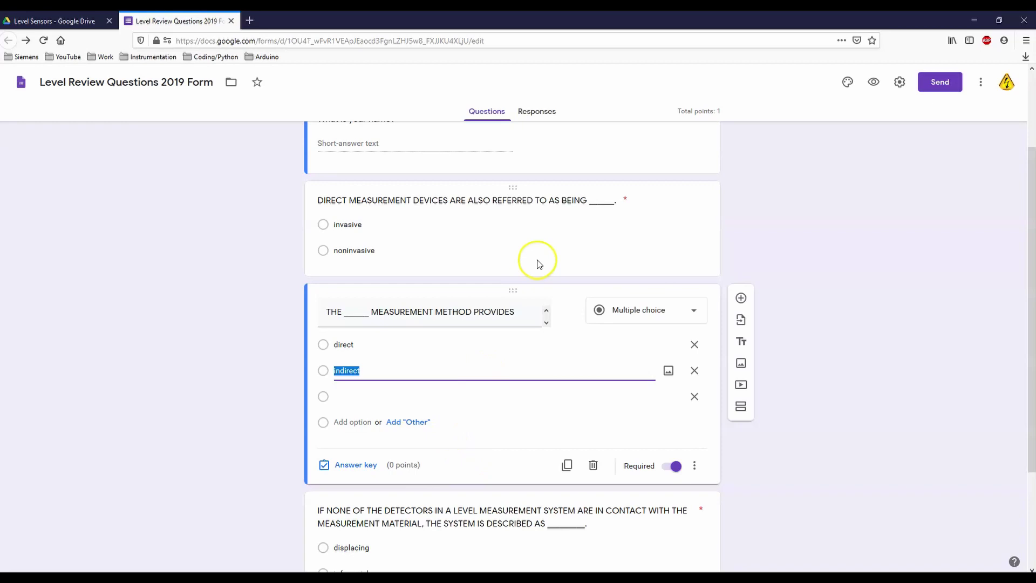
click(361, 465)
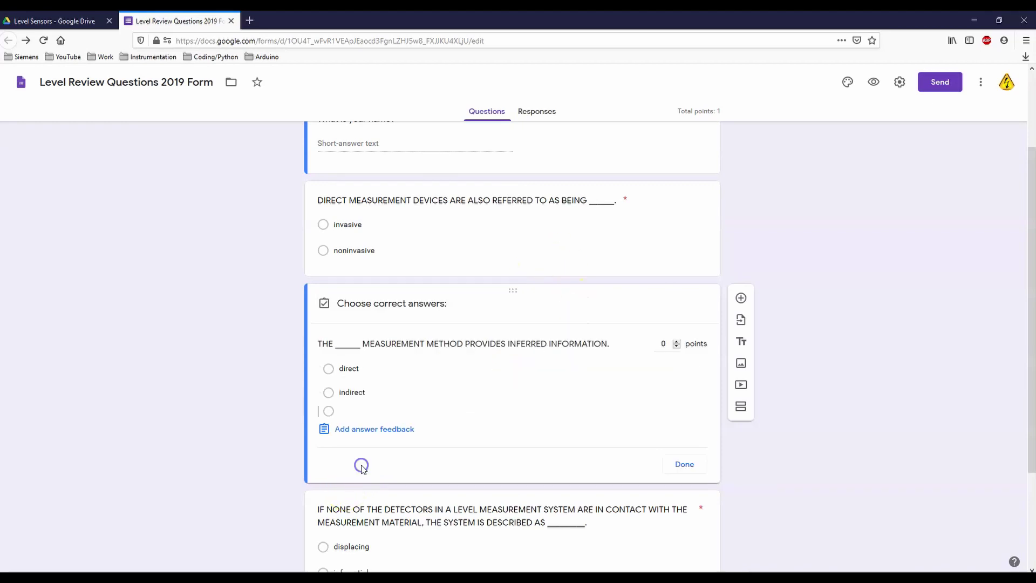
click(676, 340)
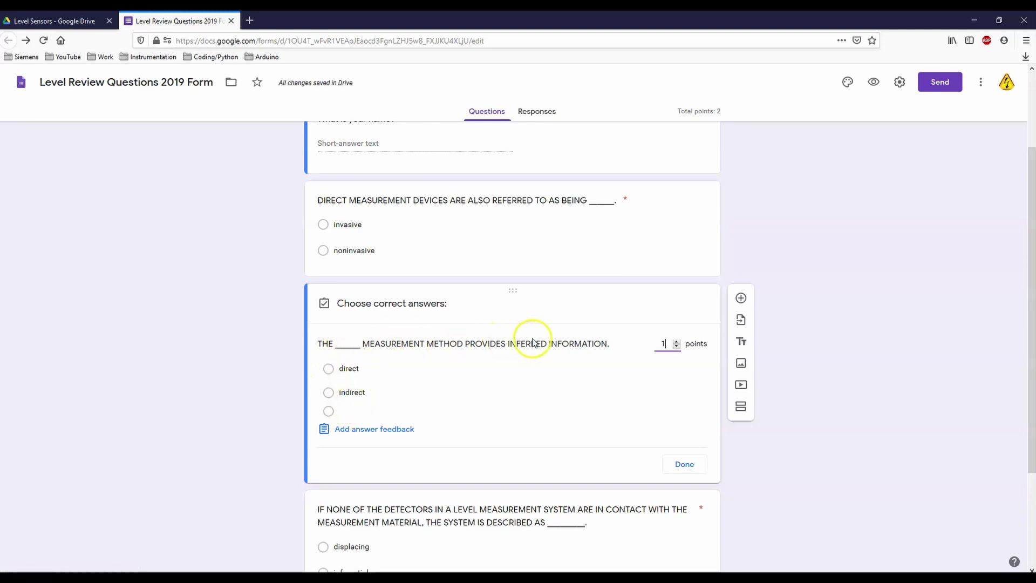
click(328, 393)
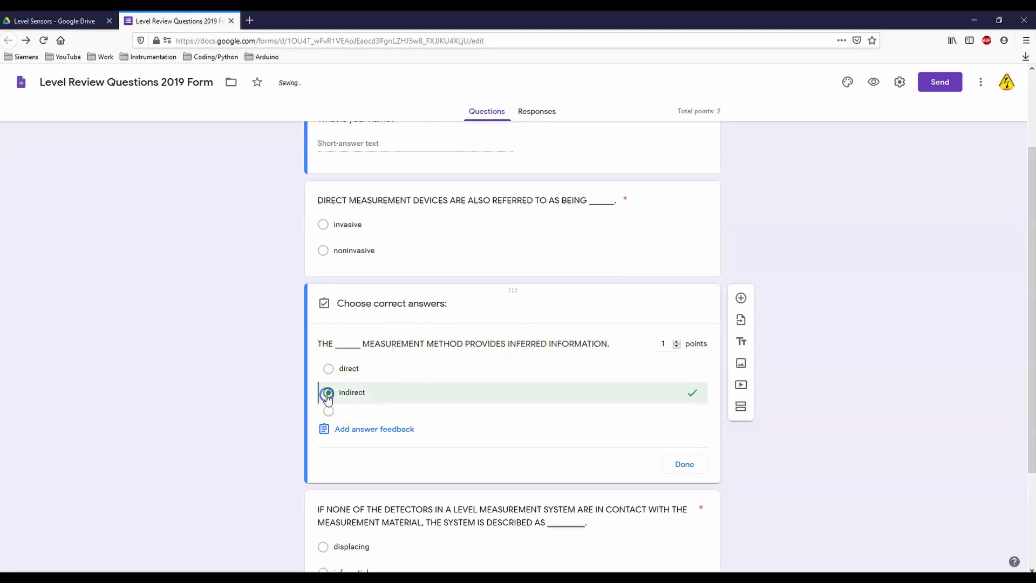
click(685, 464)
click(694, 409)
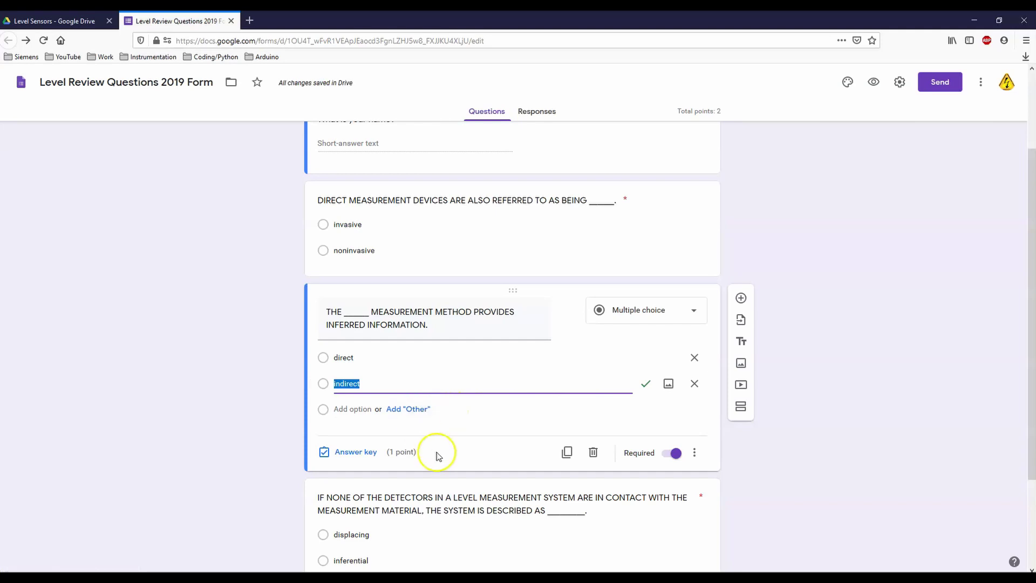
Step: Delete the empty option from the detectors-not-in-contact question
scroll(475, 452, down, 3)
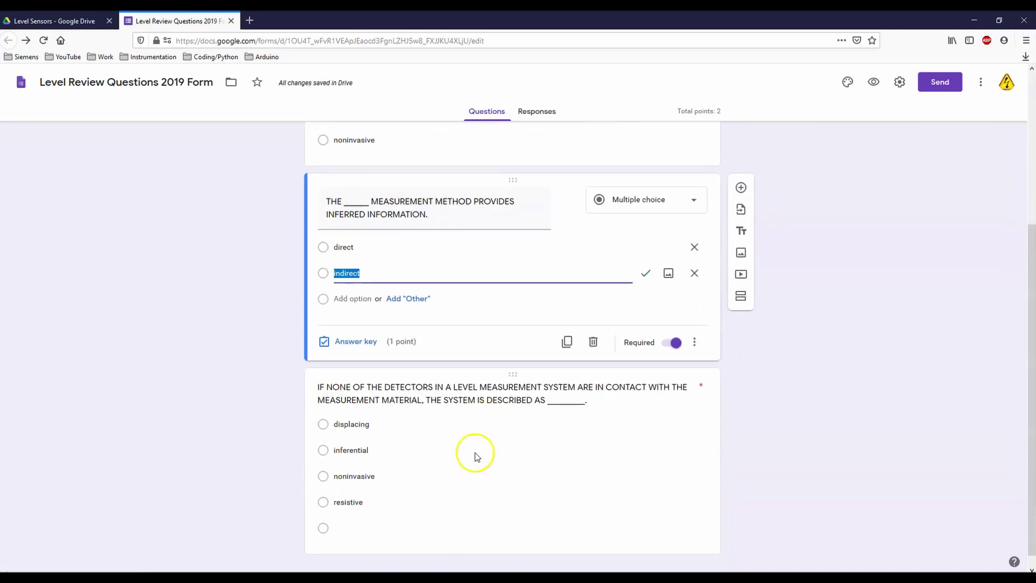
click(475, 452)
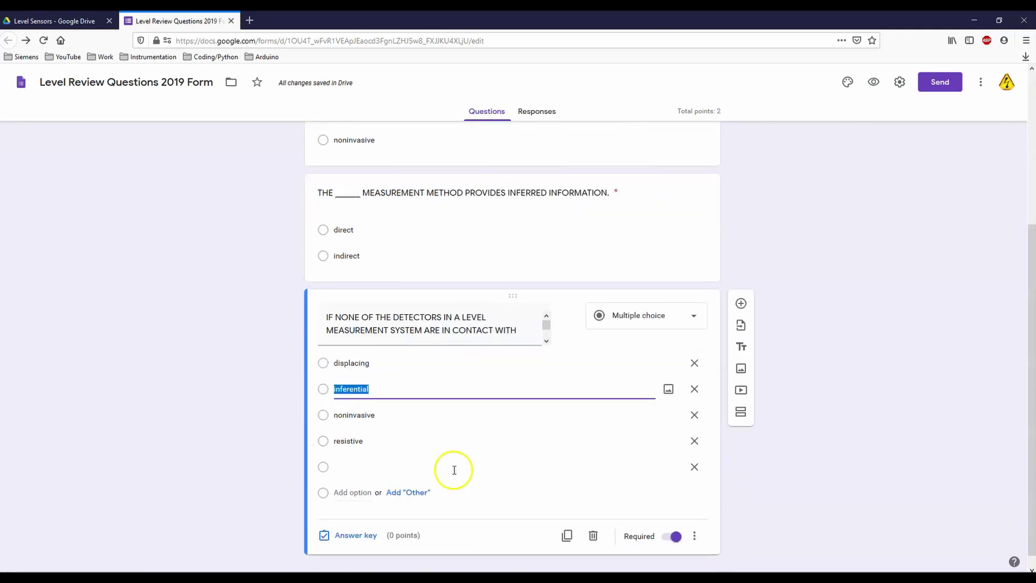
click(694, 466)
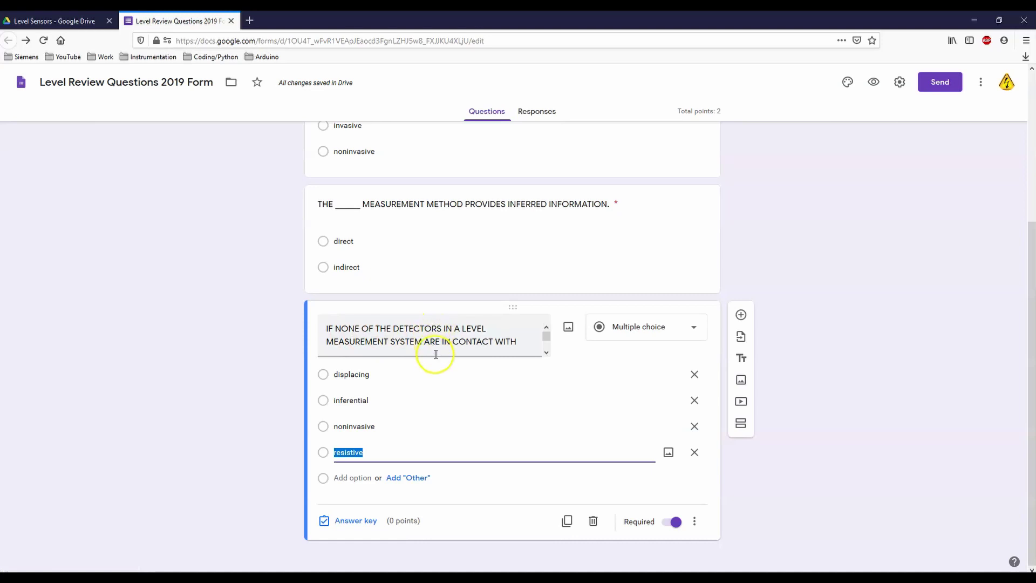
scroll(439, 348, down, 2)
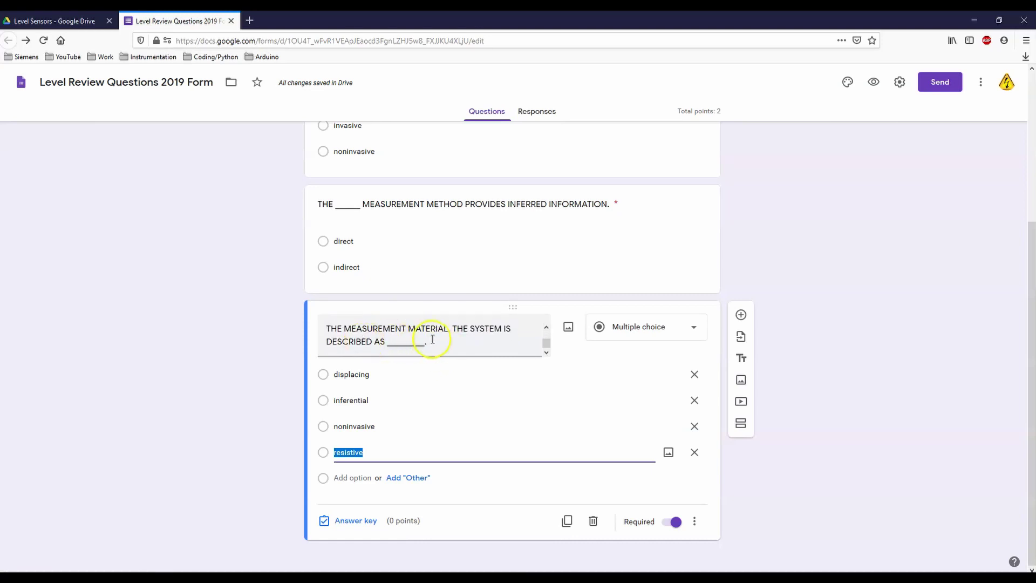
Step: Key noninvasive as the detectors question's correct answer, worth 1 point
click(324, 427)
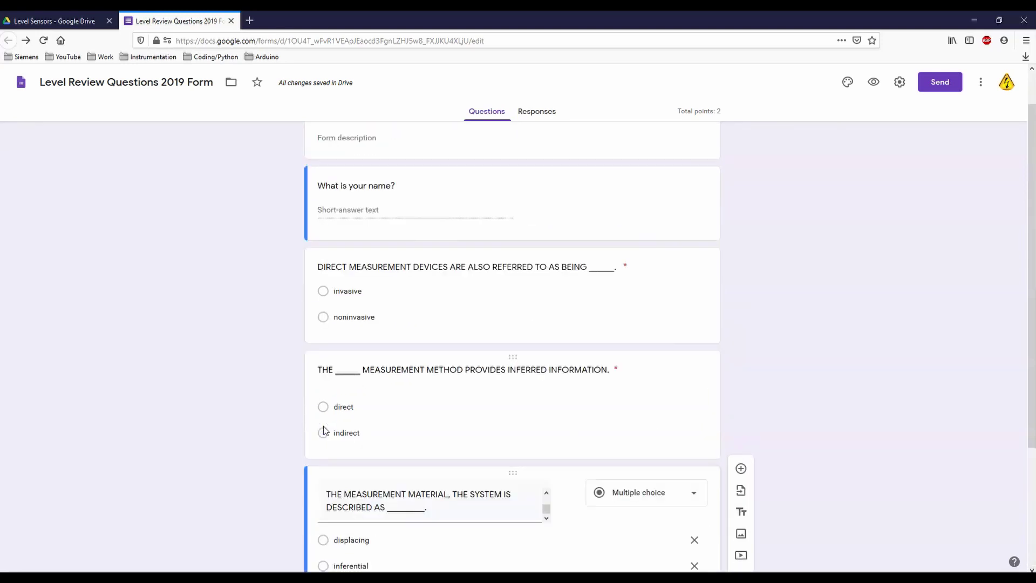
click(354, 521)
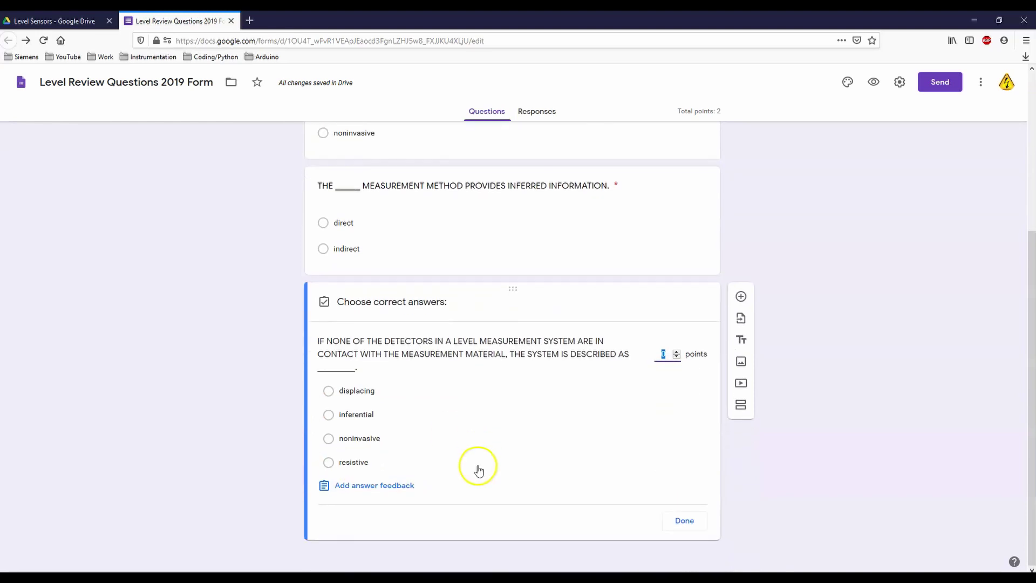
click(329, 440)
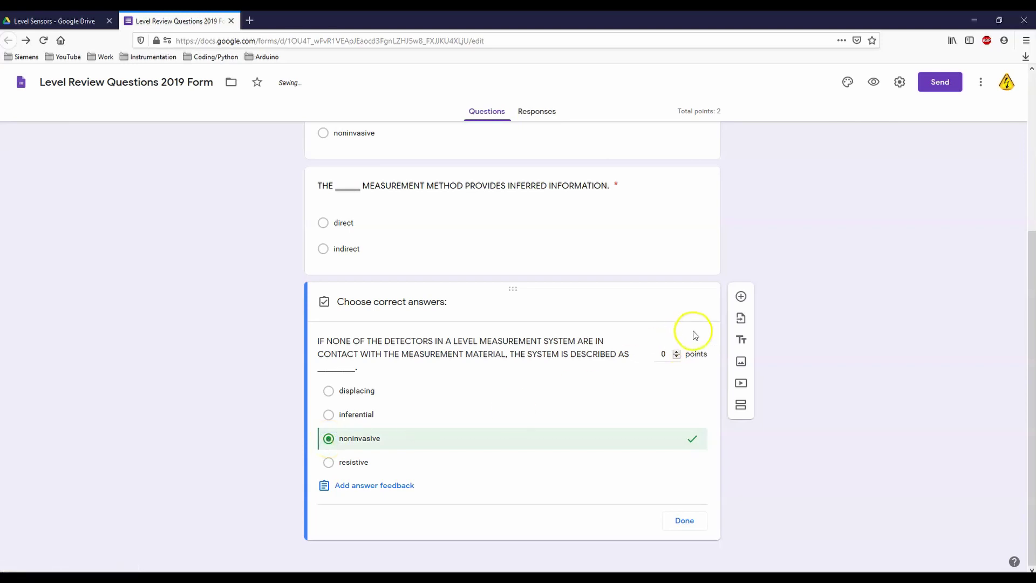
click(676, 352)
click(683, 520)
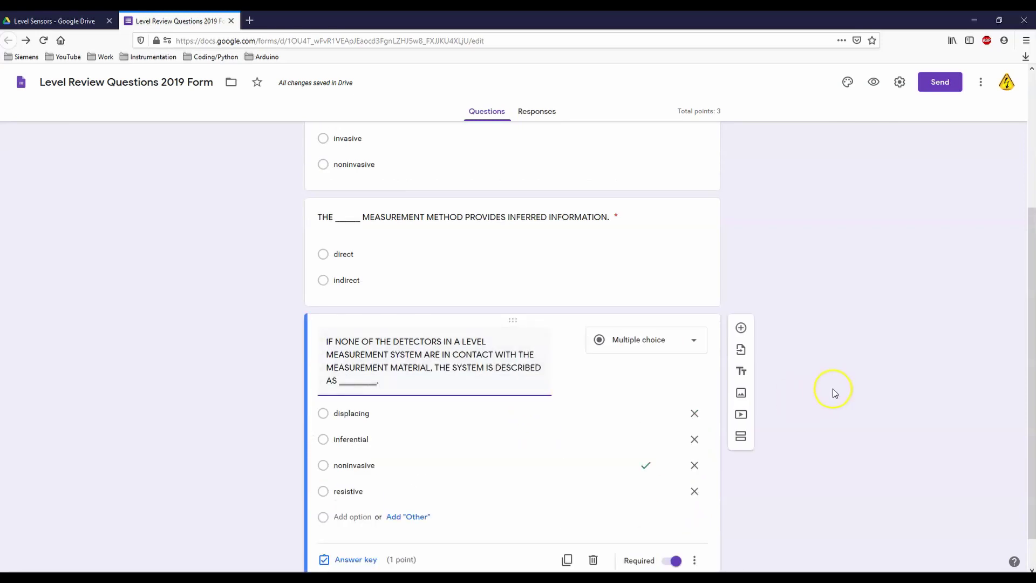
scroll(833, 389, up, 3)
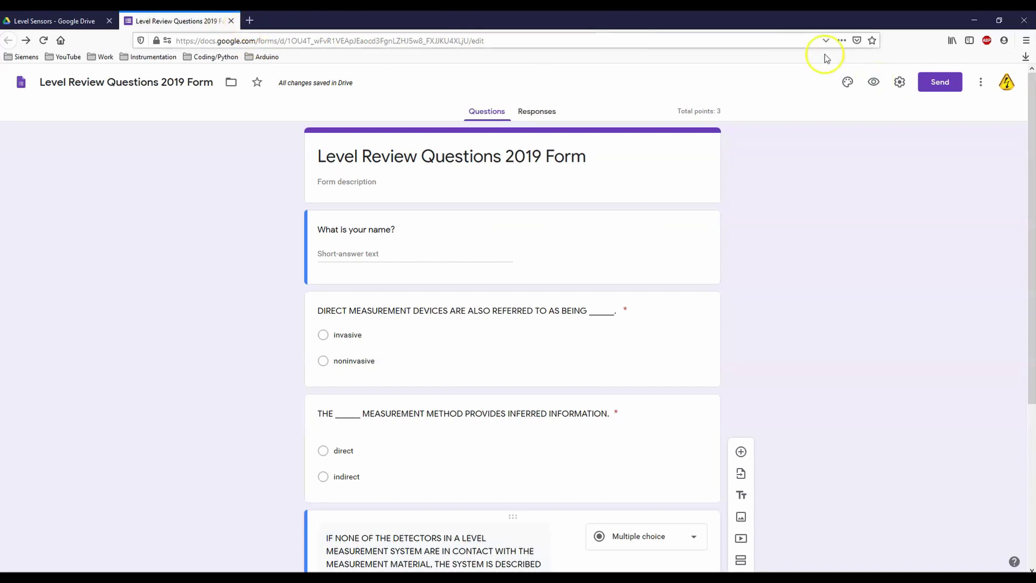
Step: Preview the quiz, enter a name, answer invasive, direct and noninvasive, and submit the test response
click(875, 84)
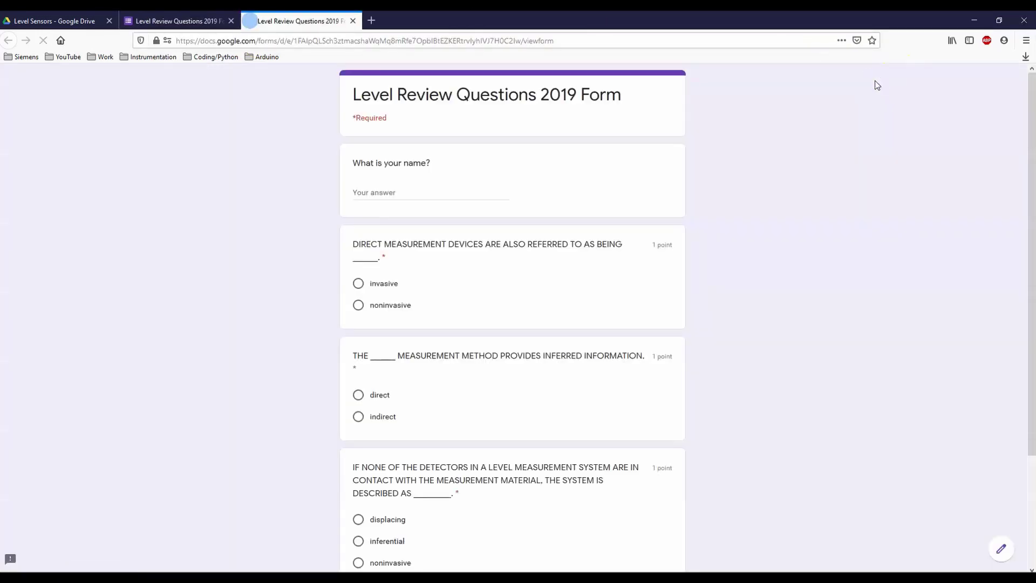
click(394, 190)
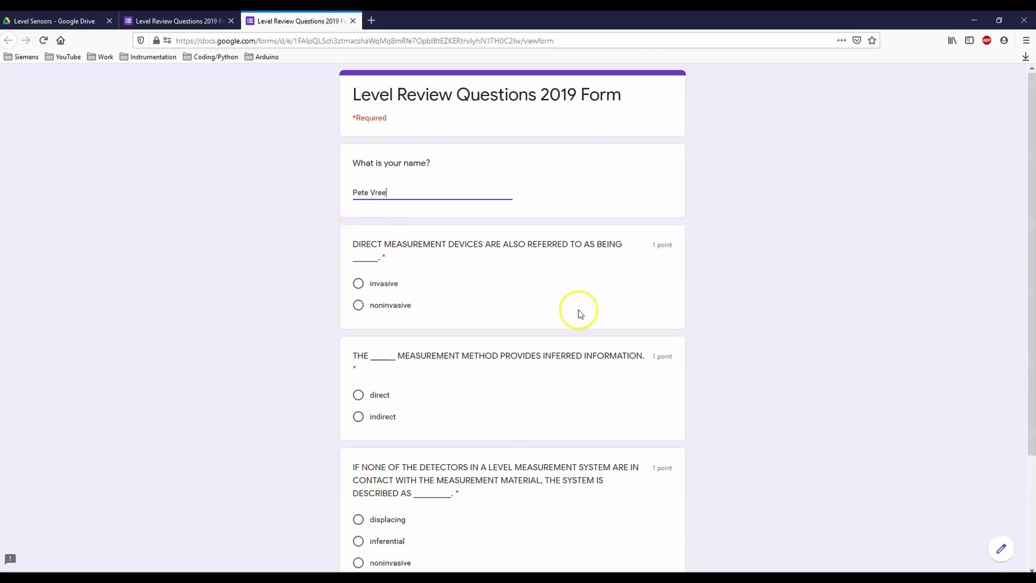
click(737, 265)
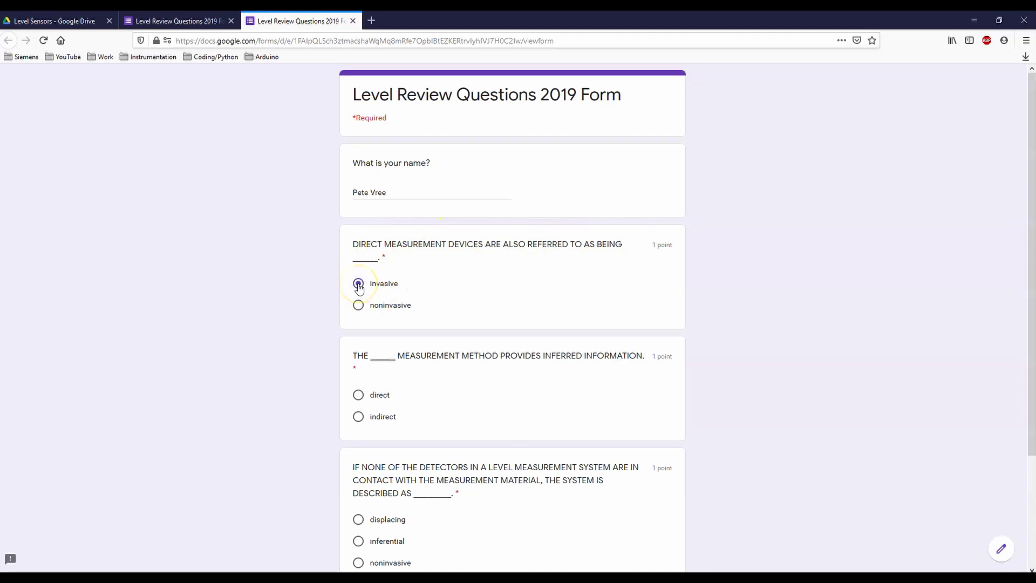
scroll(403, 372, down, 3)
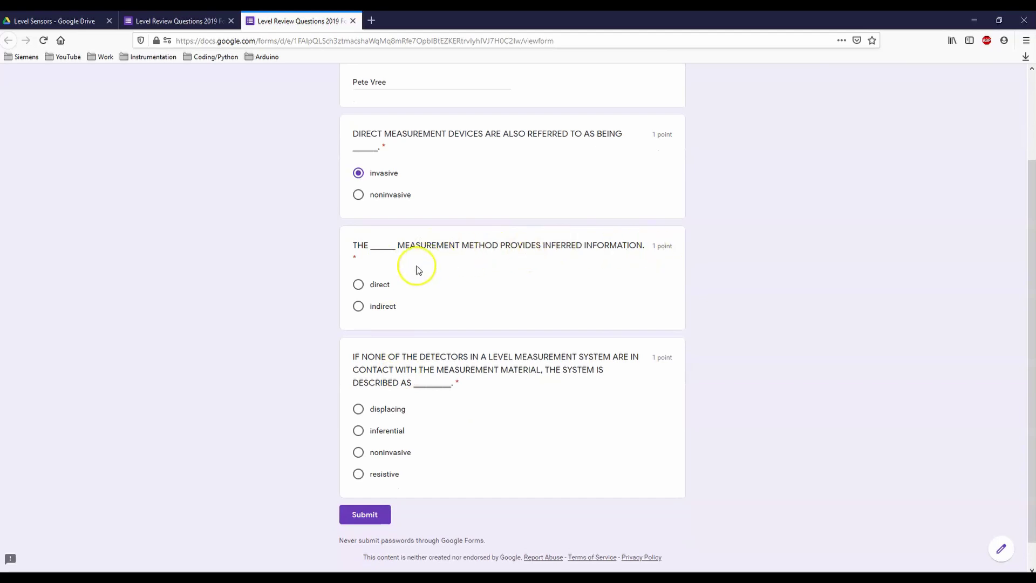
click(358, 286)
click(358, 453)
click(363, 517)
scroll(404, 271, up, 3)
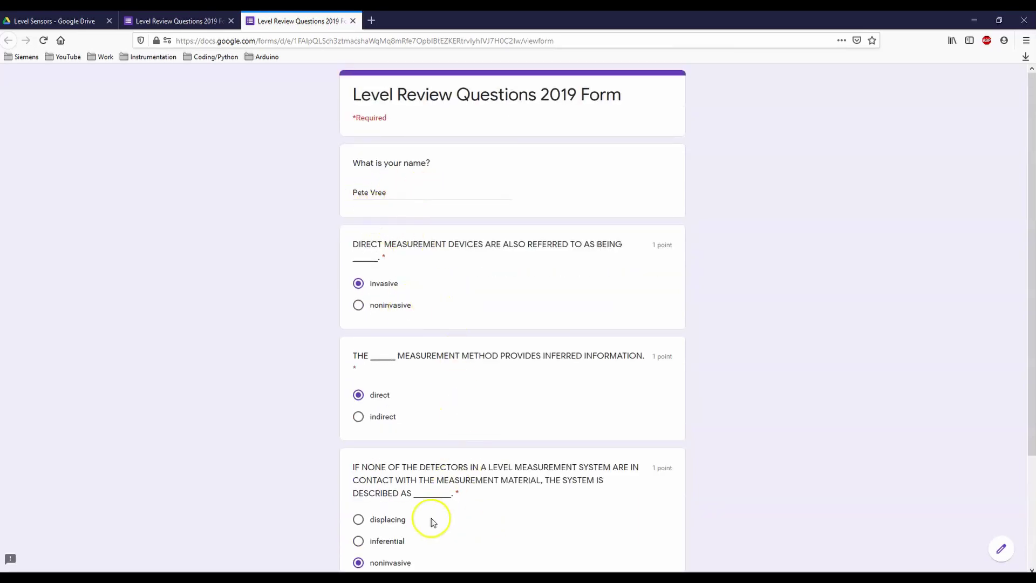
scroll(457, 528, down, 3)
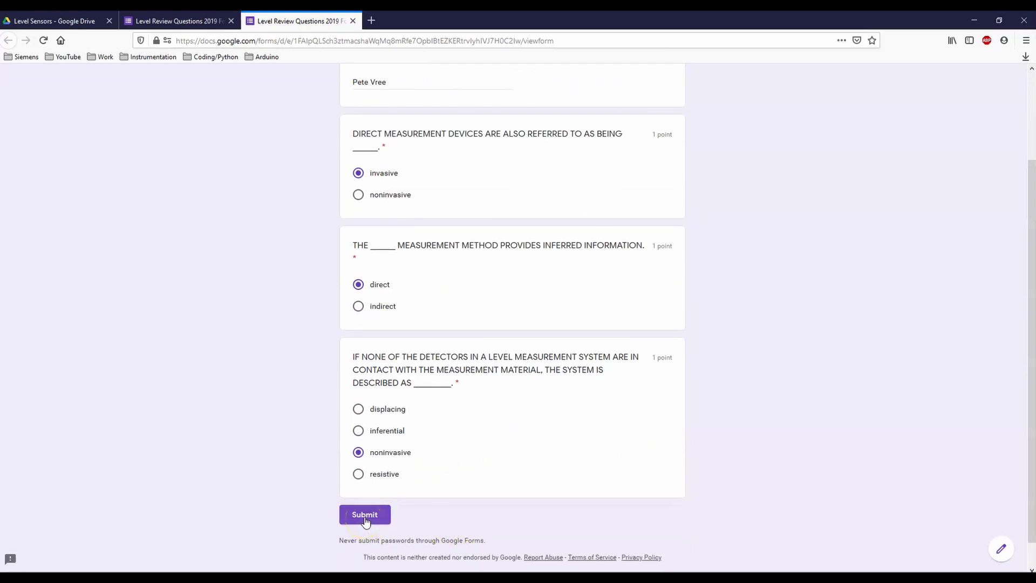
click(365, 518)
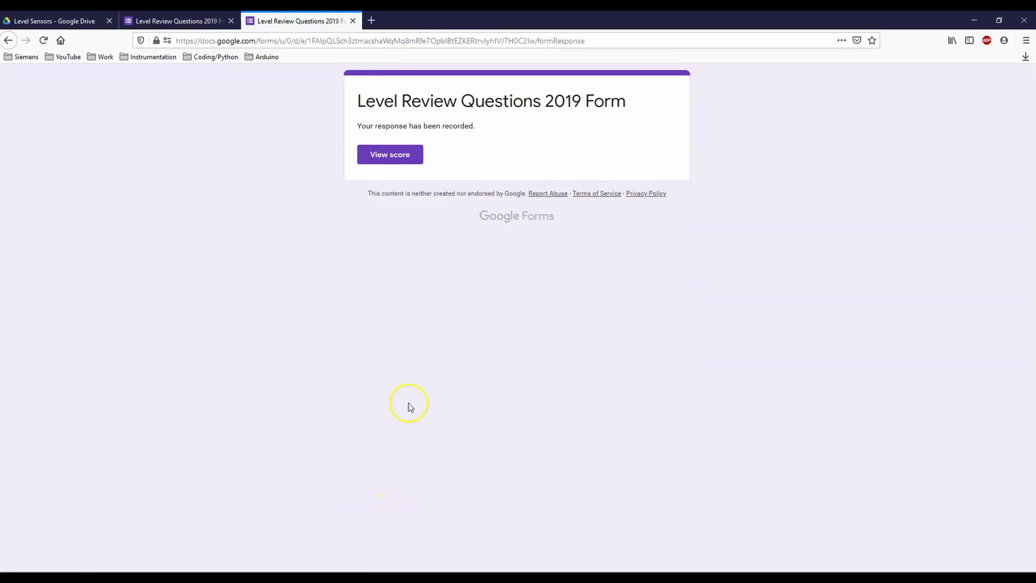
Step: View the response's score page: 2/3 points, with direct marked wrong on the inferred-information question
click(387, 160)
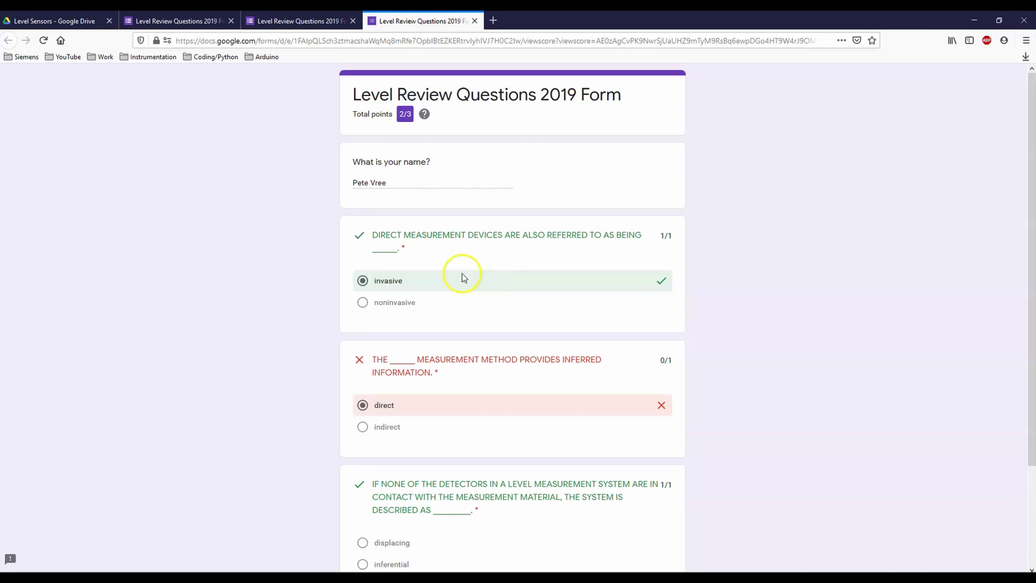
scroll(599, 447, down, 3)
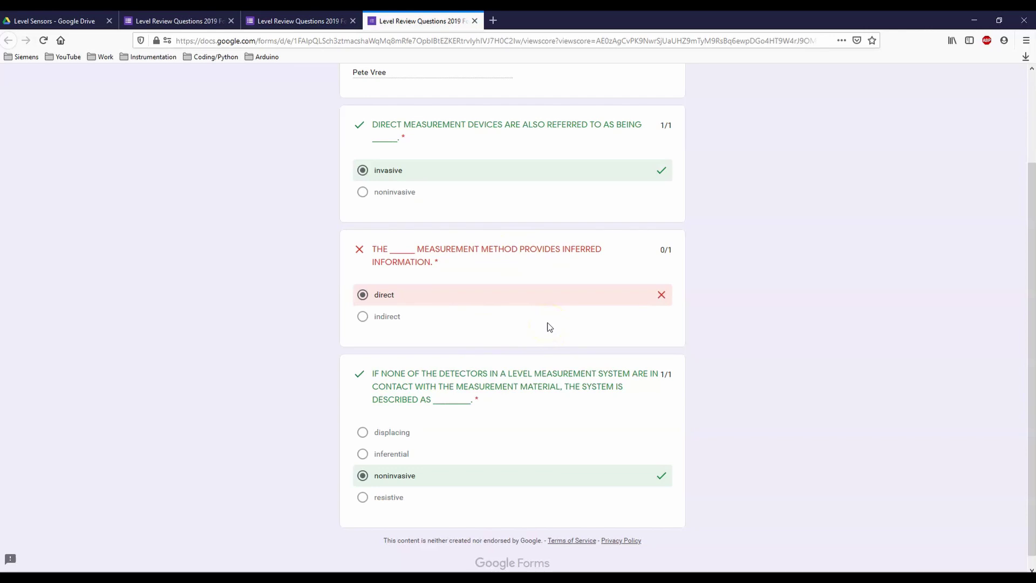
scroll(519, 292, up, 3)
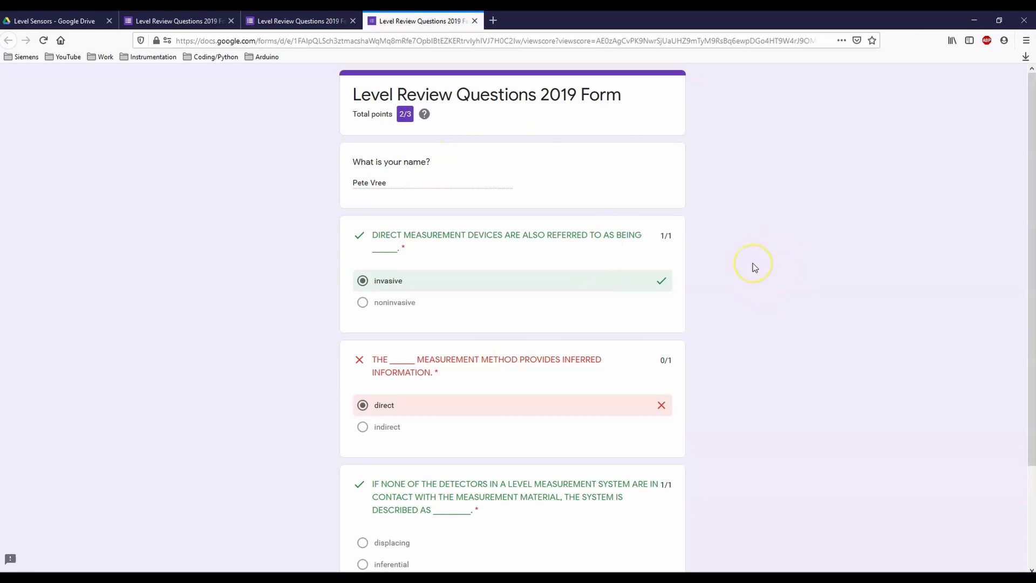
scroll(748, 266, down, 3)
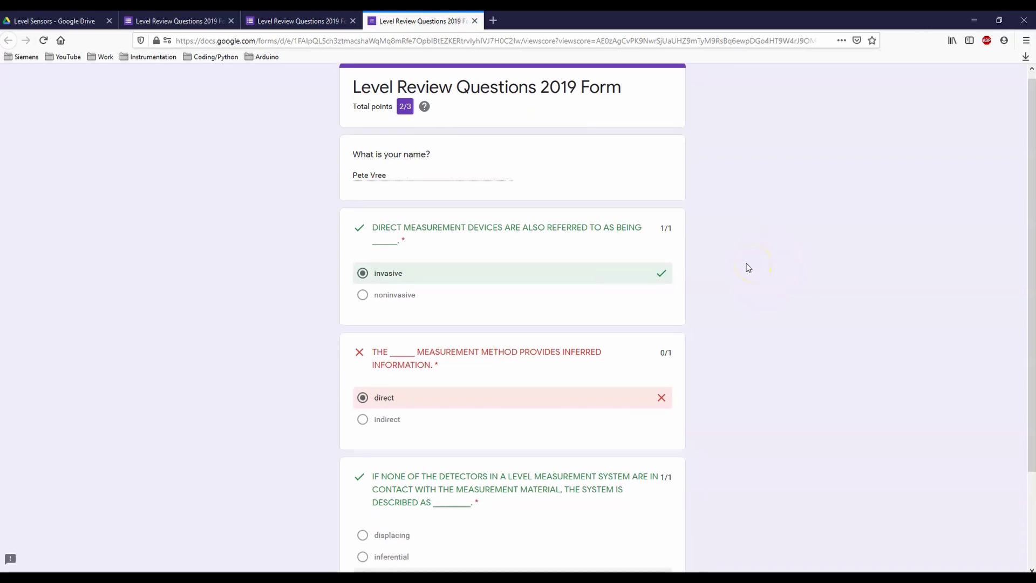
scroll(747, 266, up, 3)
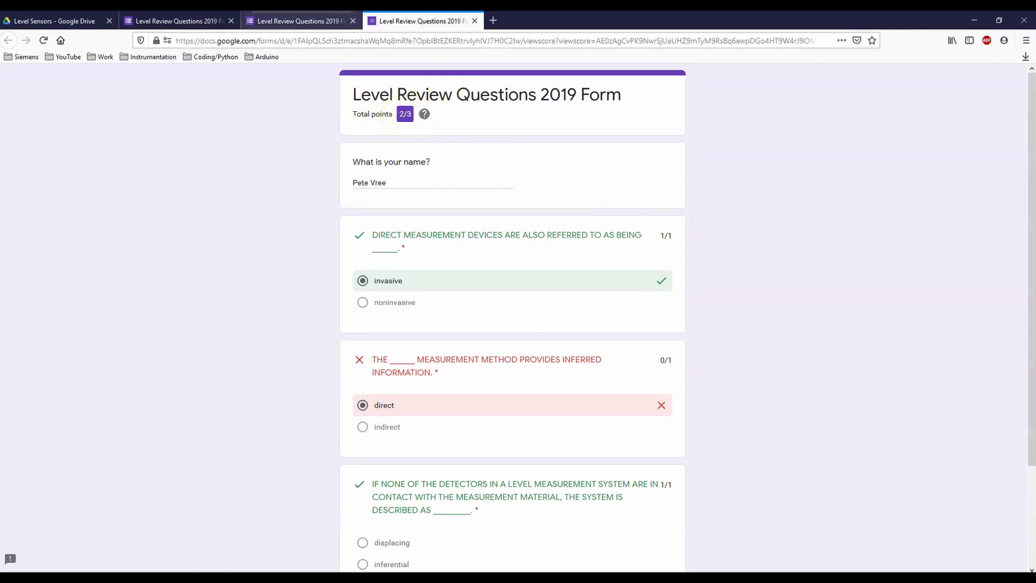
Step: Back in the form editor, open Responses and check the individual graded response, then the summary
click(155, 21)
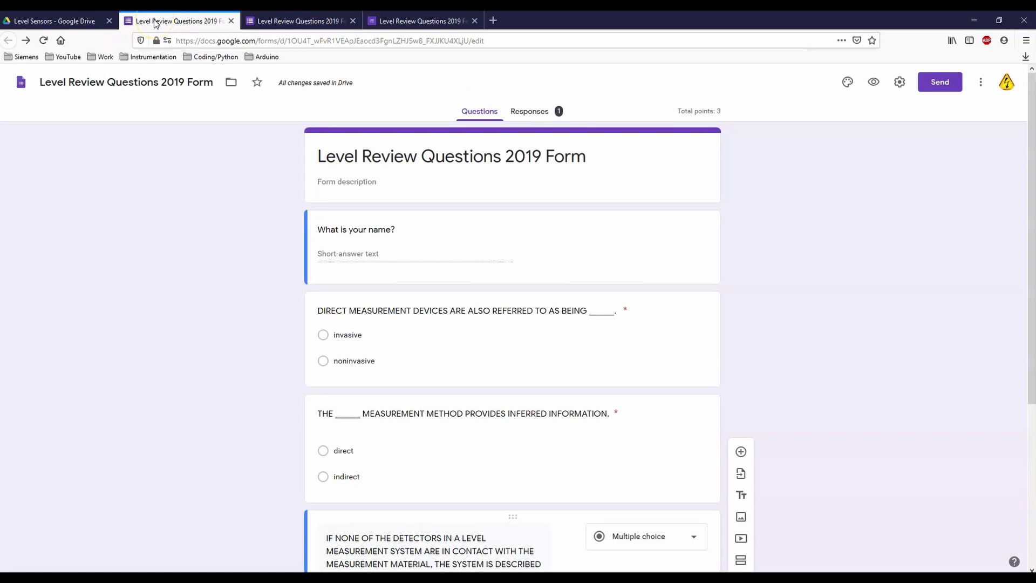
click(532, 113)
click(529, 115)
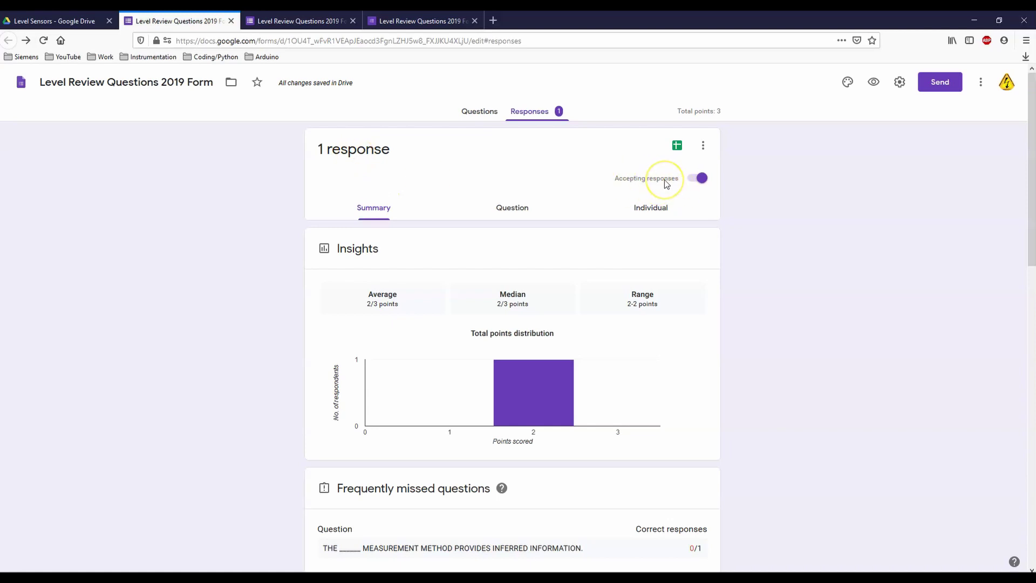
click(650, 207)
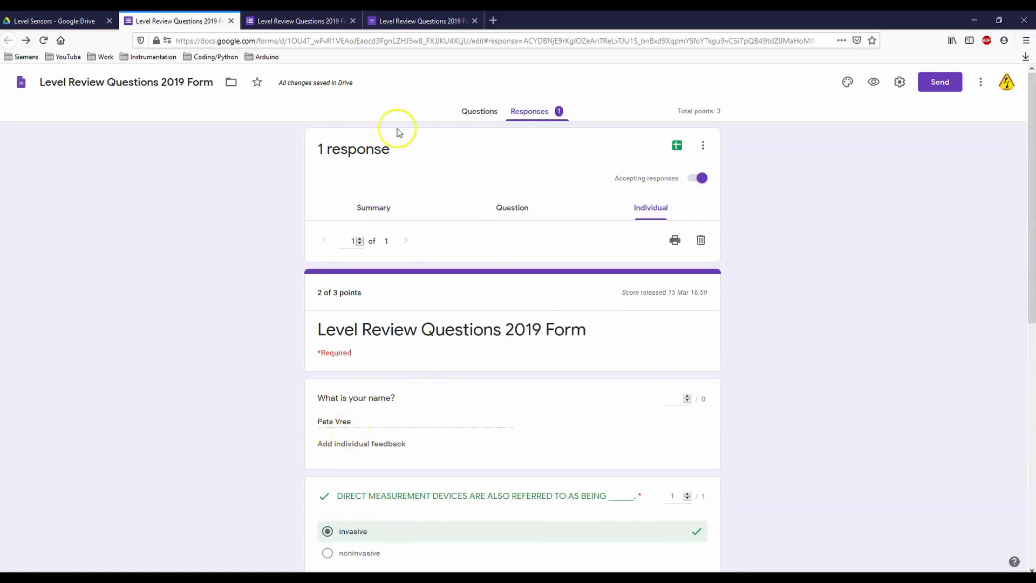
click(371, 212)
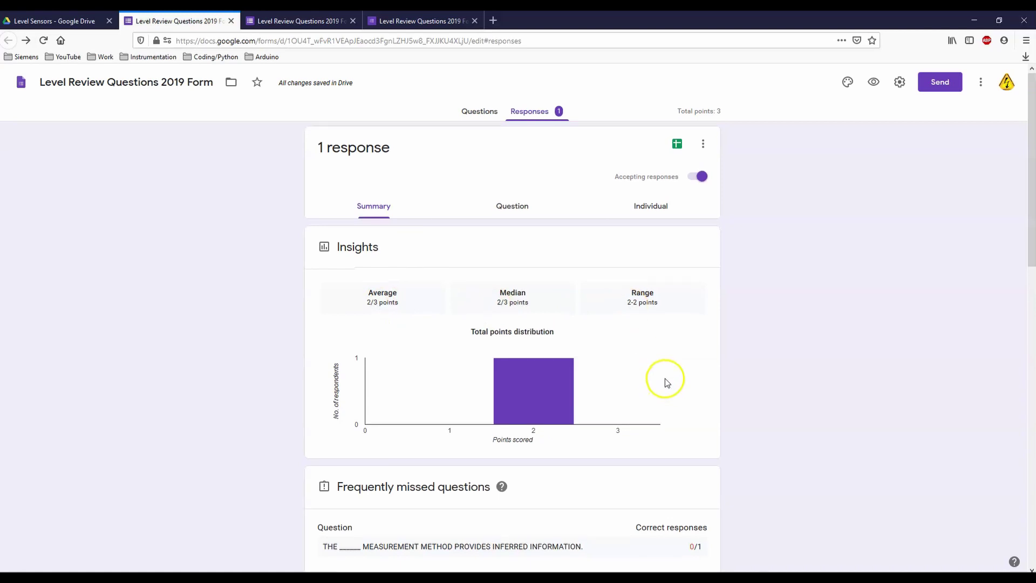
Step: Scroll through the summary charts showing the 2/3 average and the most-missed question
scroll(664, 377, down, 2)
scroll(707, 348, down, 3)
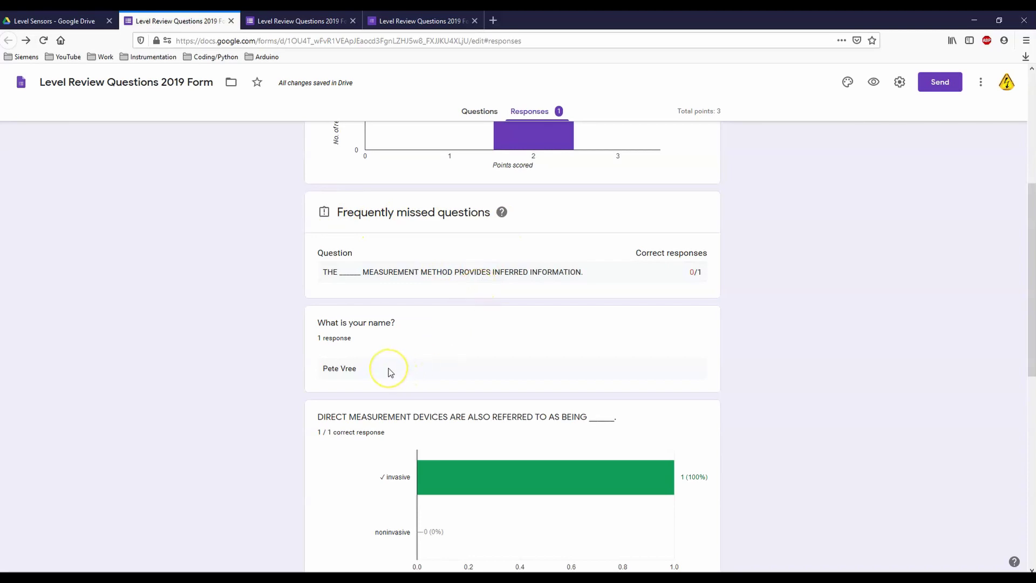
scroll(389, 371, down, 2)
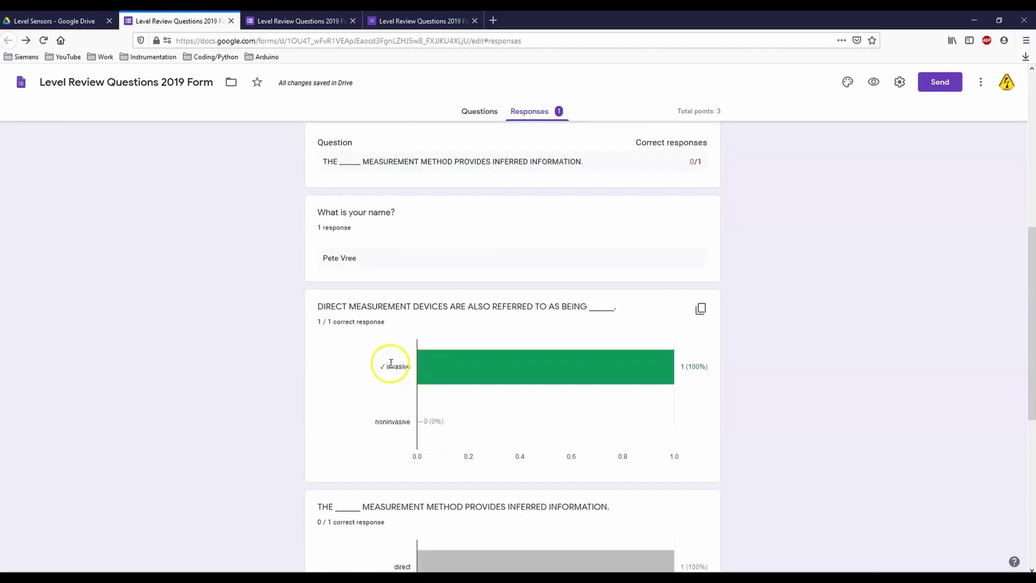
scroll(346, 364, down, 2)
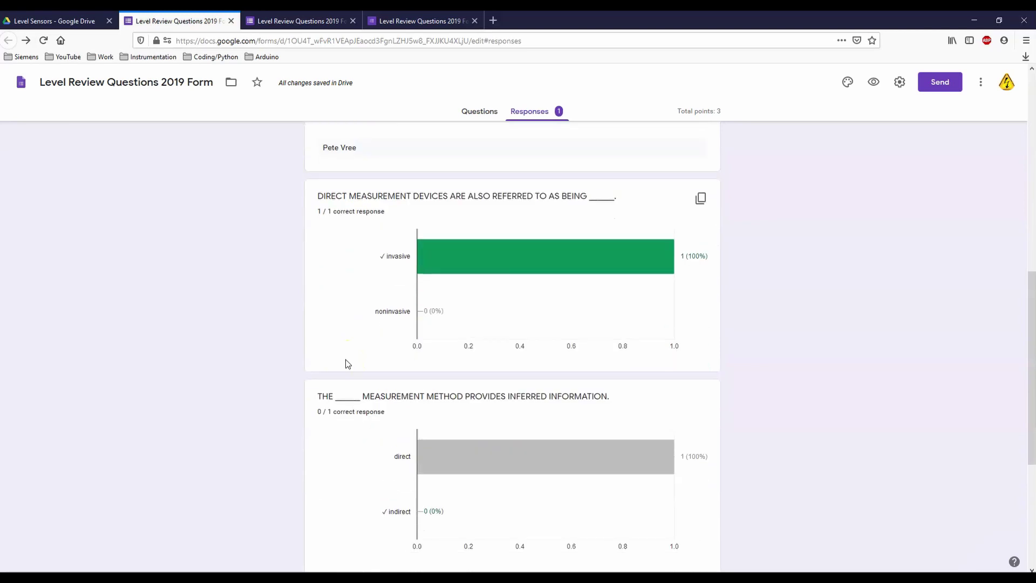
scroll(377, 484, down, 3)
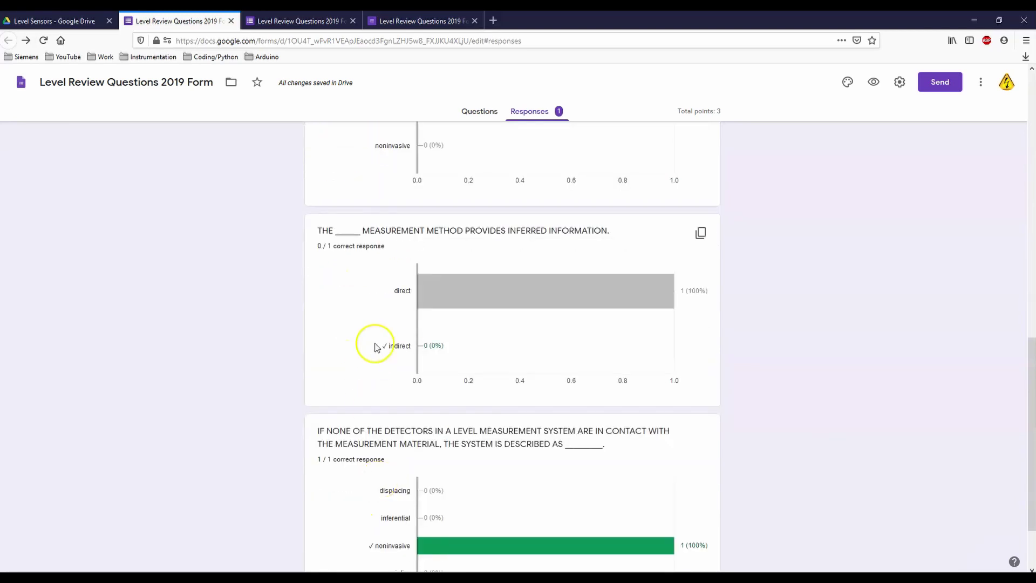
scroll(435, 505, down, 2)
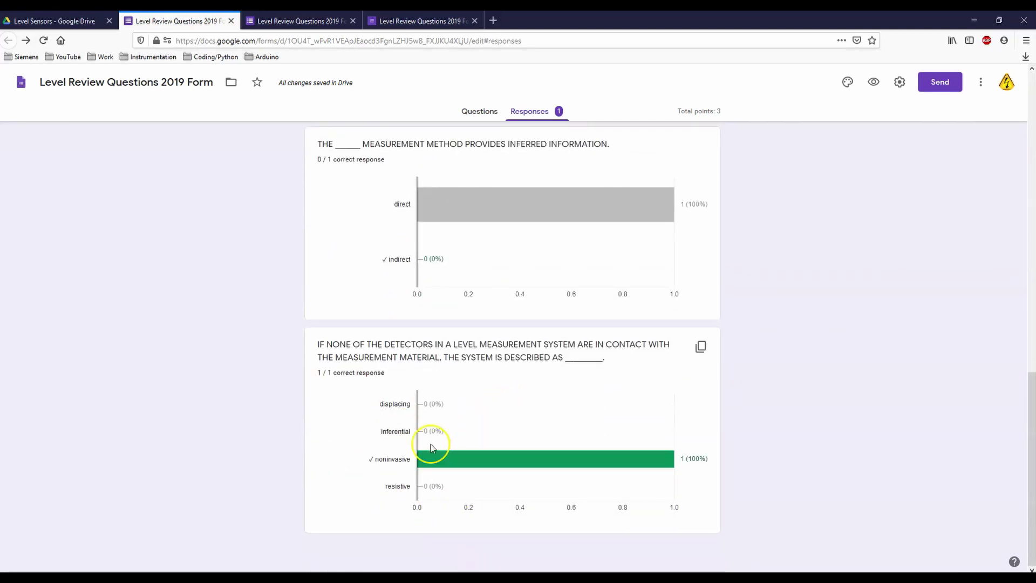
scroll(431, 447, up, 14)
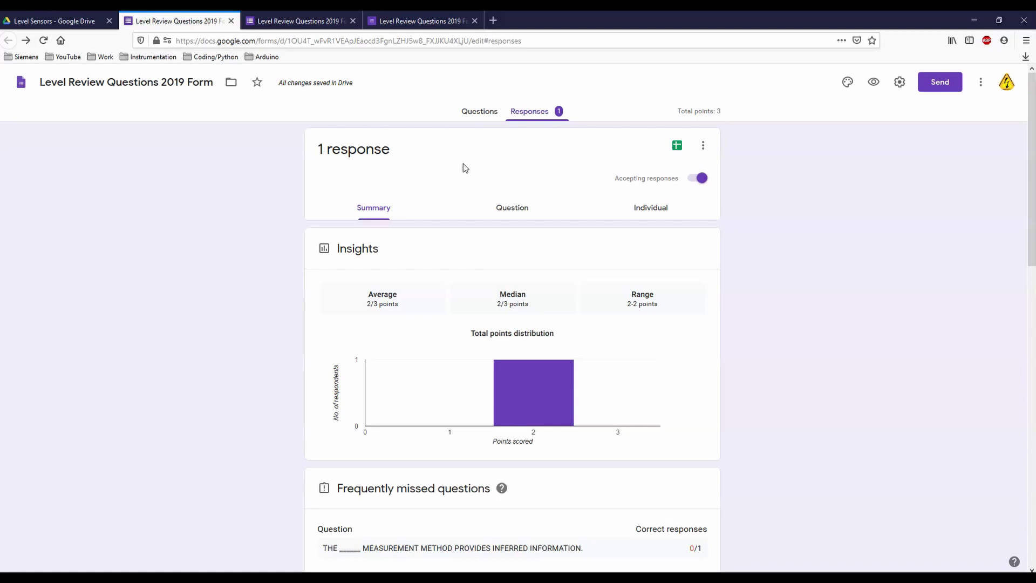
Step: Send responses to a new spreadsheet, Level Review Questions 2019 Form (Responses)
click(677, 149)
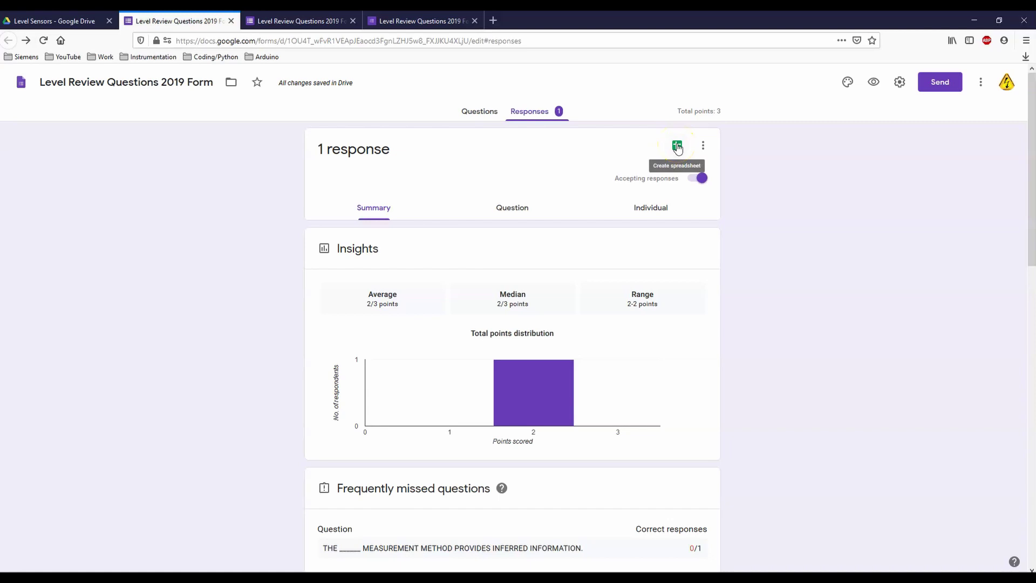
click(678, 148)
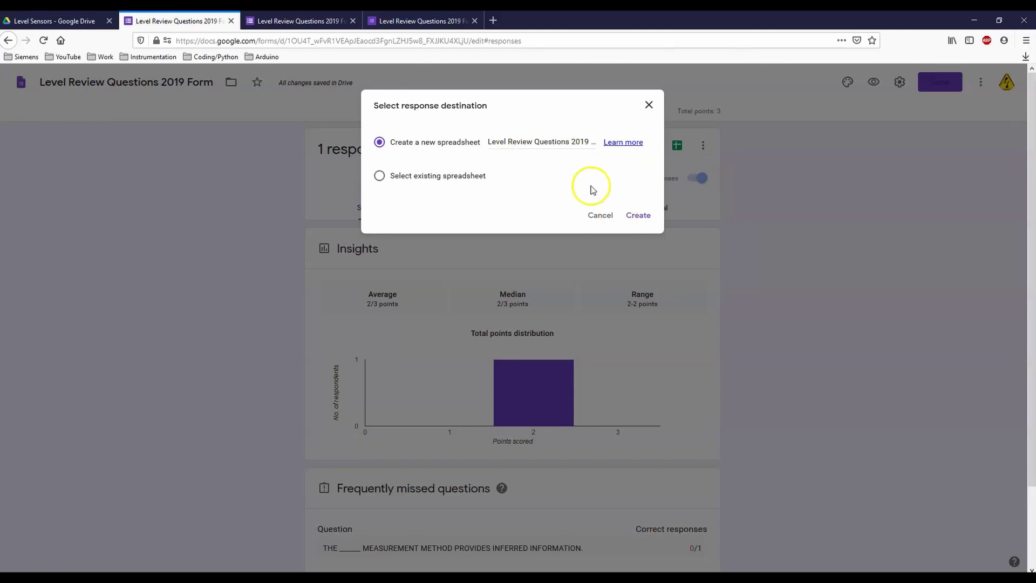
click(632, 217)
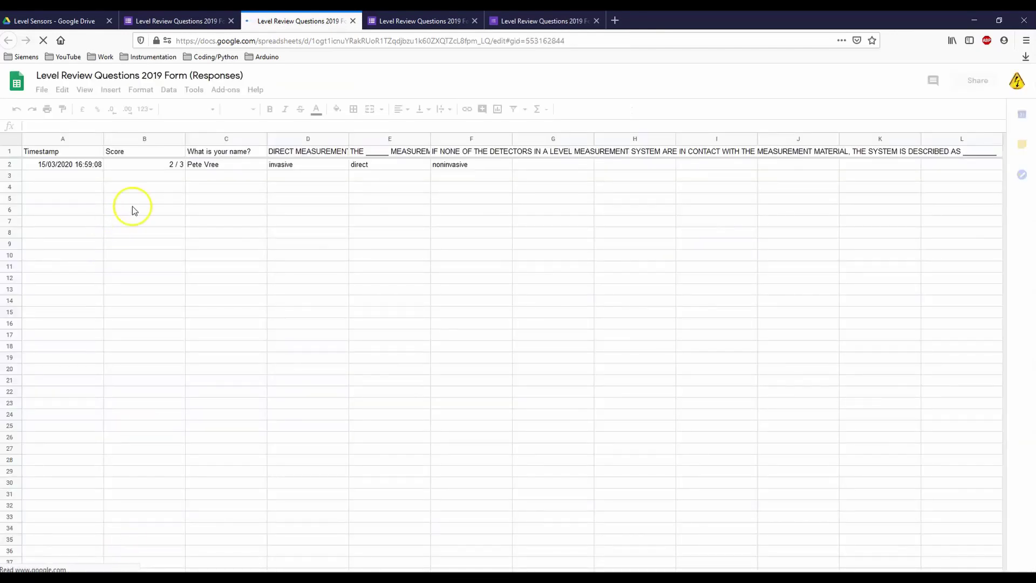
click(215, 167)
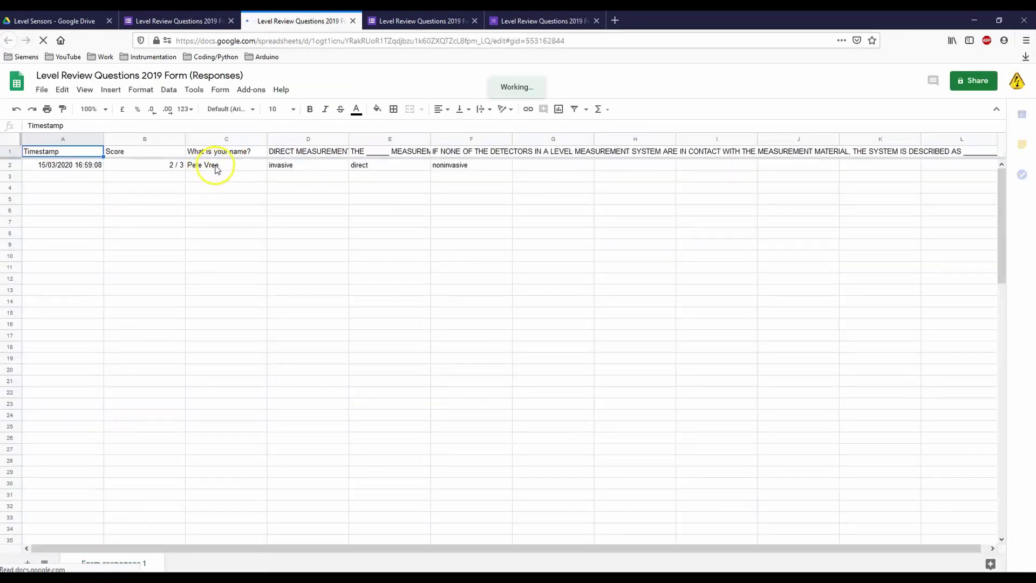
click(153, 166)
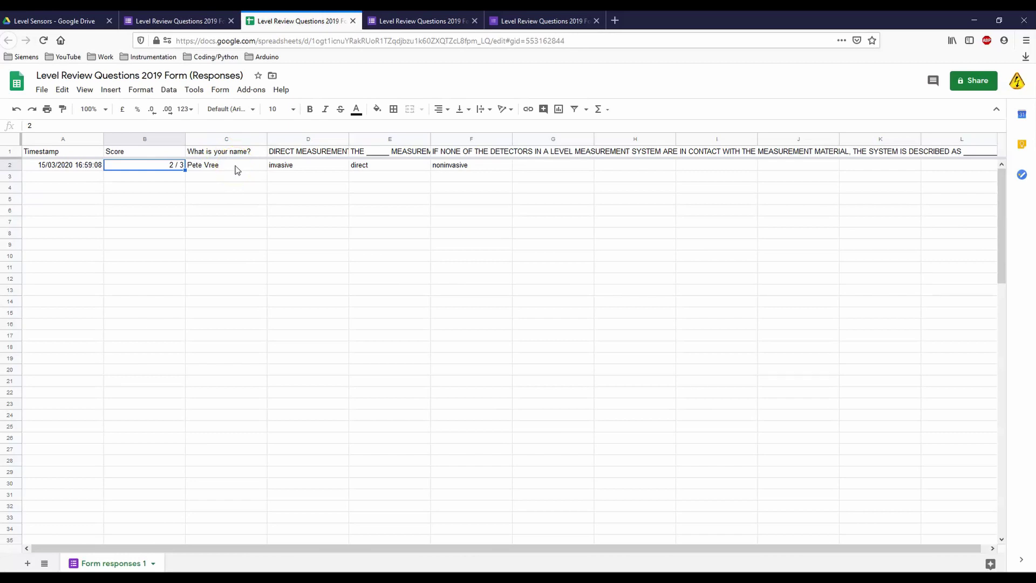
click(224, 165)
click(224, 176)
click(227, 187)
click(233, 199)
click(225, 211)
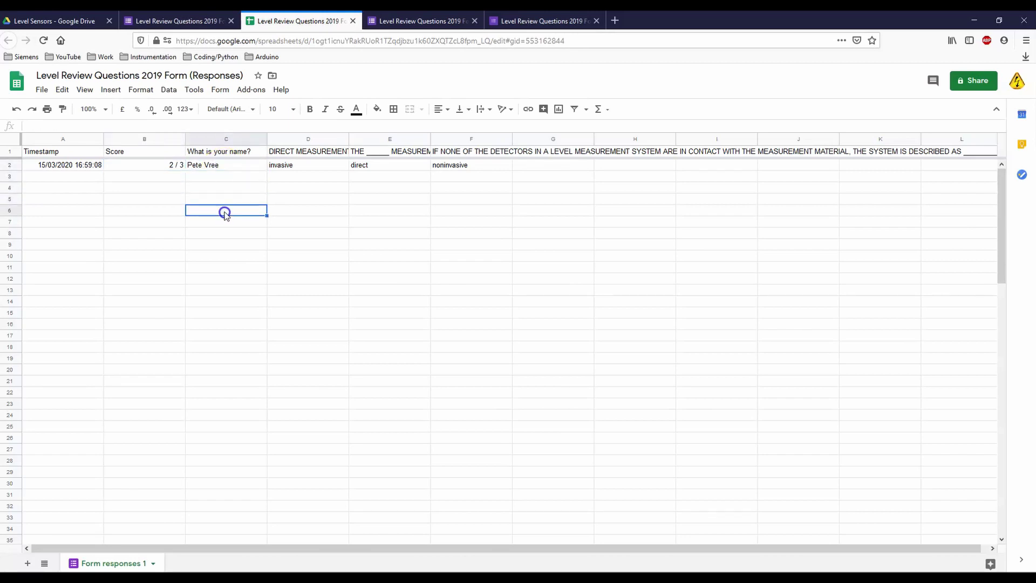
click(155, 167)
click(208, 184)
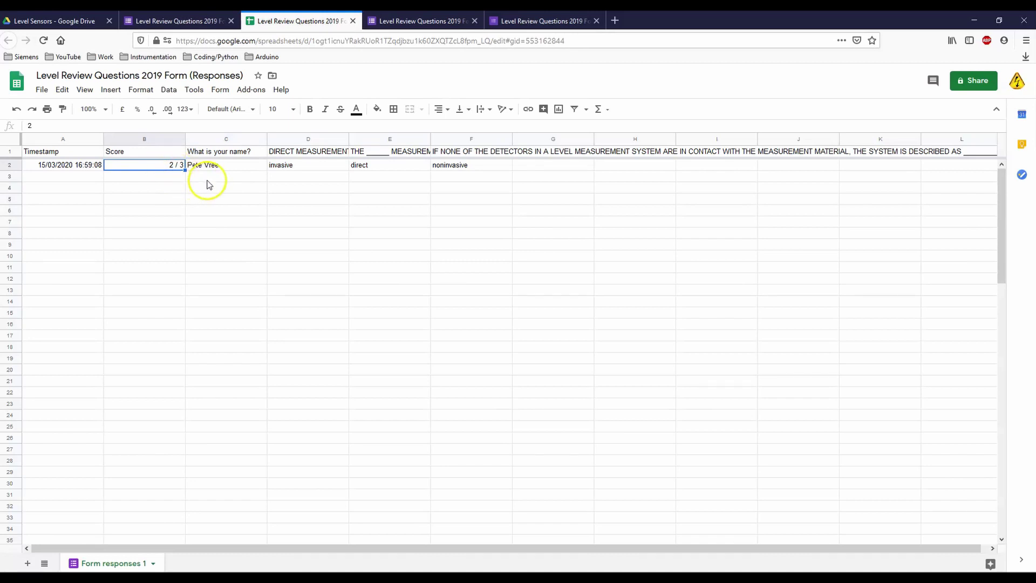